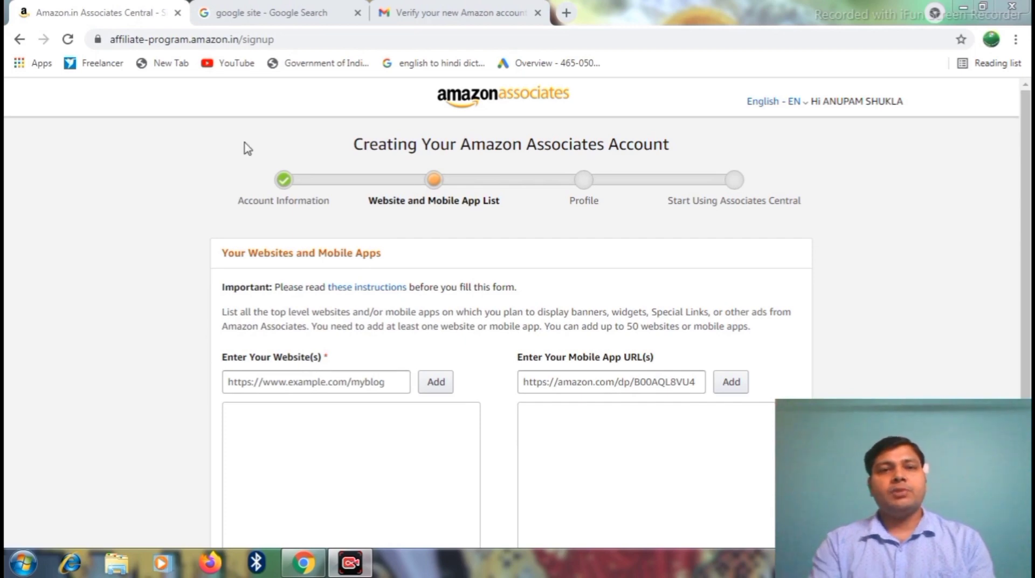
Open Google Sites from the Google search results and create a new blank site
click(265, 6)
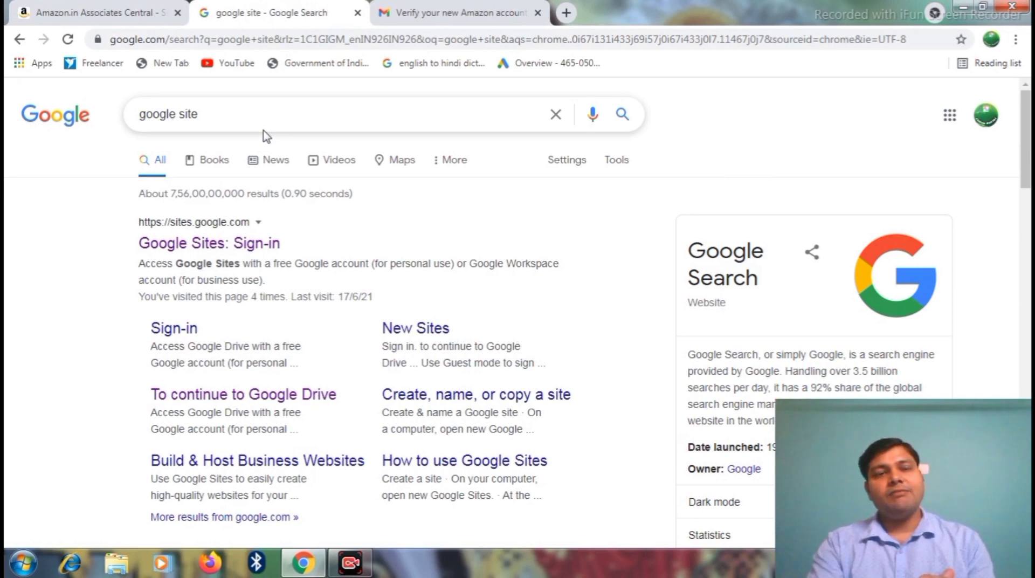
click(218, 248)
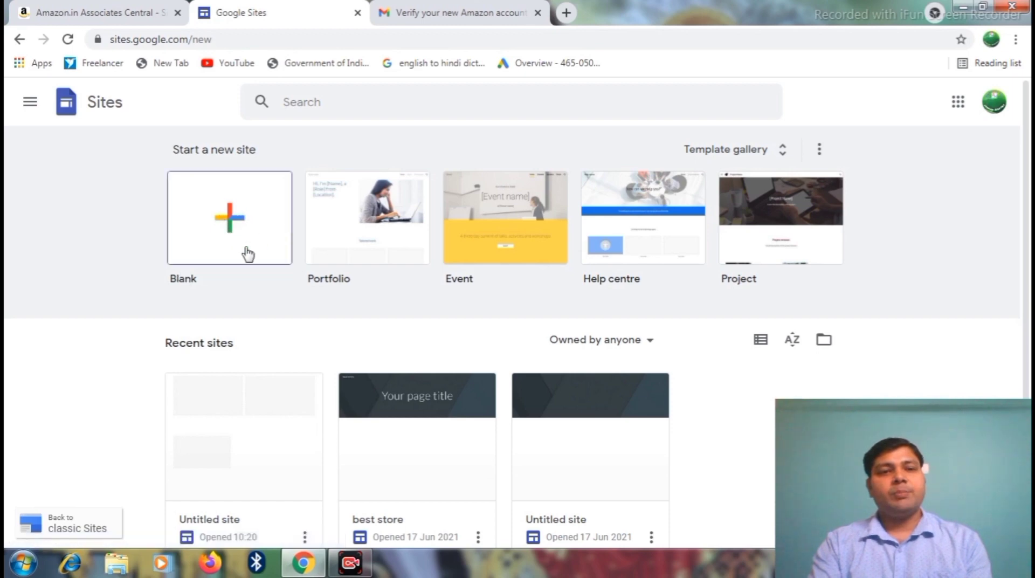
click(232, 221)
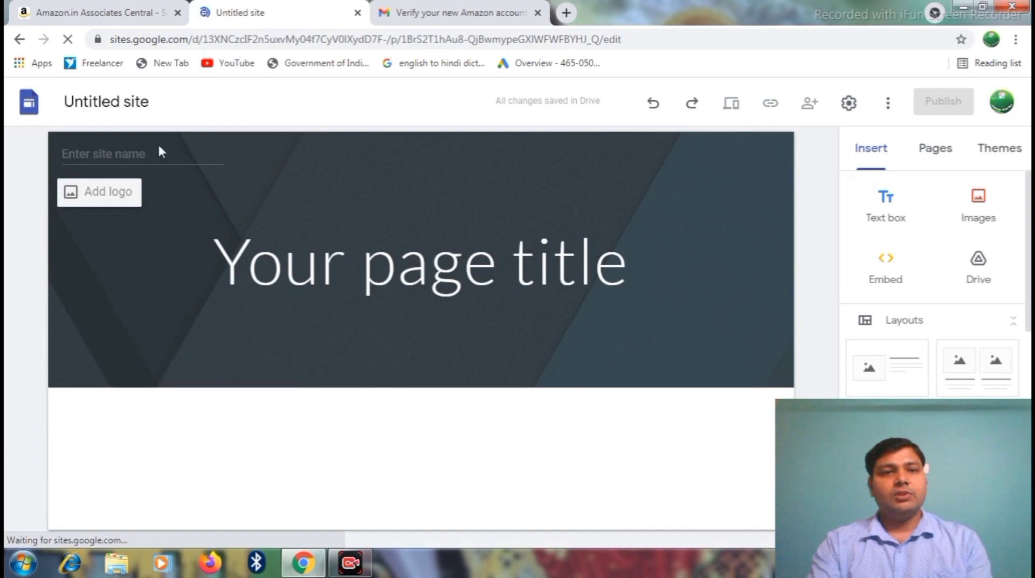
Enter "best store" as the site name in the page header
click(98, 153)
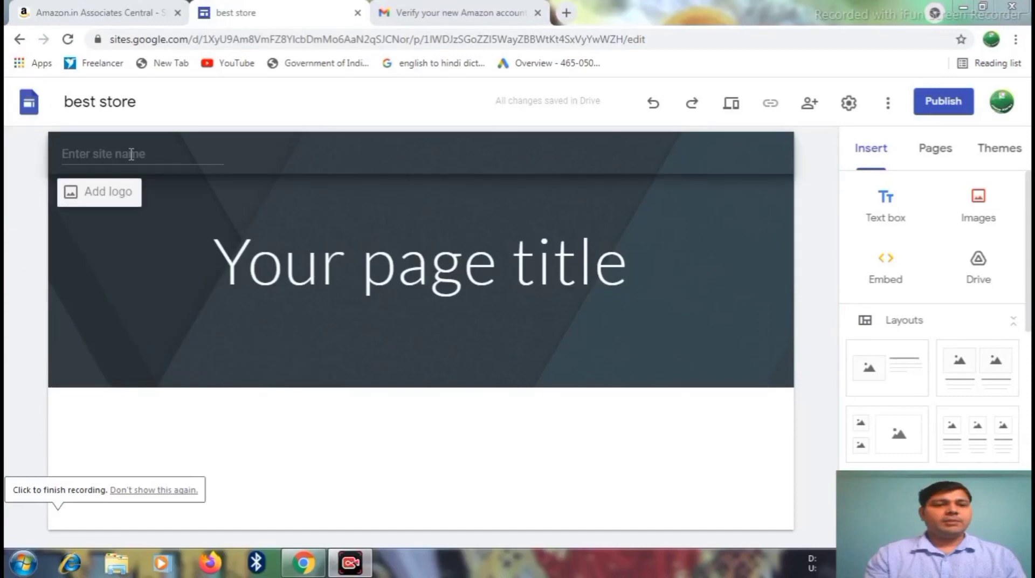
click(131, 155)
text(best store)
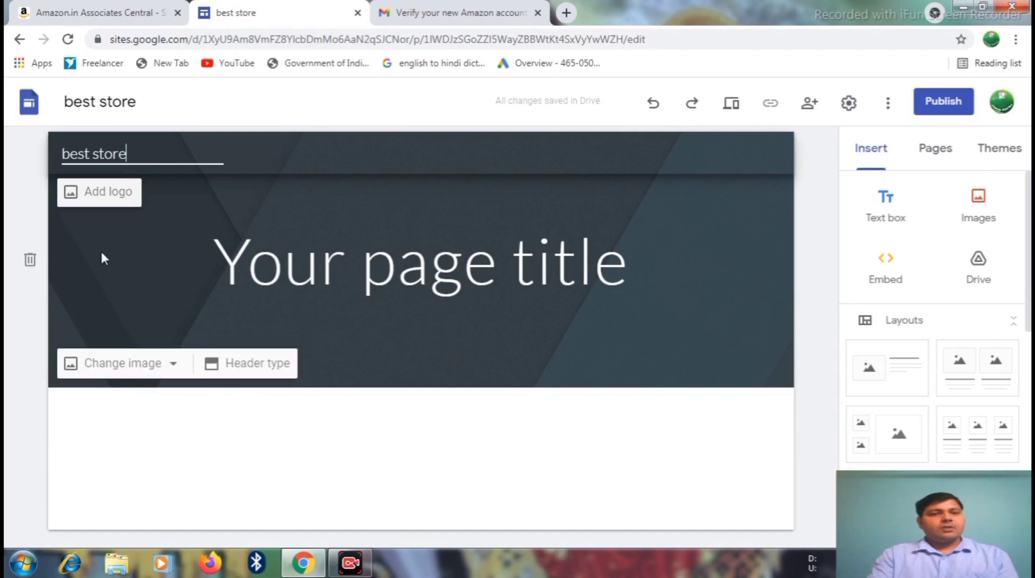
click(102, 194)
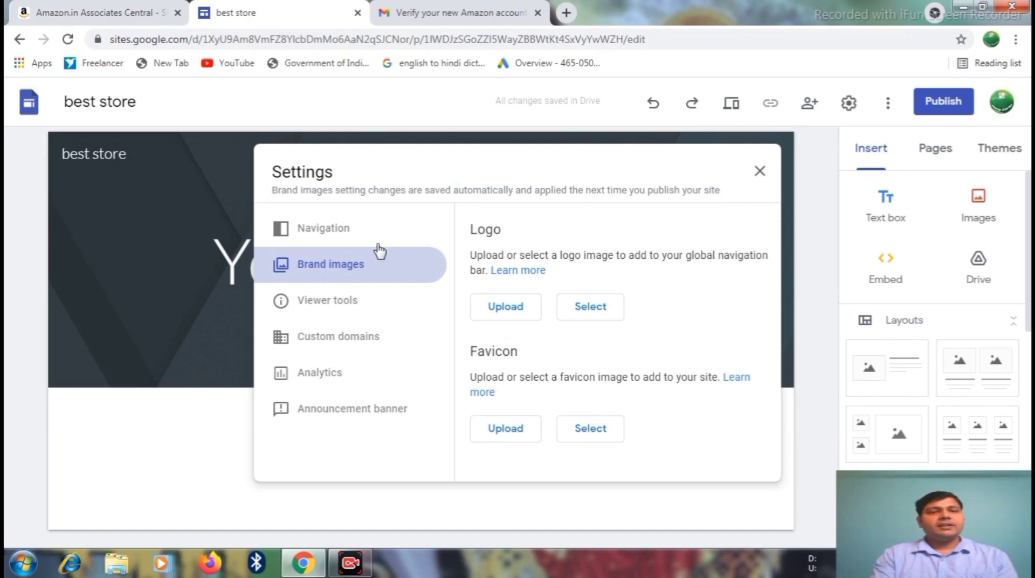
click(501, 307)
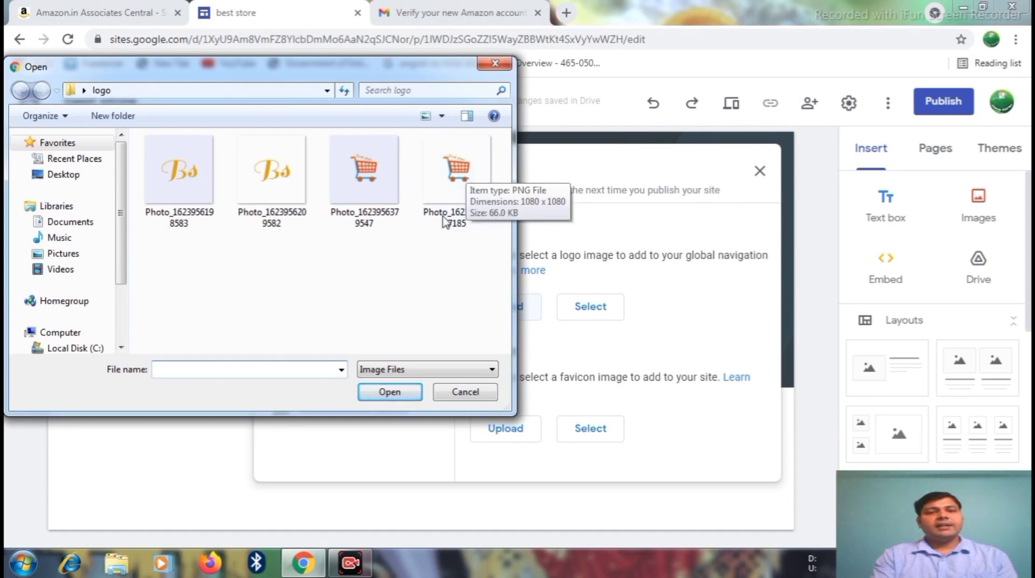
click(452, 197)
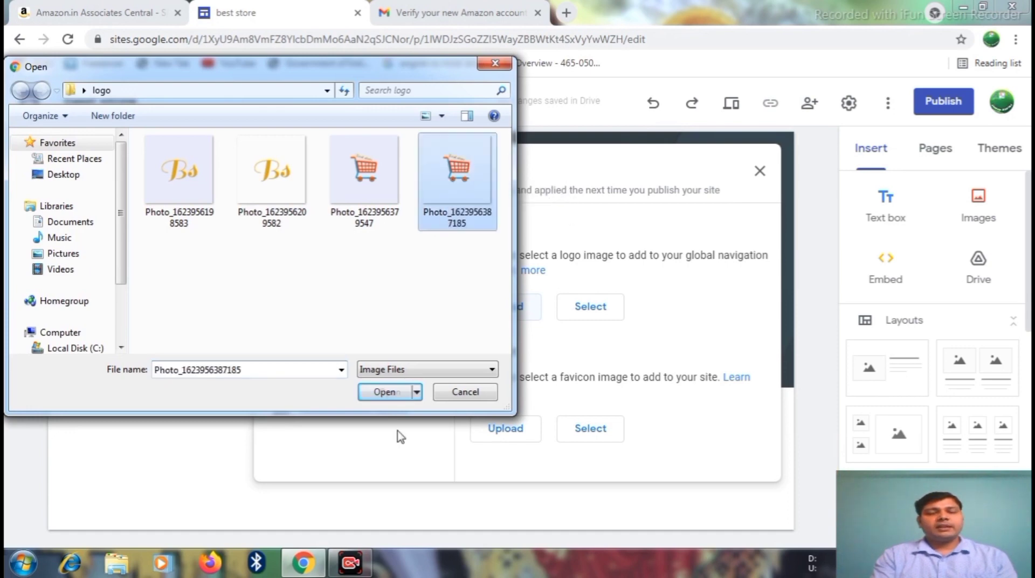
click(388, 394)
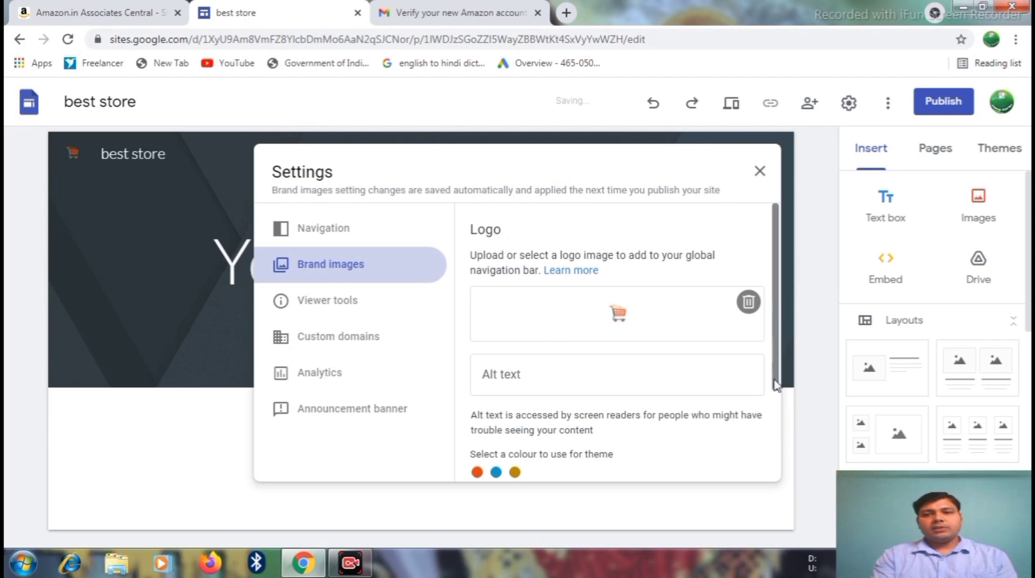
scroll(777, 397, down, 1)
drag(777, 394, 777, 456)
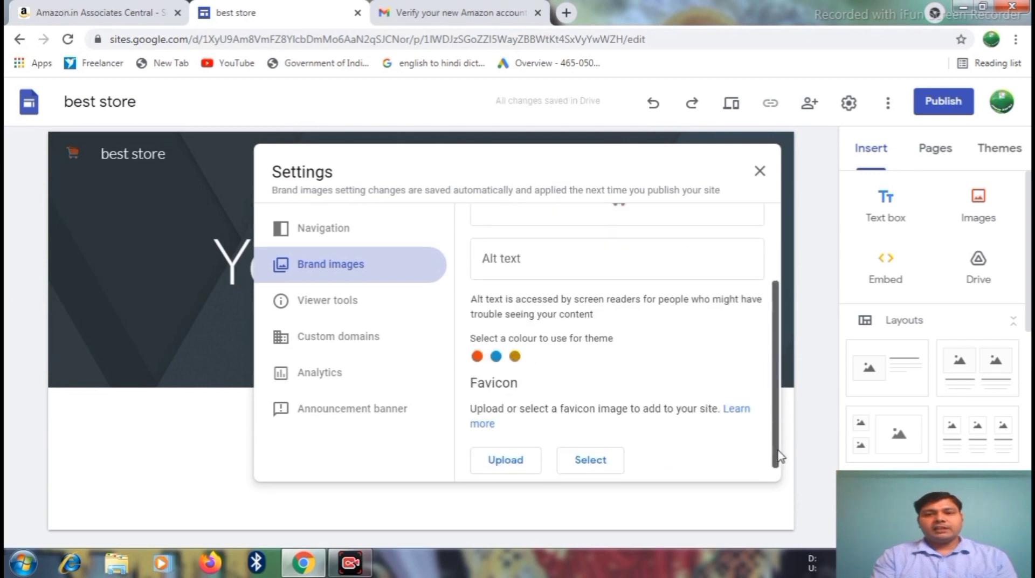
click(509, 461)
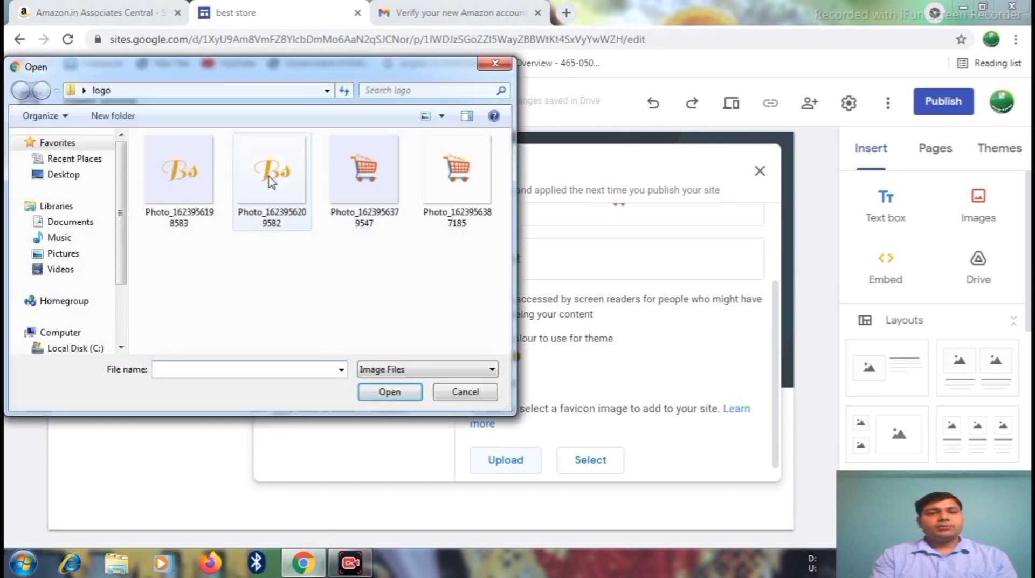
click(272, 181)
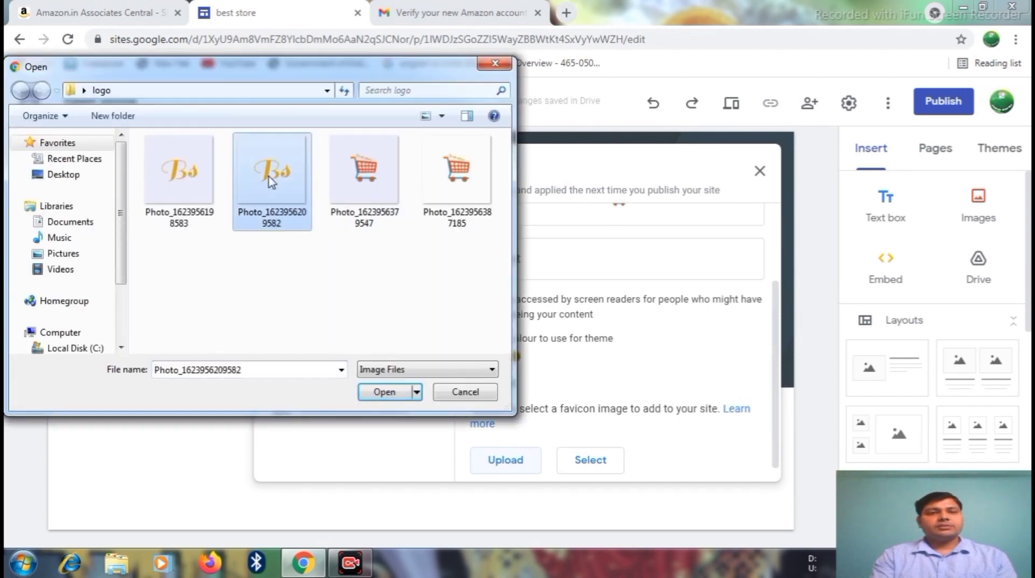
click(385, 392)
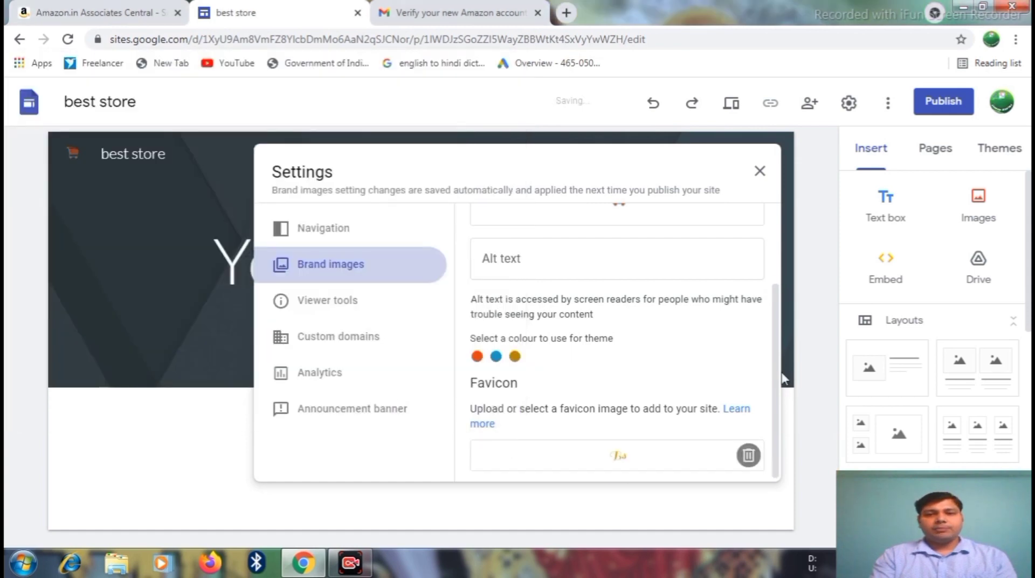
scroll(777, 412, down, 1)
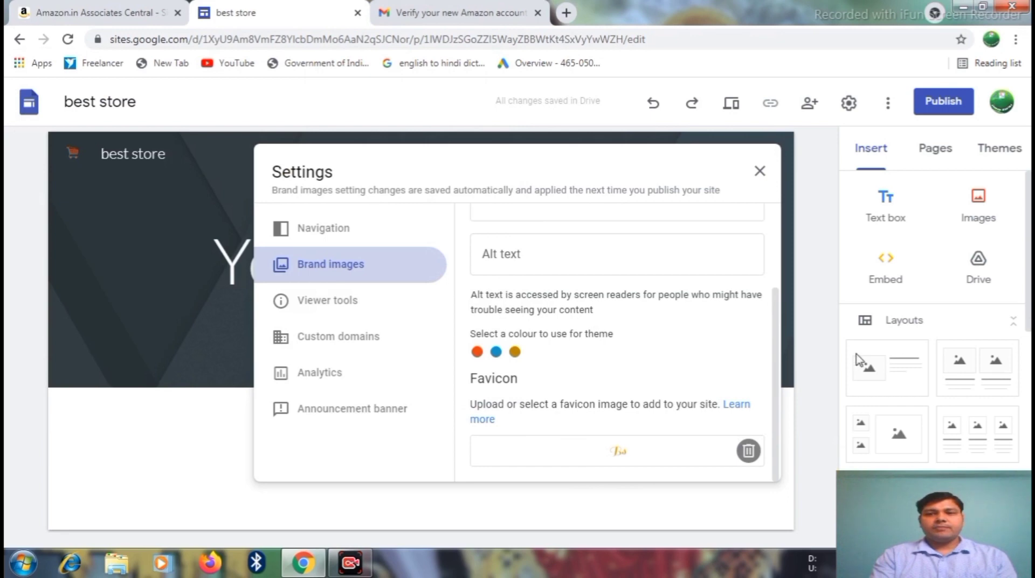
click(1028, 258)
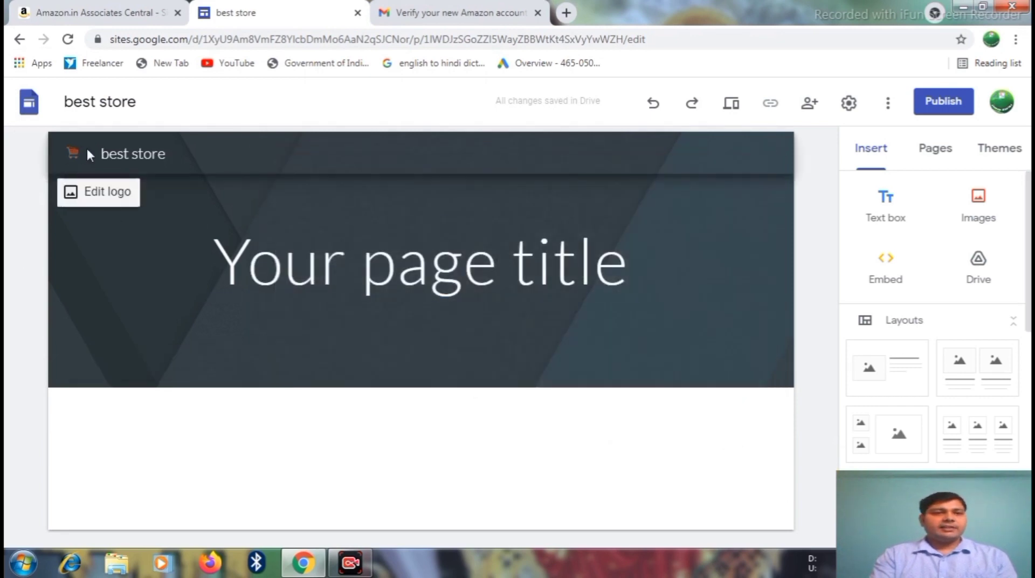
Delete the page title placeholder and replace the header image with the pale beach photo from the gallery
click(301, 258)
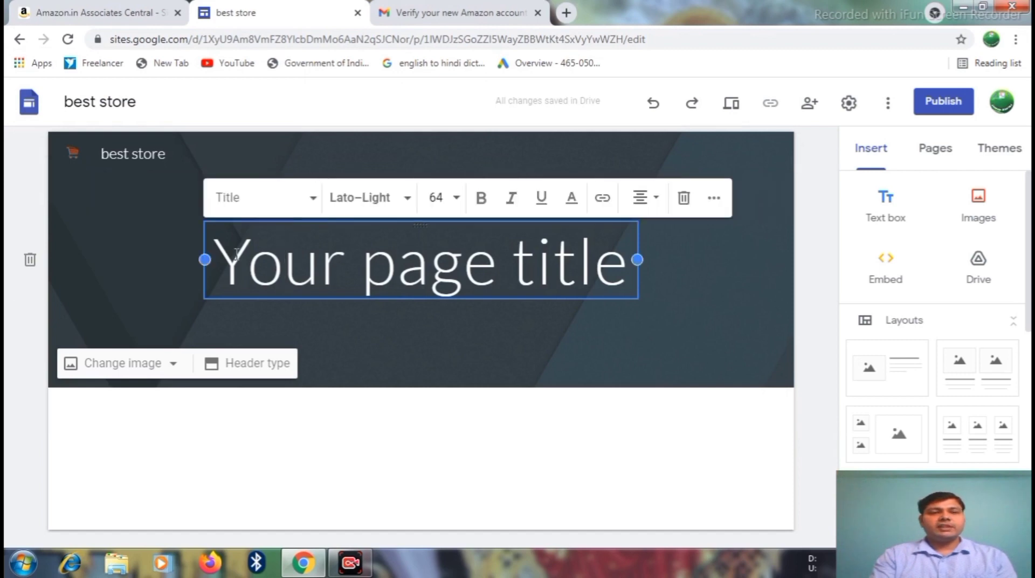
click(683, 199)
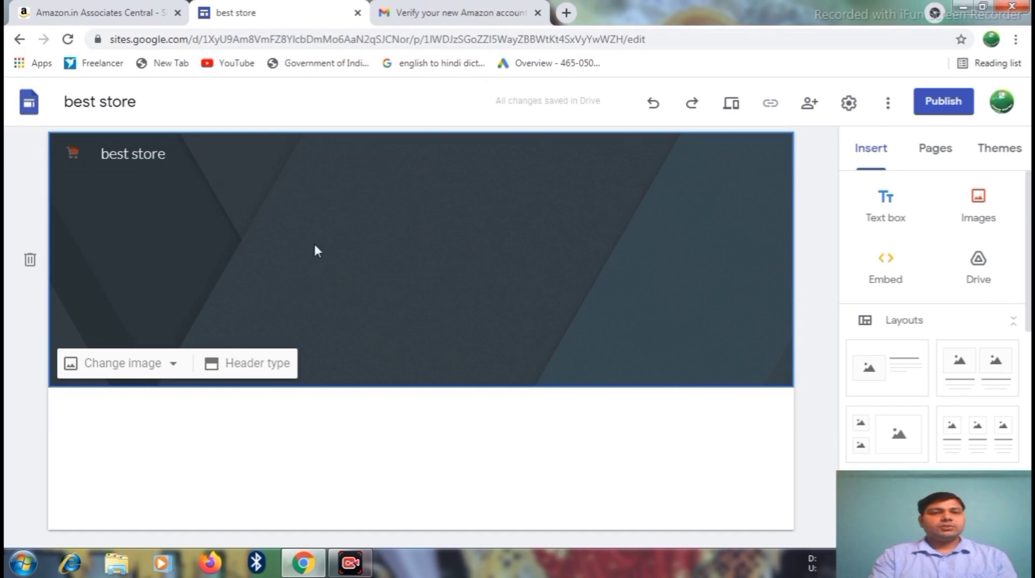
mouse_move(250, 247)
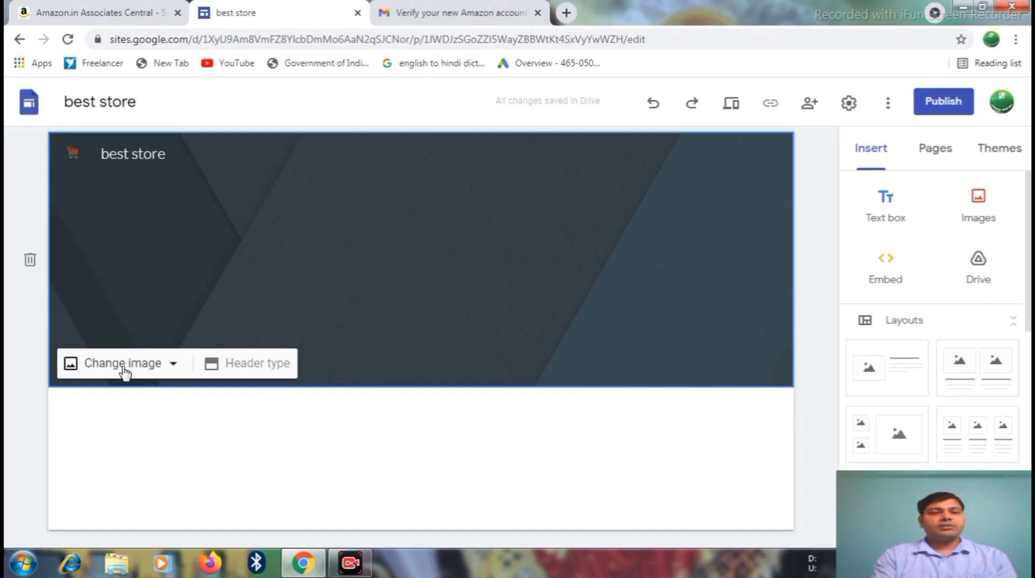
click(162, 364)
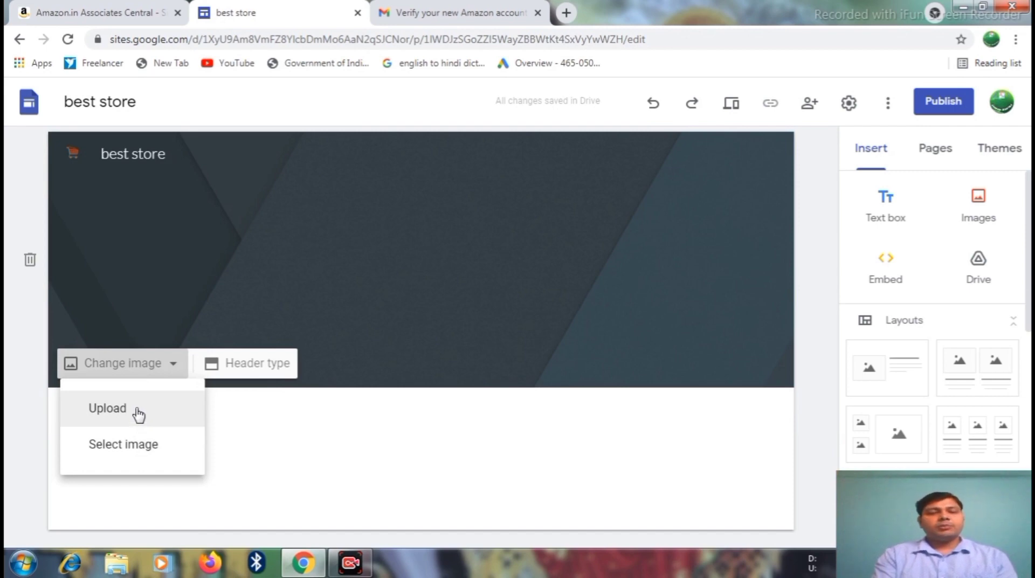
click(143, 449)
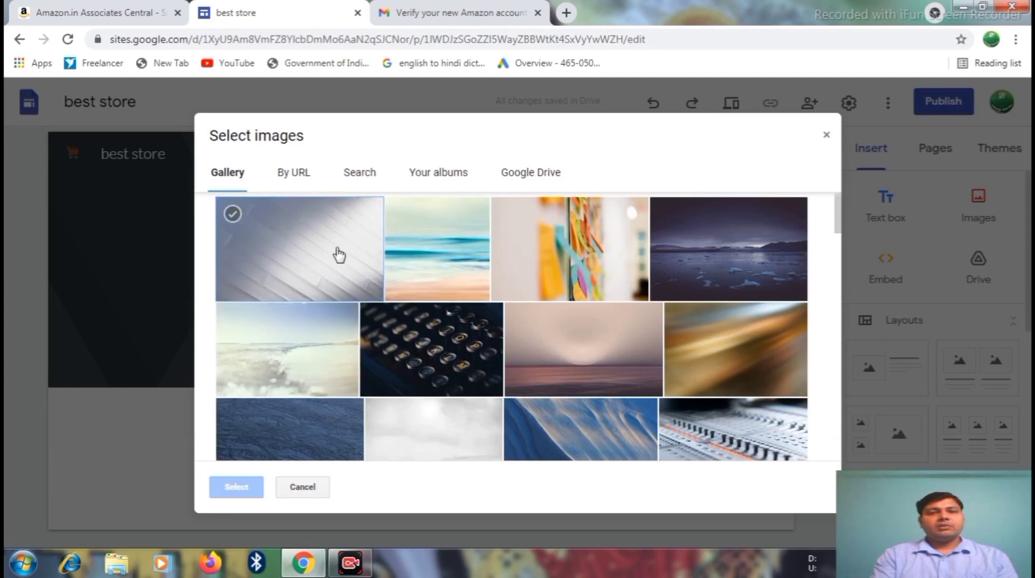
click(326, 348)
click(240, 487)
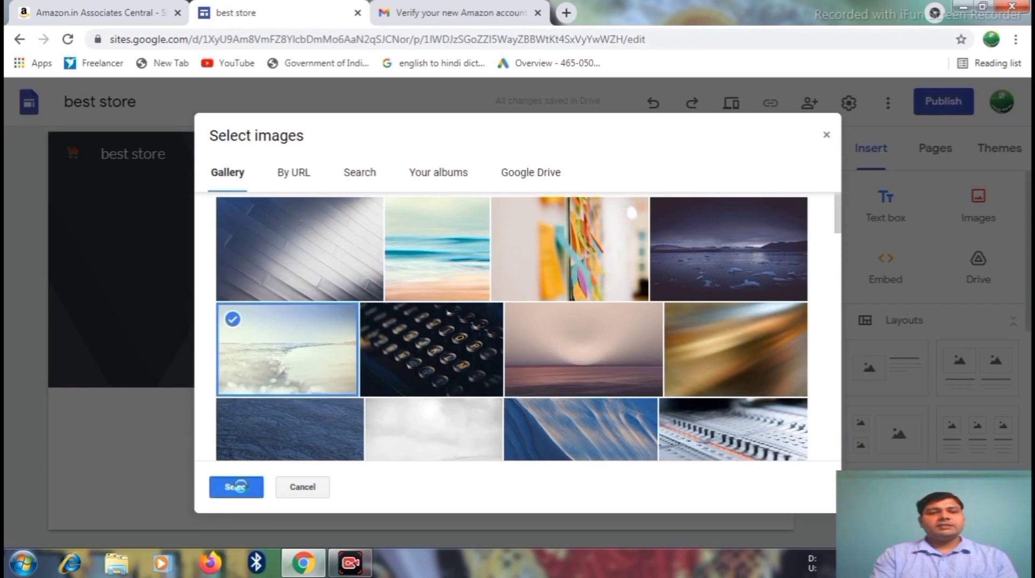
Try anchoring the header image to the top, bottom, left and right, and return the anchor to the centre
mouse_move(313, 321)
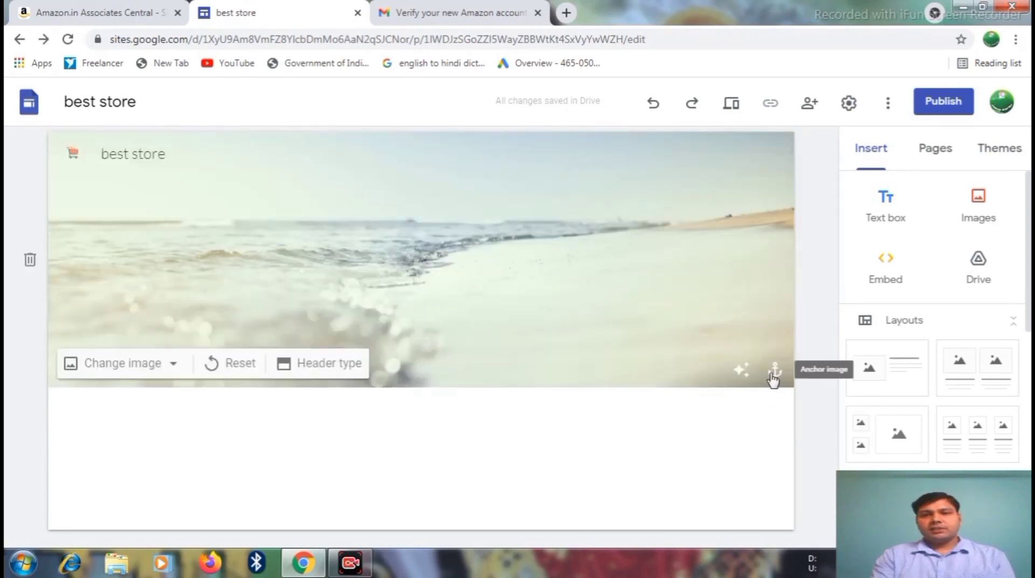
click(774, 374)
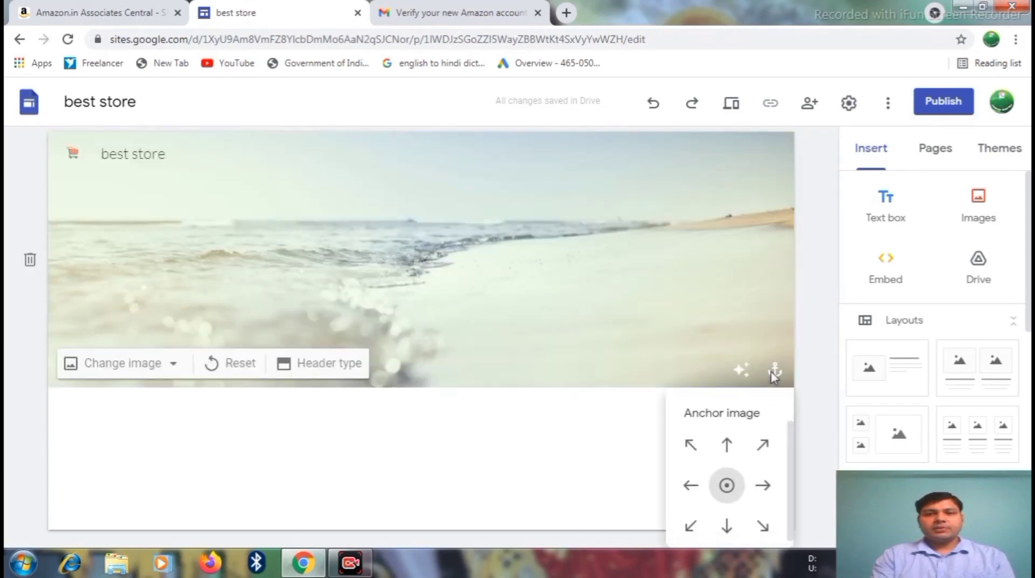
click(727, 445)
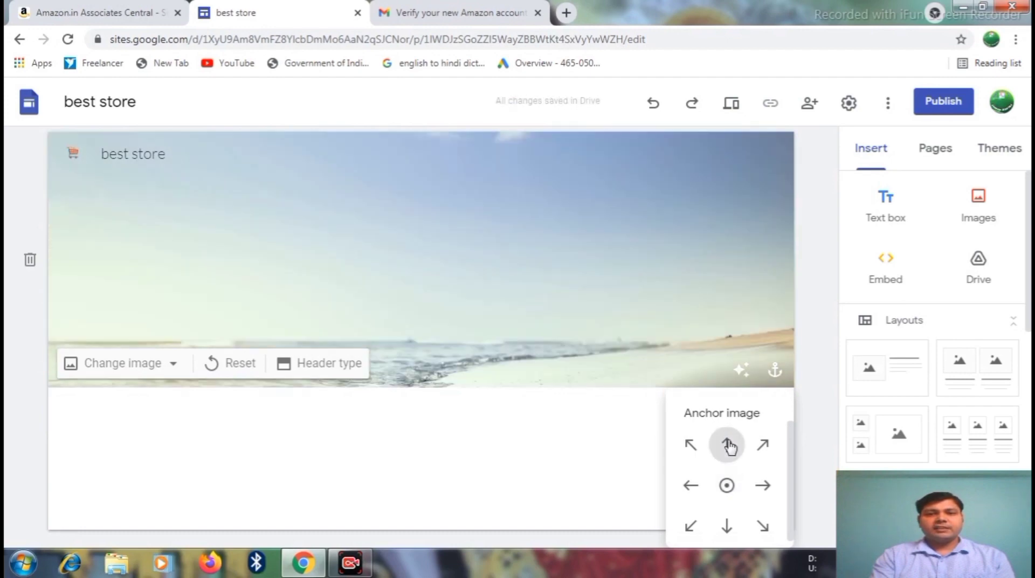
click(727, 526)
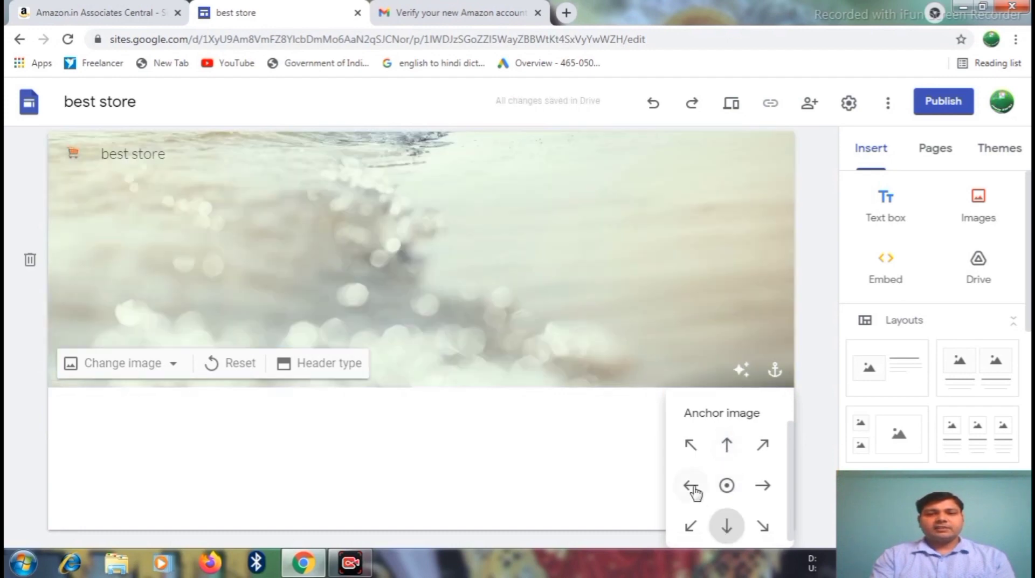
click(694, 489)
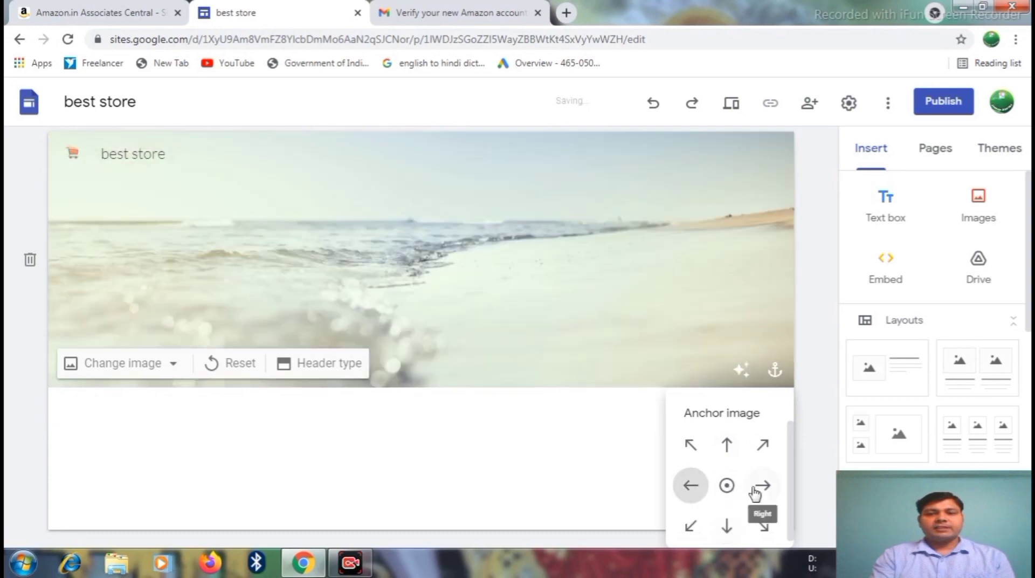
click(757, 488)
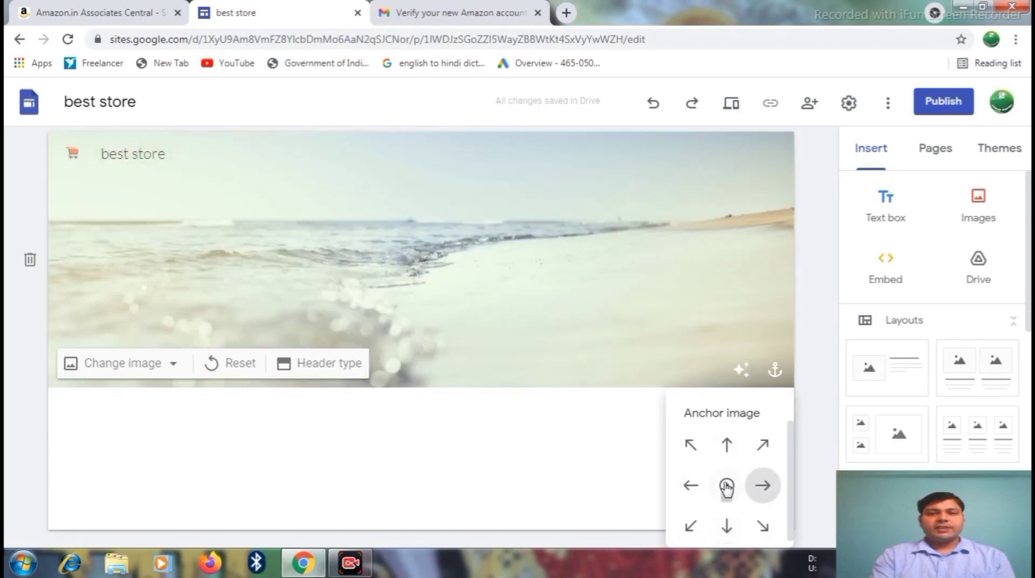
click(727, 486)
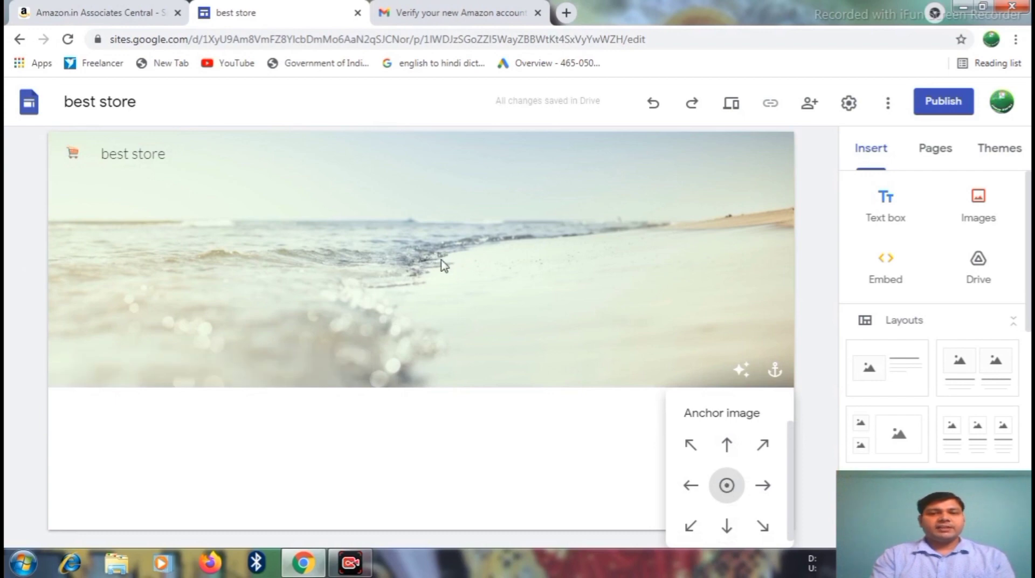
click(773, 371)
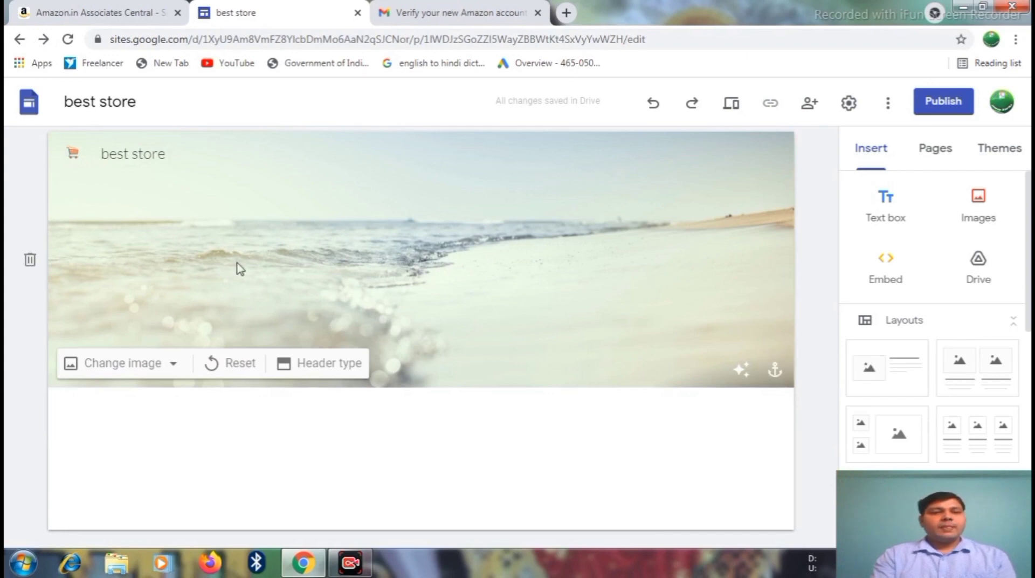
click(99, 152)
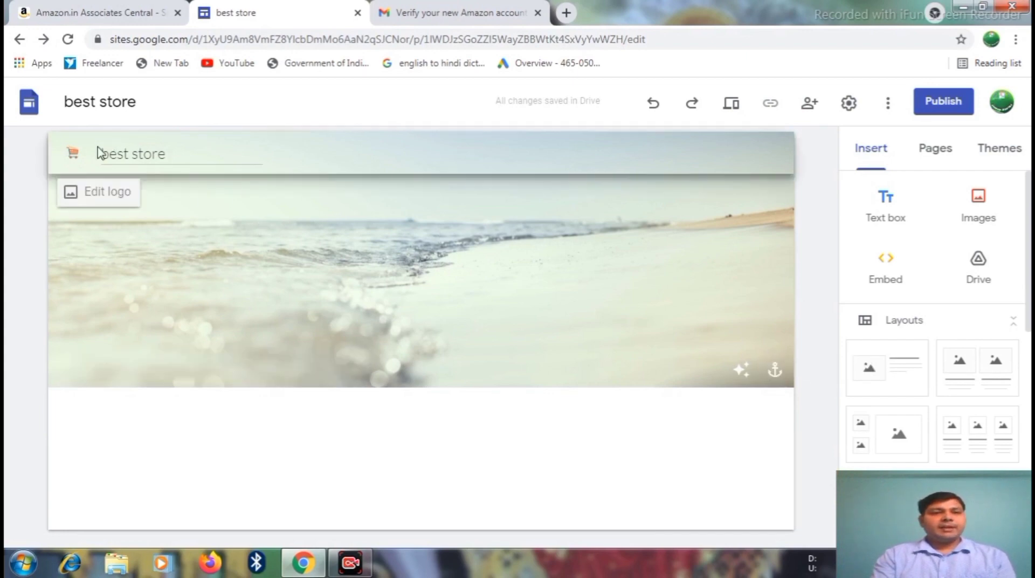
click(116, 238)
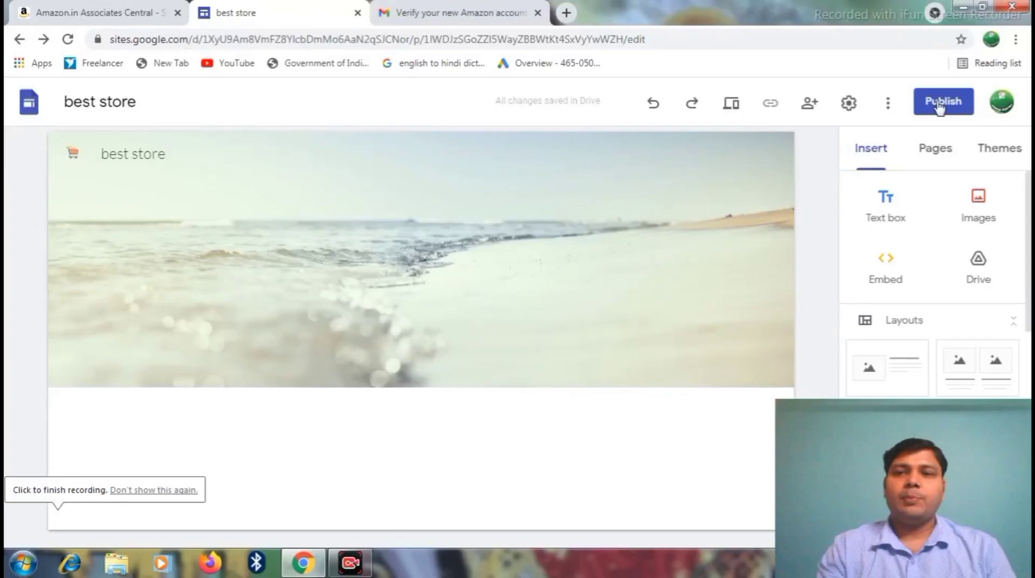
Start publishing the site to the web and try the shorter web address best-store
click(940, 106)
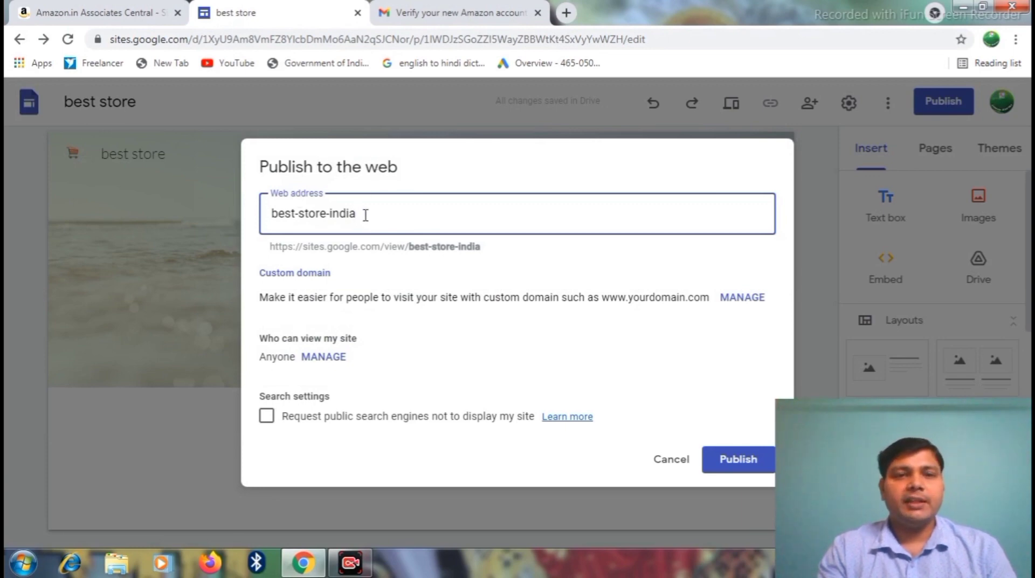
key(BackSpace)
key(BackSpace)
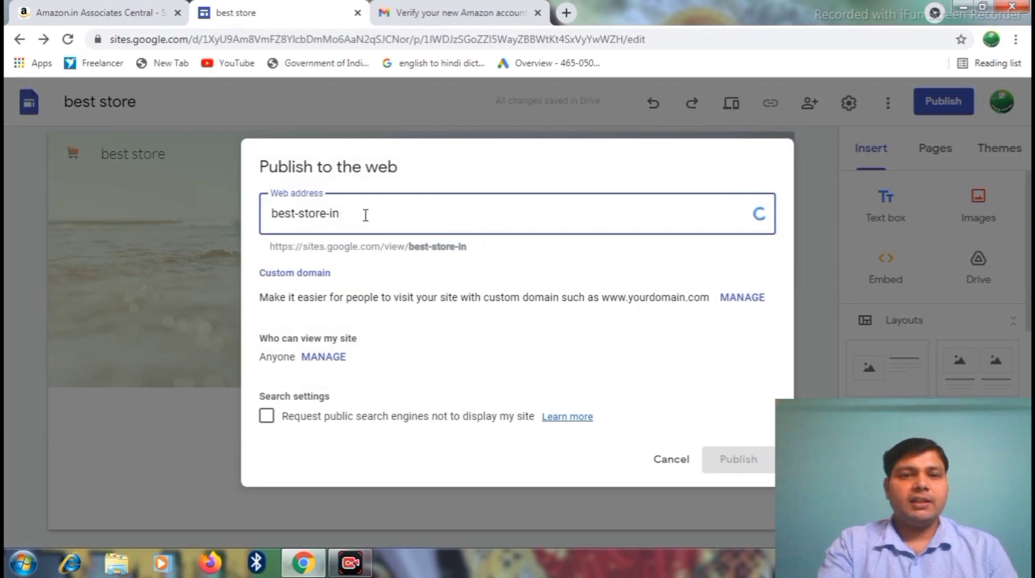
key(BackSpace)
key(BackSpace)
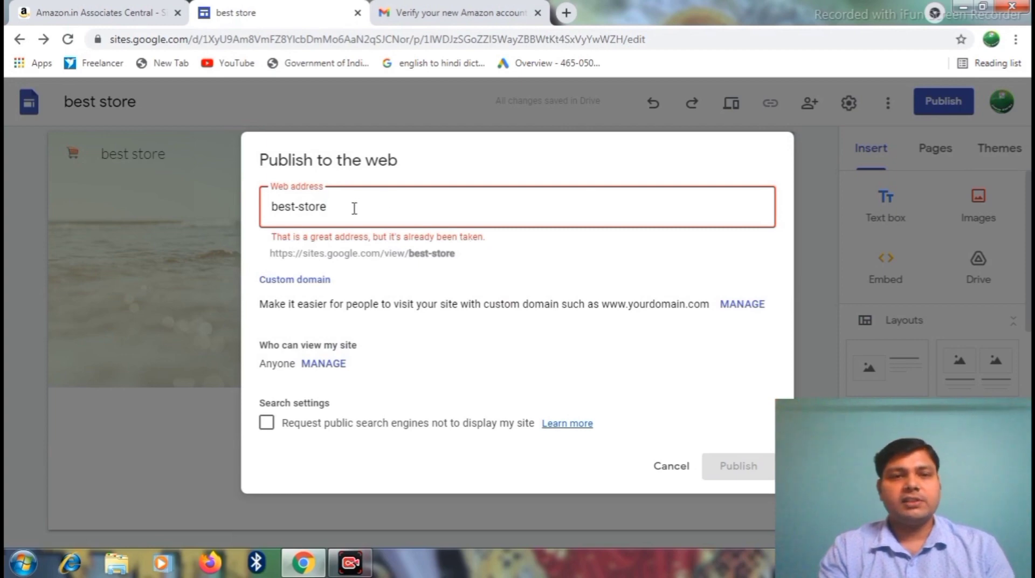
Set the web address to best-store-india and publish the site
triple_click(286, 212)
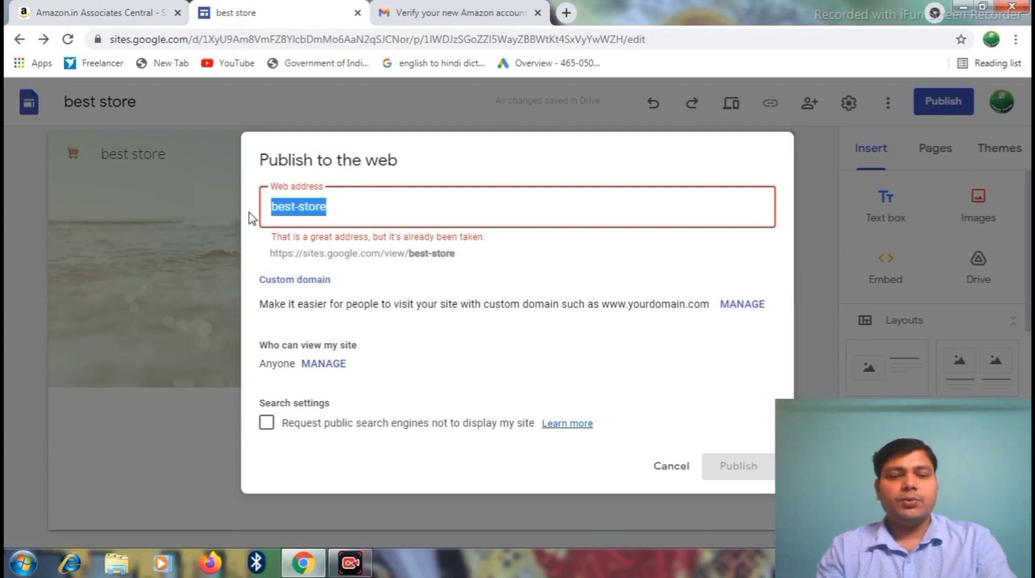
text(best-store-india)
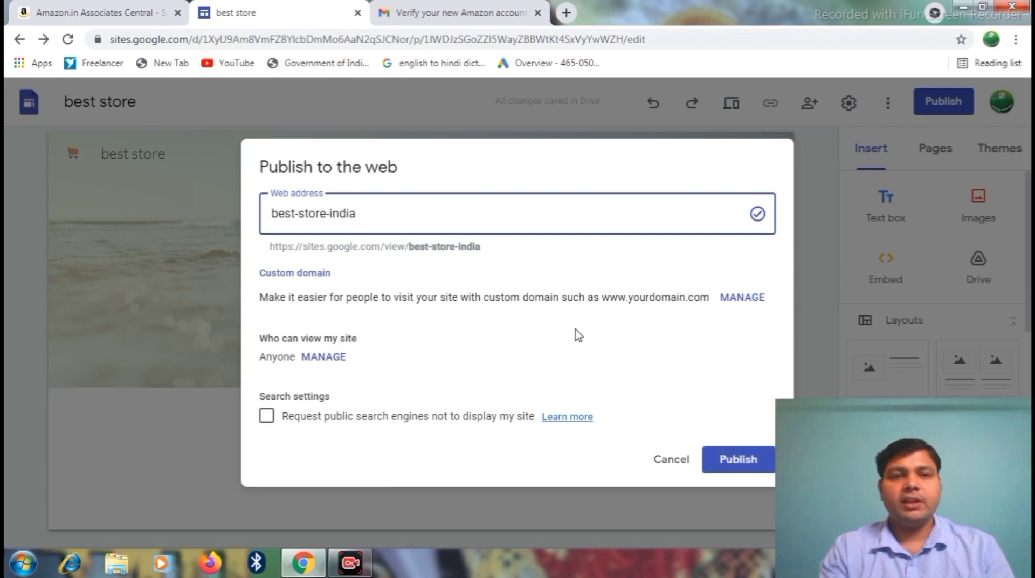
click(739, 460)
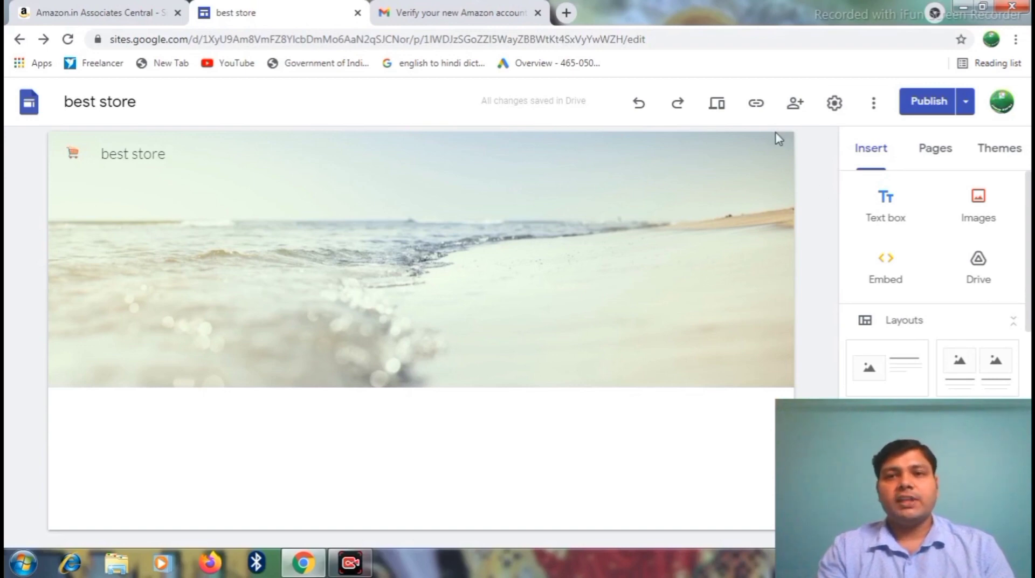
Copy the link of the published best store site
click(755, 106)
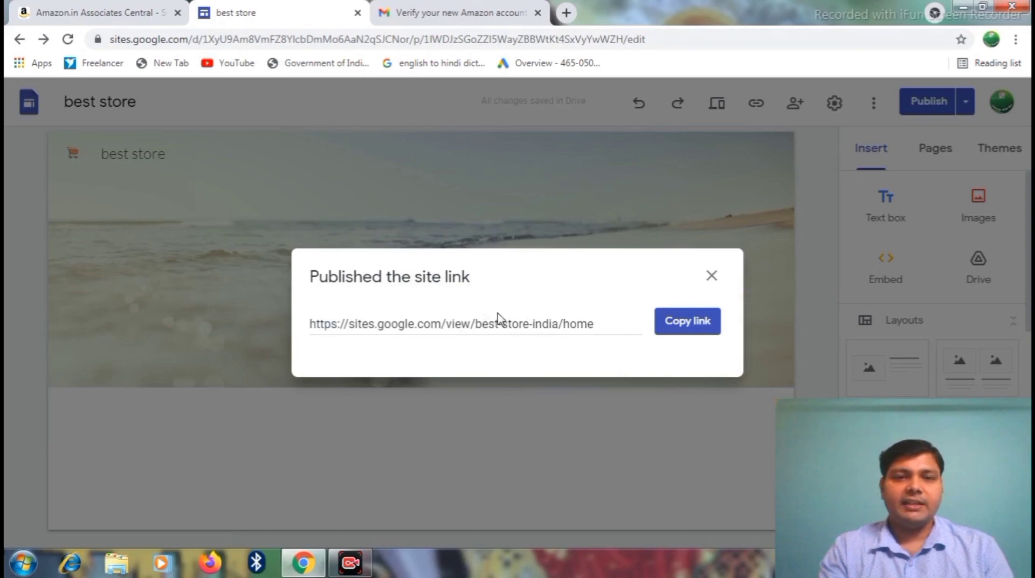
click(567, 324)
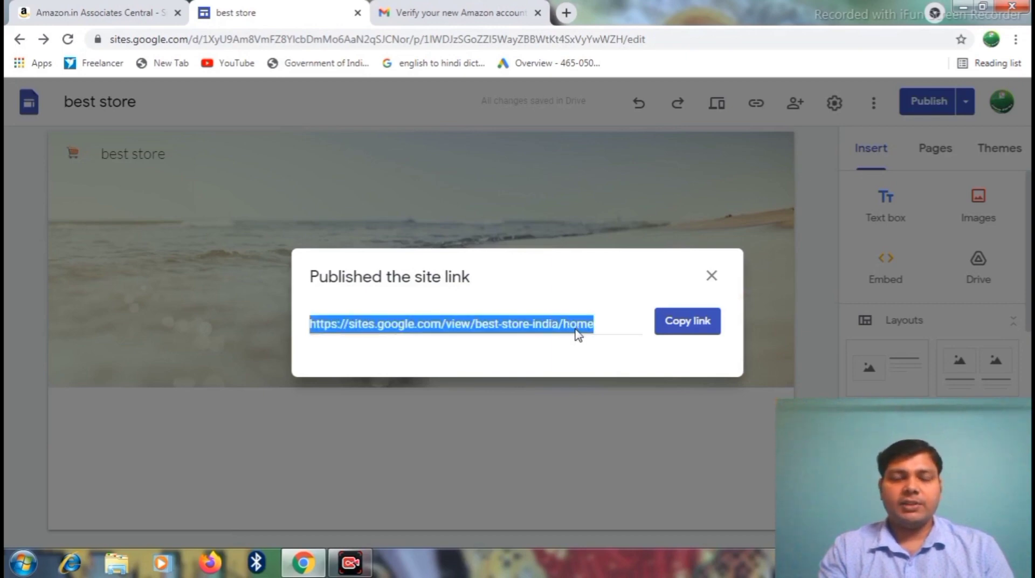
click(685, 324)
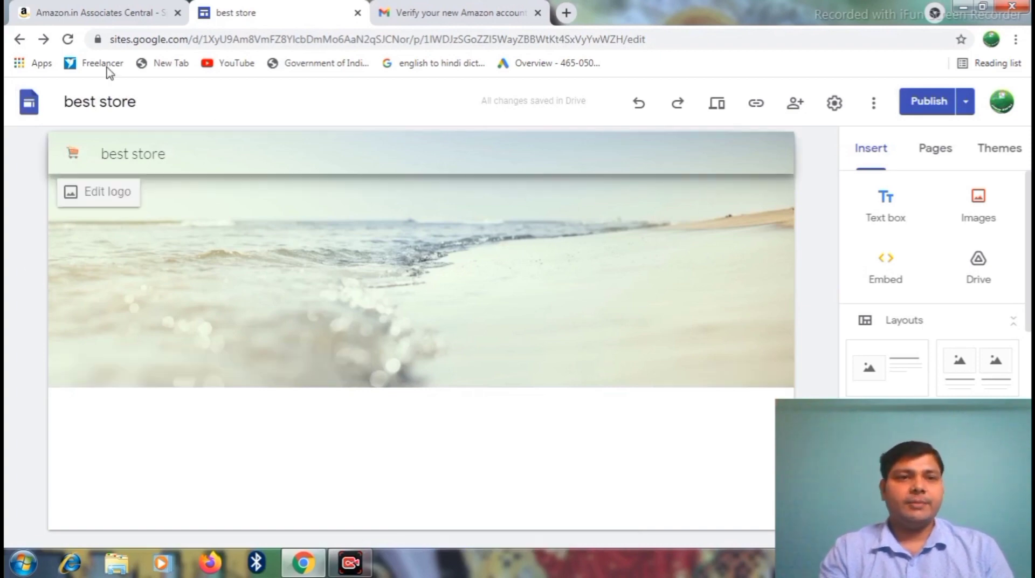
Switch to the Amazon Associates signup, add the copied site link to the website list and continue to the Profile stage
click(97, 13)
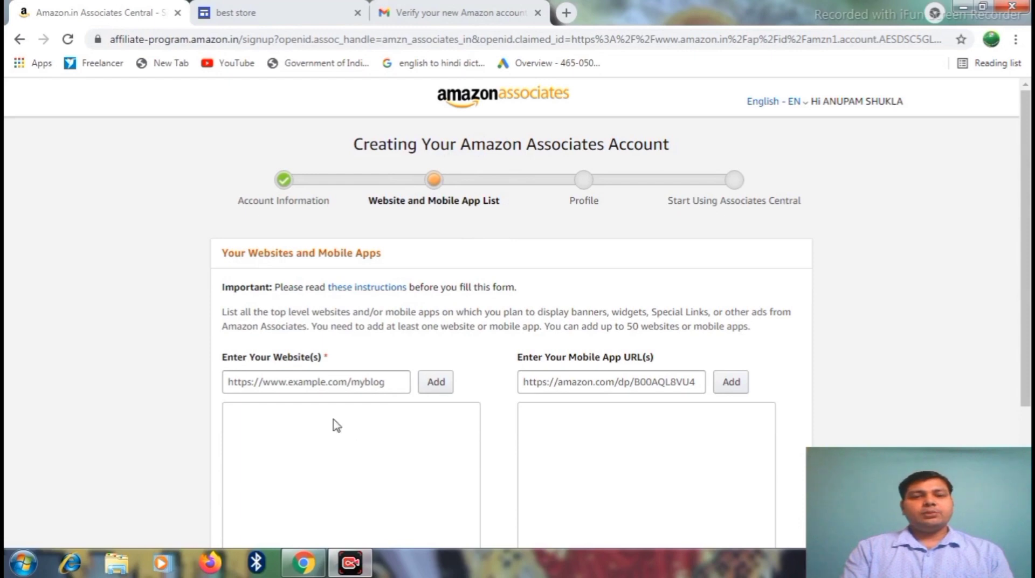
click(297, 379)
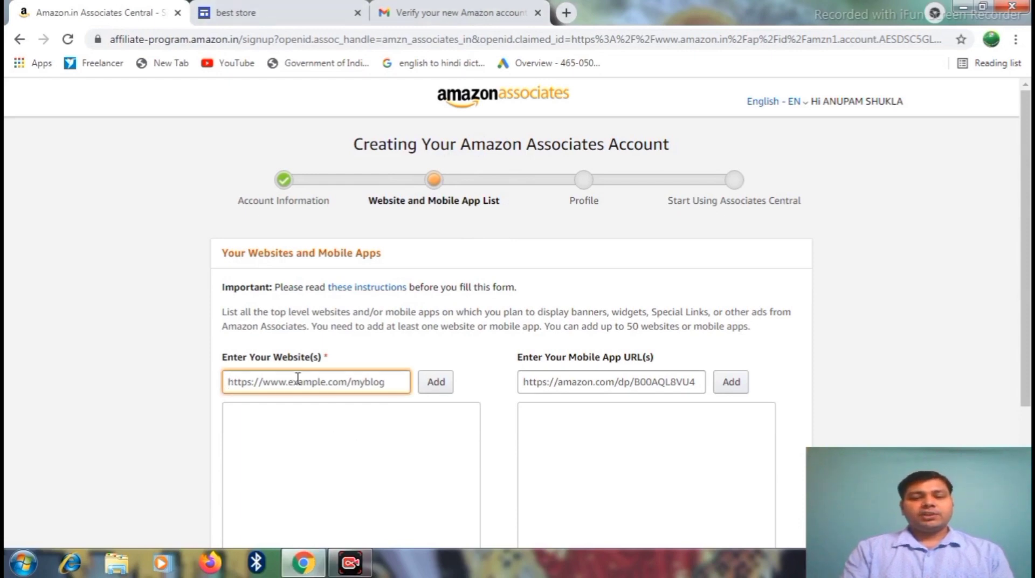
right_click(298, 379)
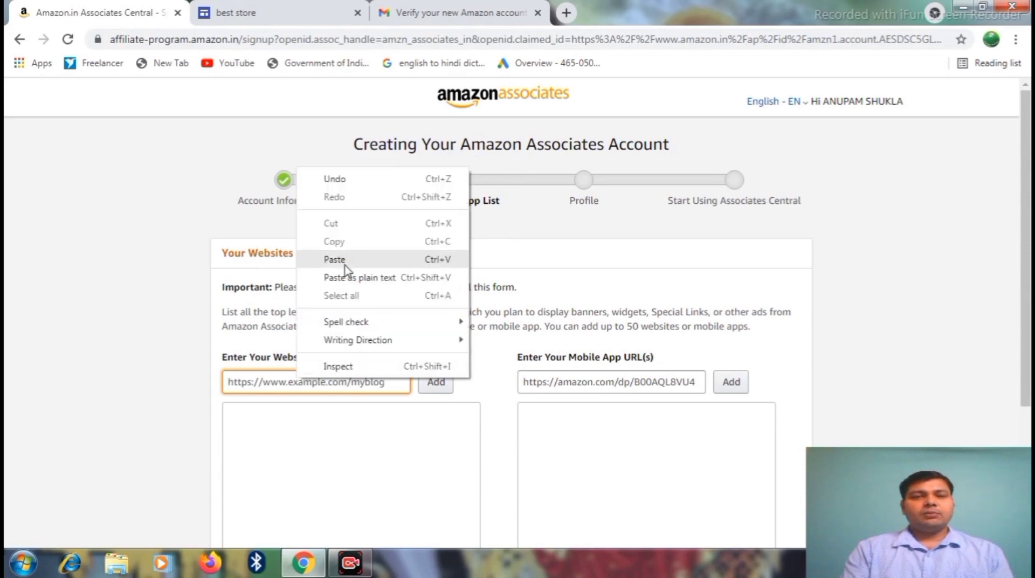
click(335, 259)
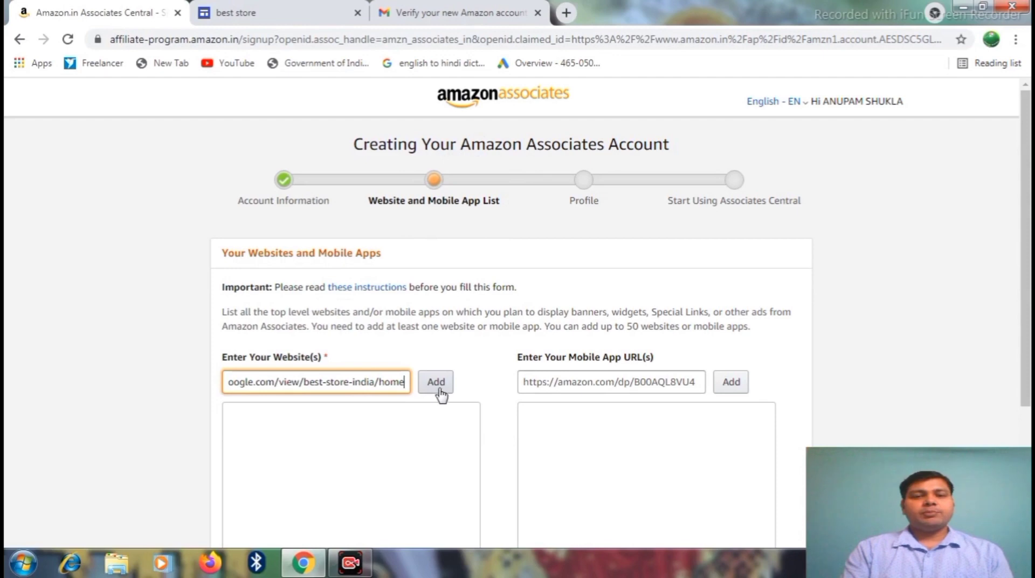
click(438, 389)
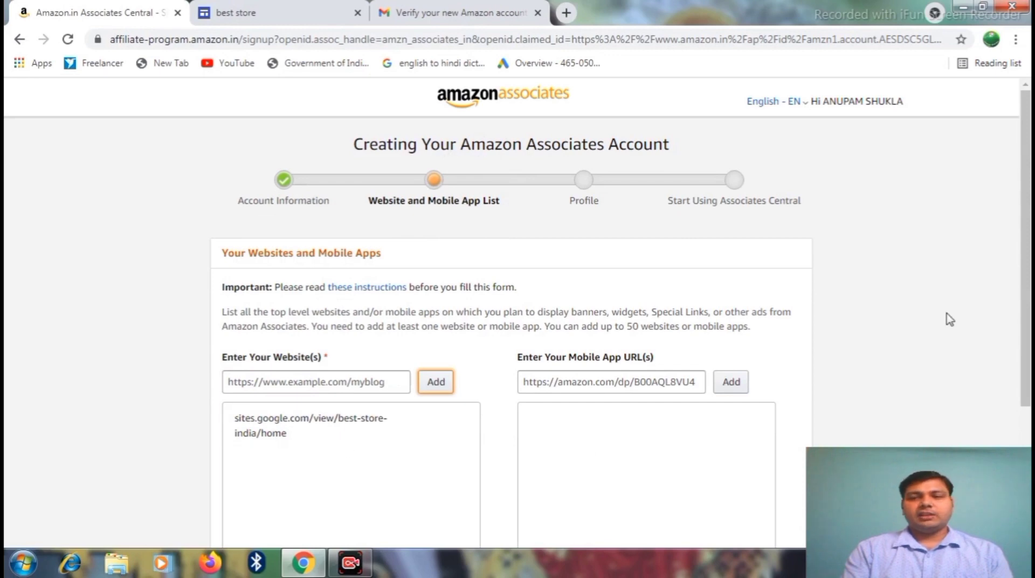
scroll(1027, 266, down, 4)
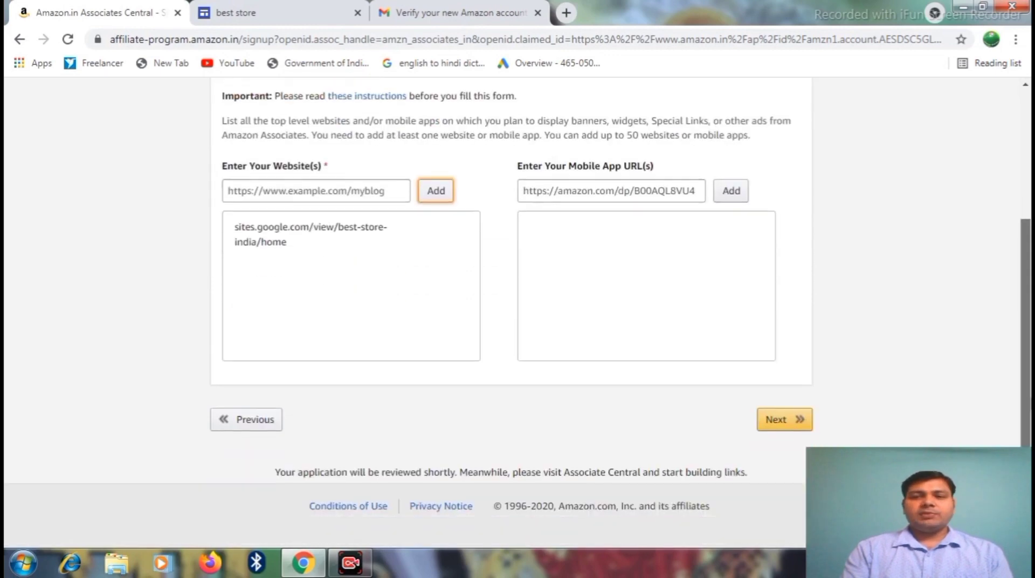
click(777, 423)
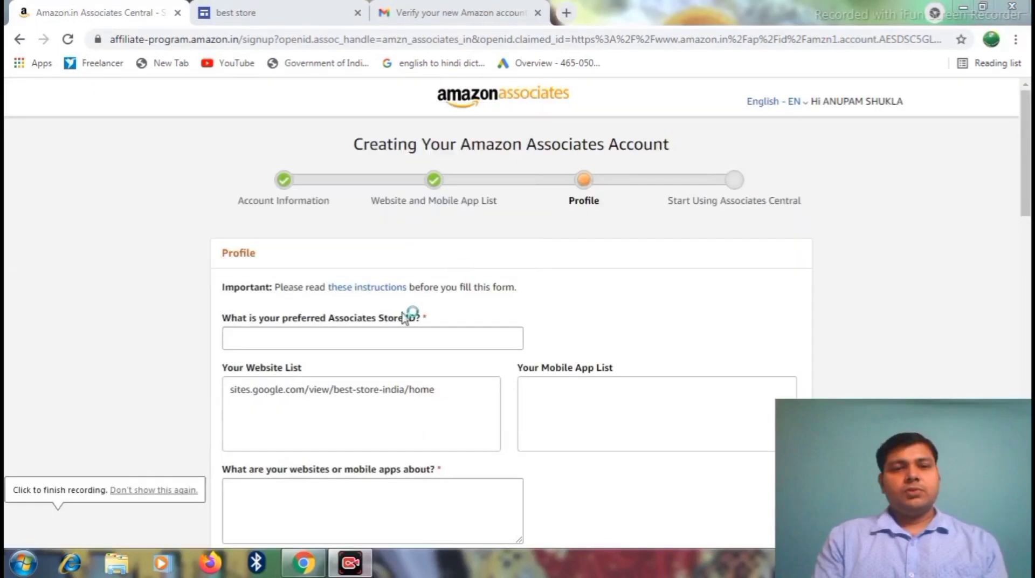
Fill in the preferred Associates Store ID and describe what the website is about as "Affiliate Program"
click(367, 338)
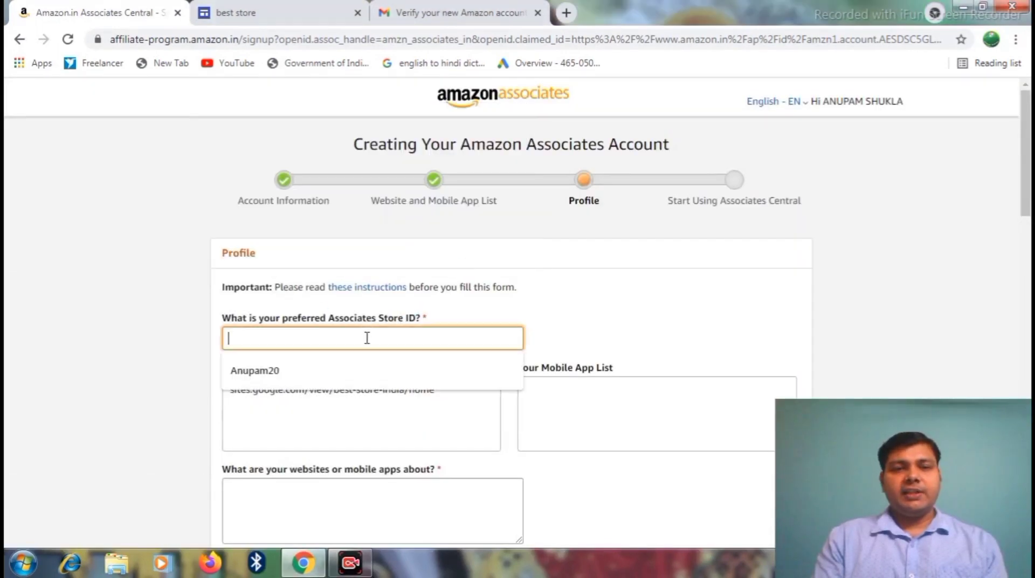
click(293, 369)
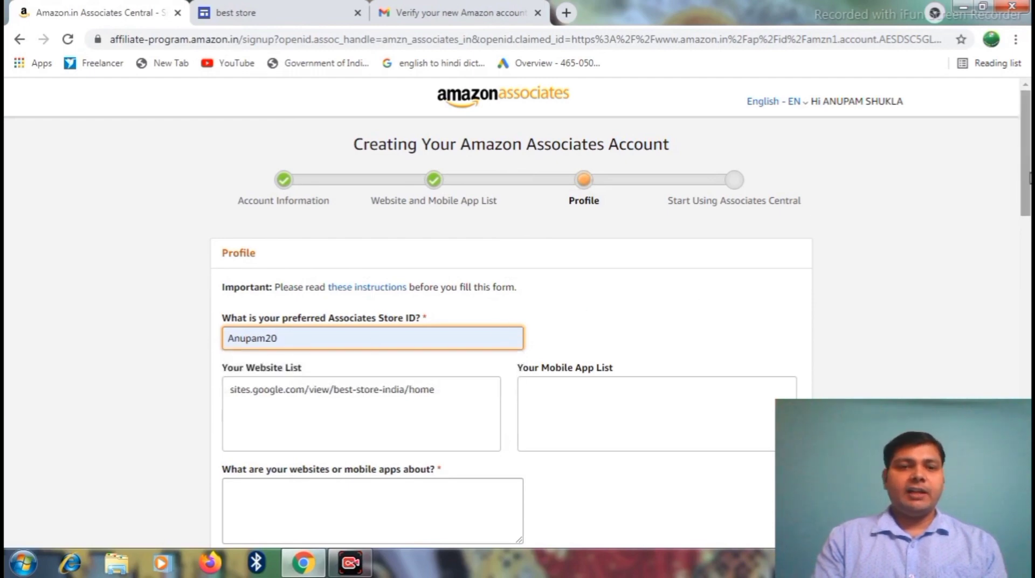
drag(1030, 178, 1030, 232)
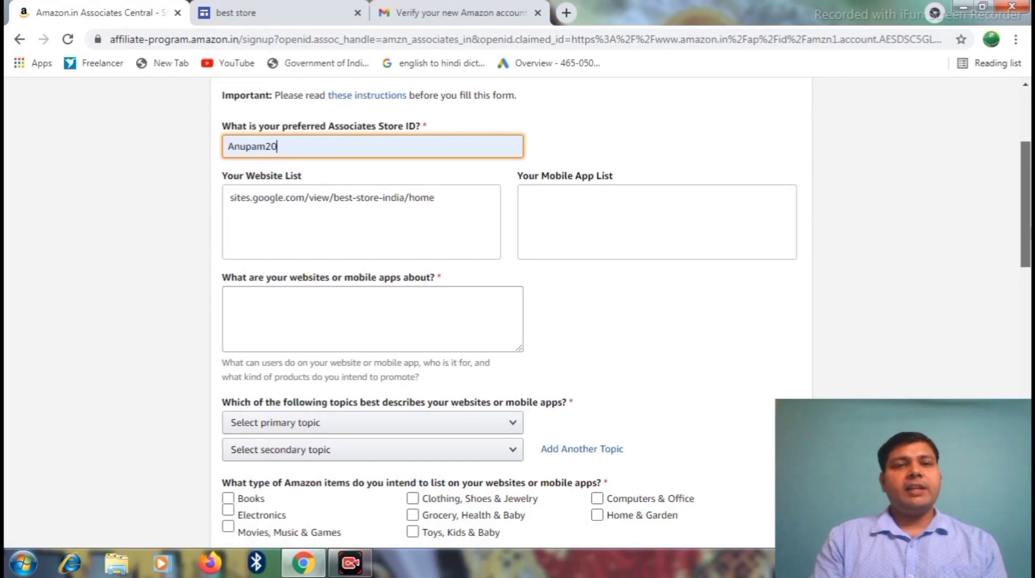
scroll(626, 313, down, 1)
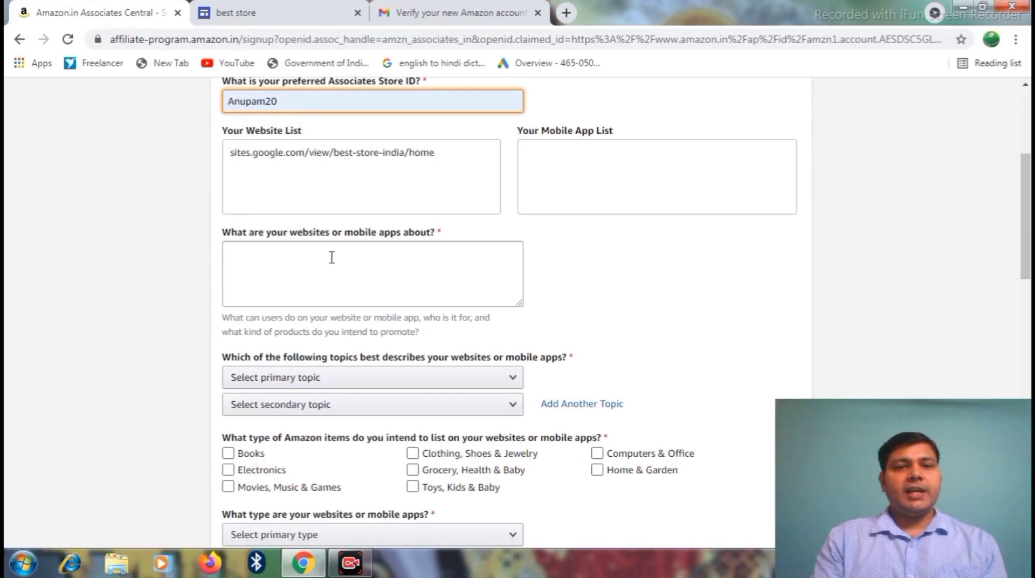
click(282, 270)
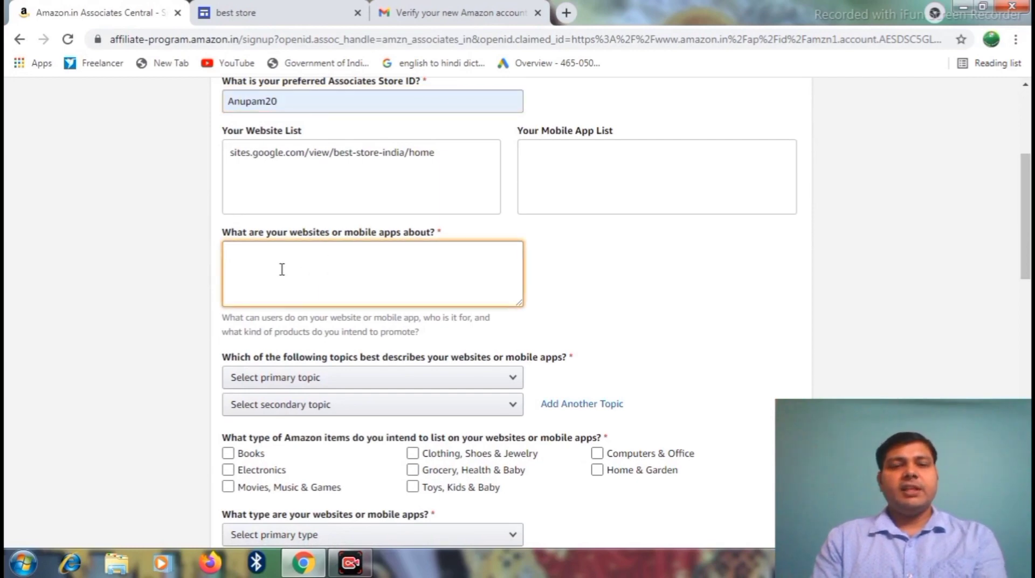
key(ctrl+v)
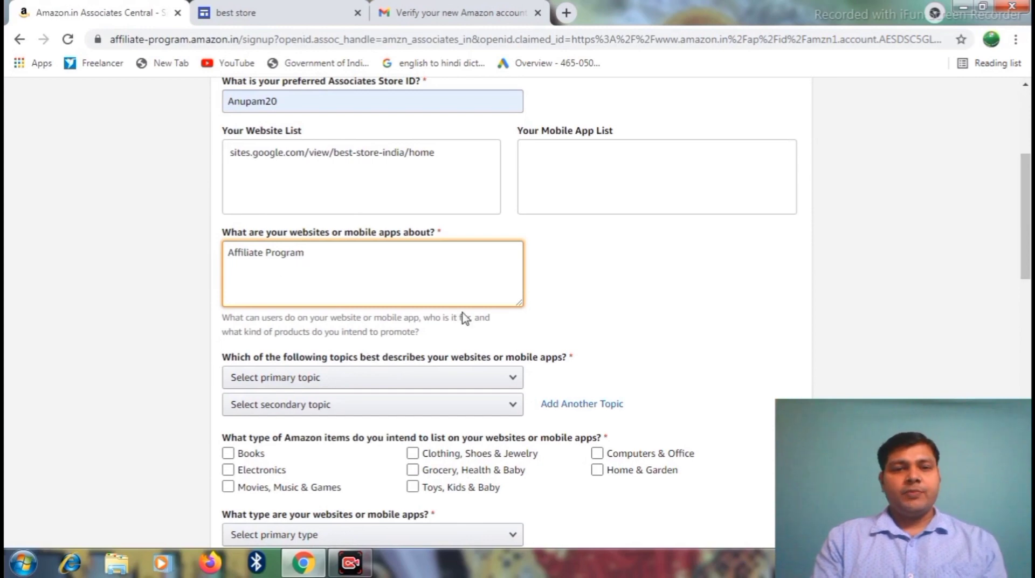
Set the website's primary topic to Computers/Software/Technology and its secondary topic to Apparel/Jewelry/Shoes
scroll(1027, 226, down, 1)
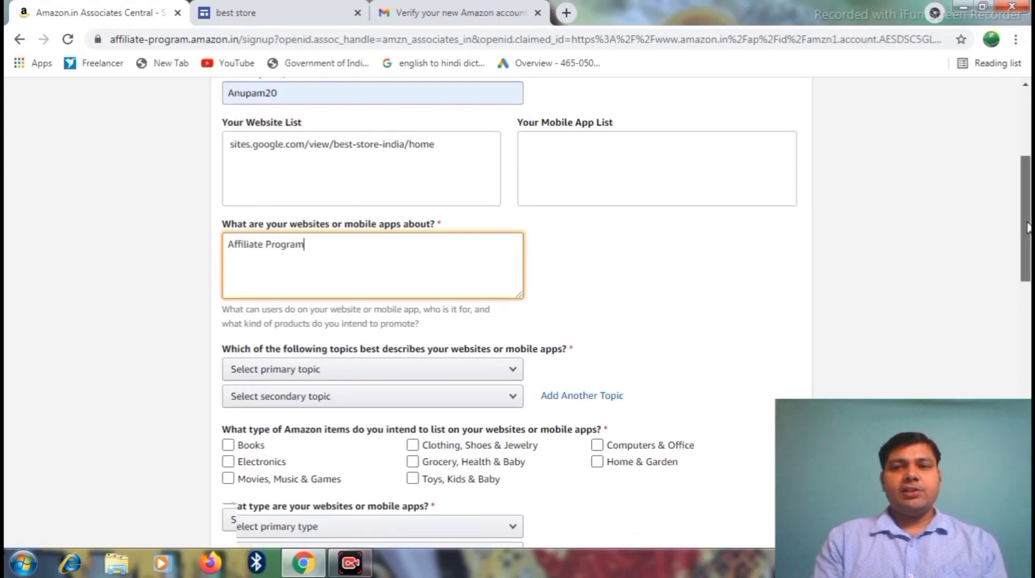
drag(1027, 227, 1030, 281)
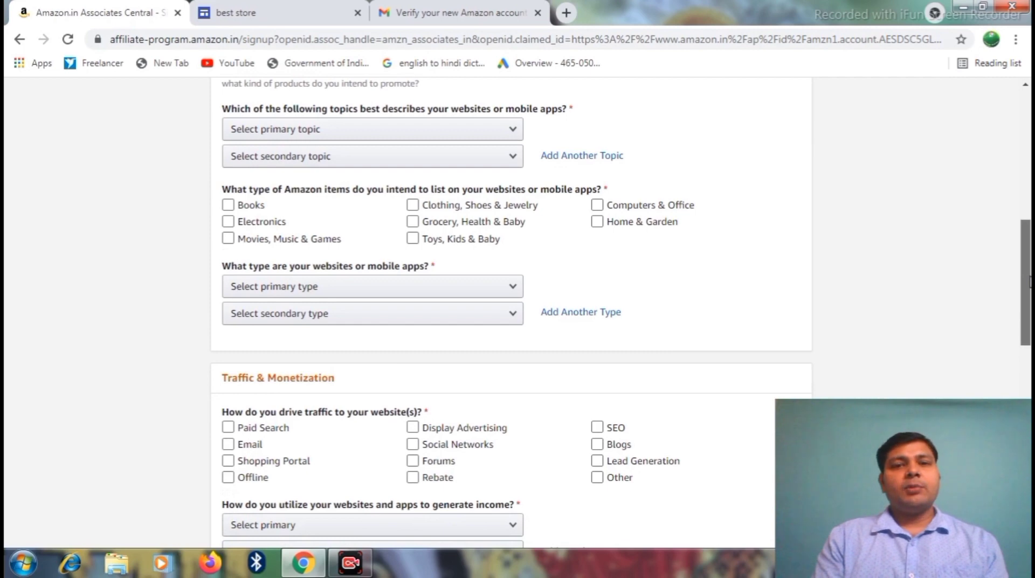
drag(1029, 281, 998, 283)
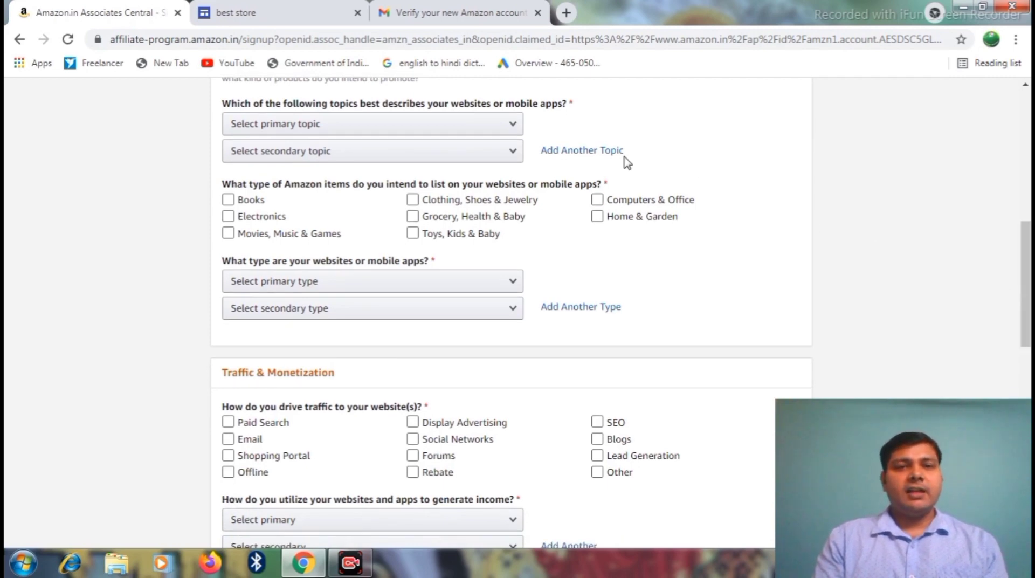
click(414, 130)
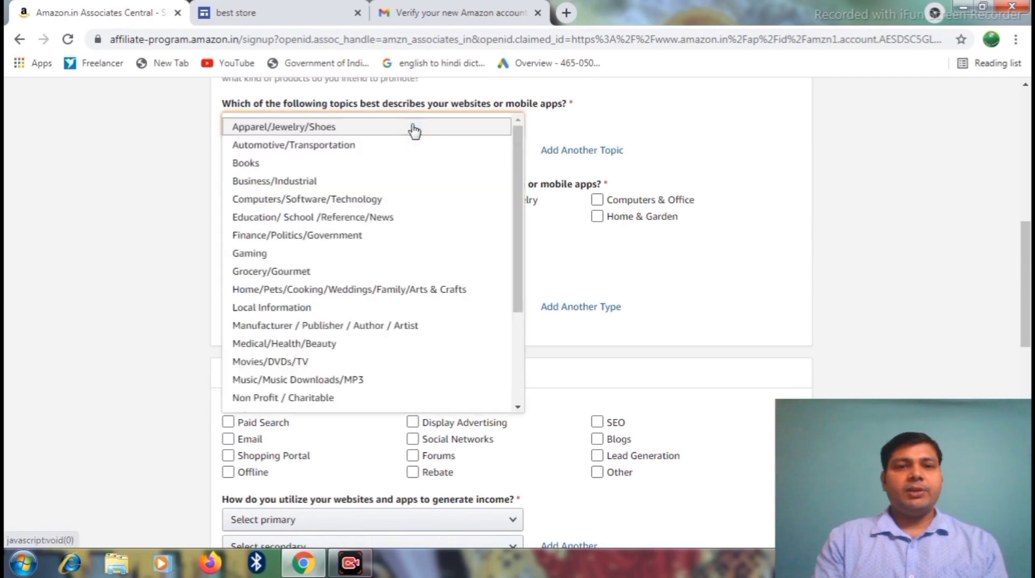
click(366, 204)
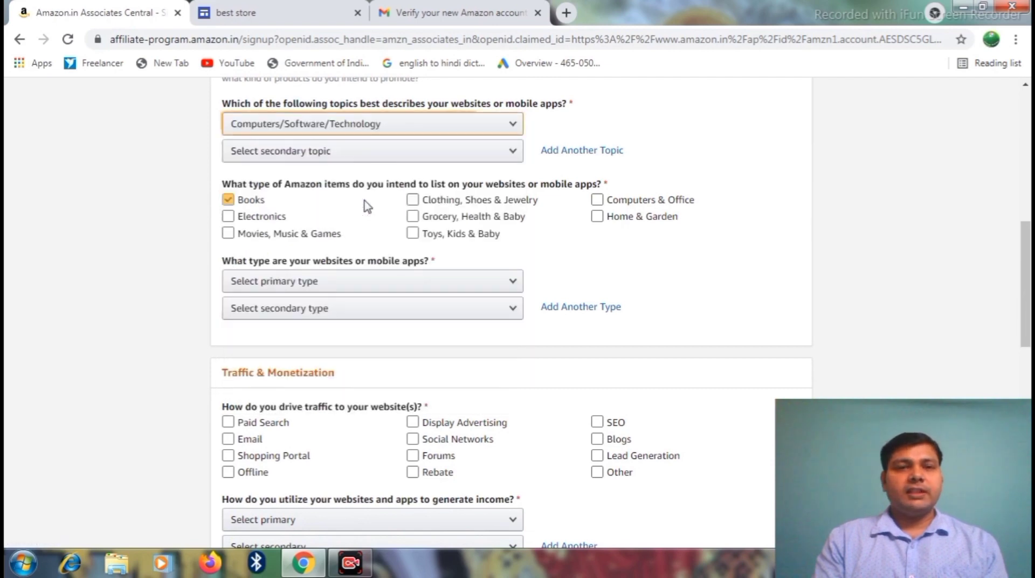
click(323, 152)
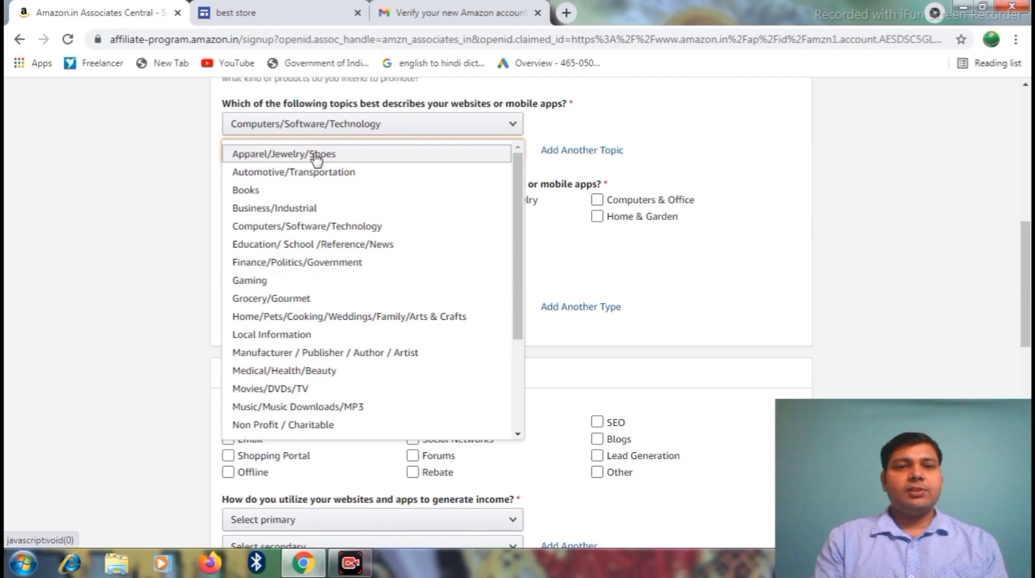
click(316, 157)
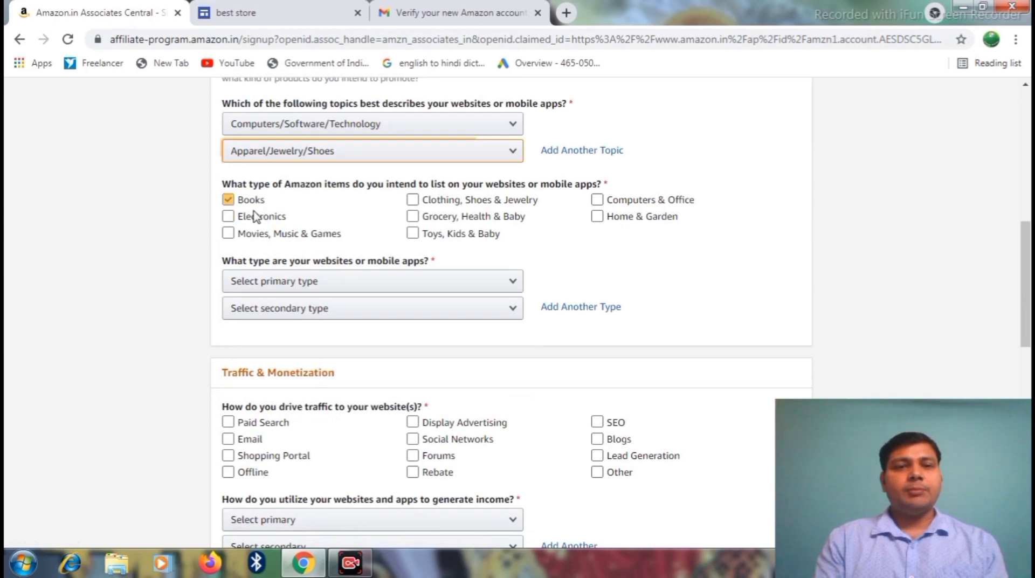
Replace Books with Electronics; Movies, Music & Games; Clothing, Shoes & Jewelry; Grocery, Health & Baby; Toys, Kids & Baby; and Computers & Office as item types
click(228, 234)
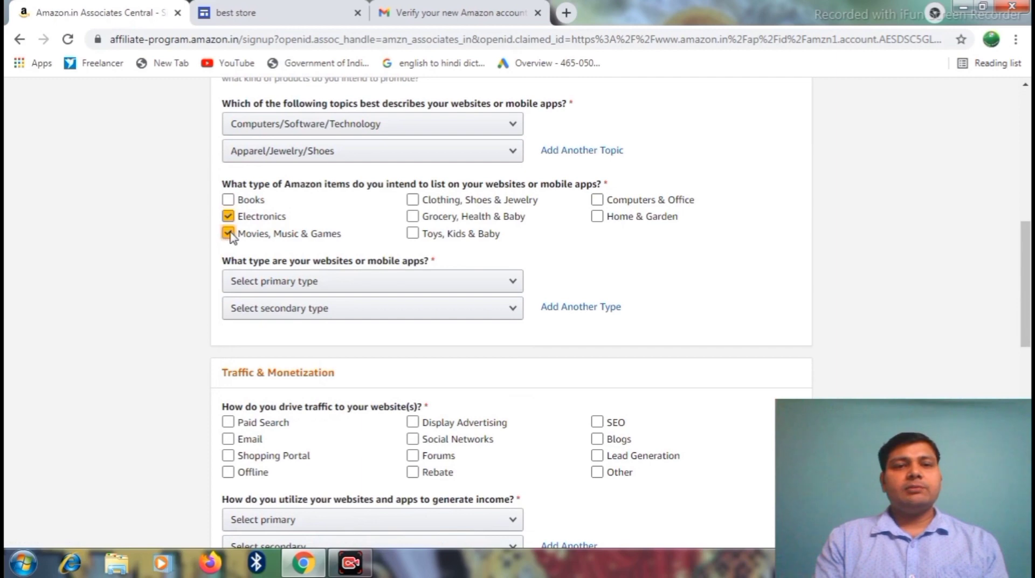
click(413, 218)
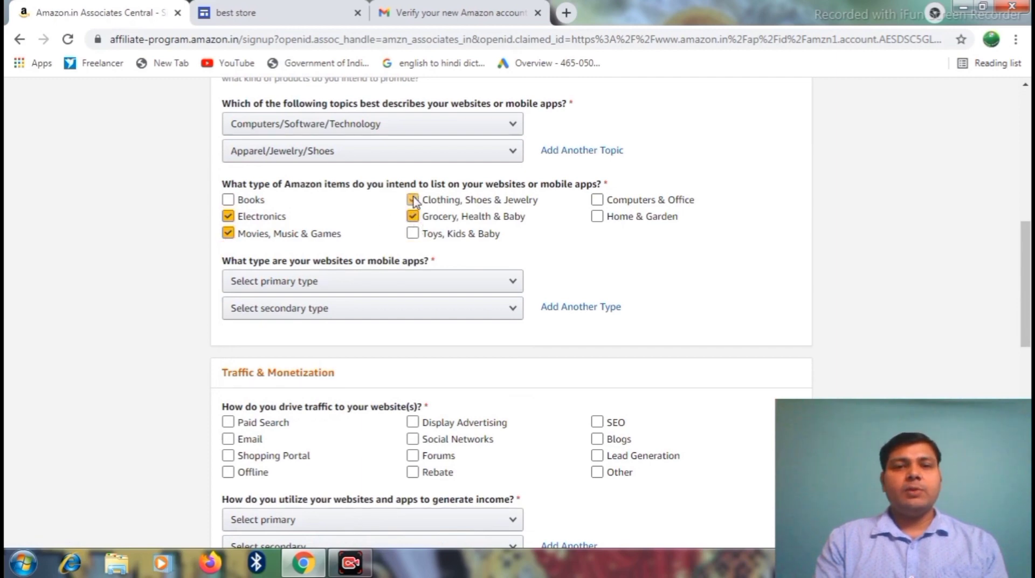
click(413, 234)
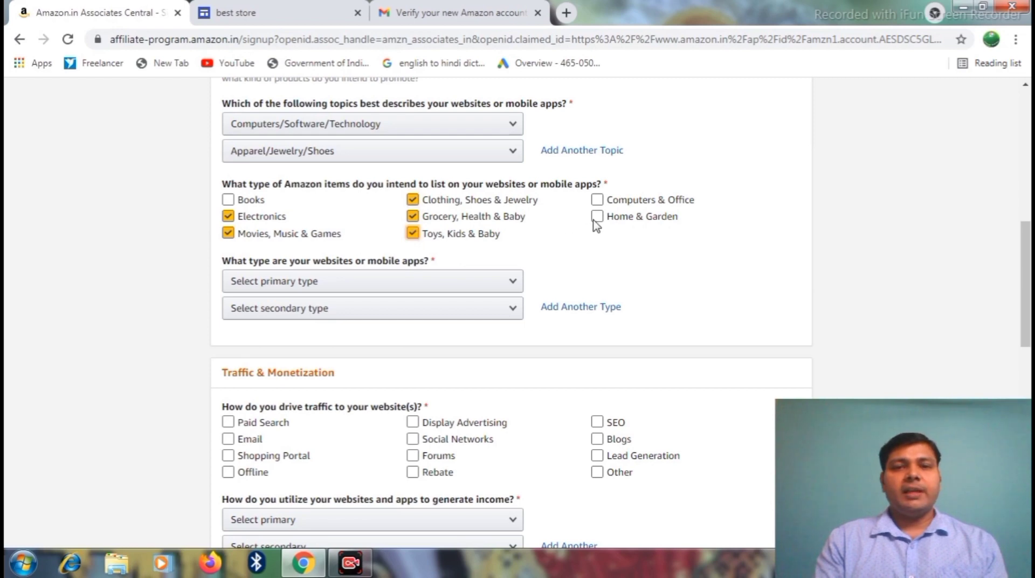
click(597, 201)
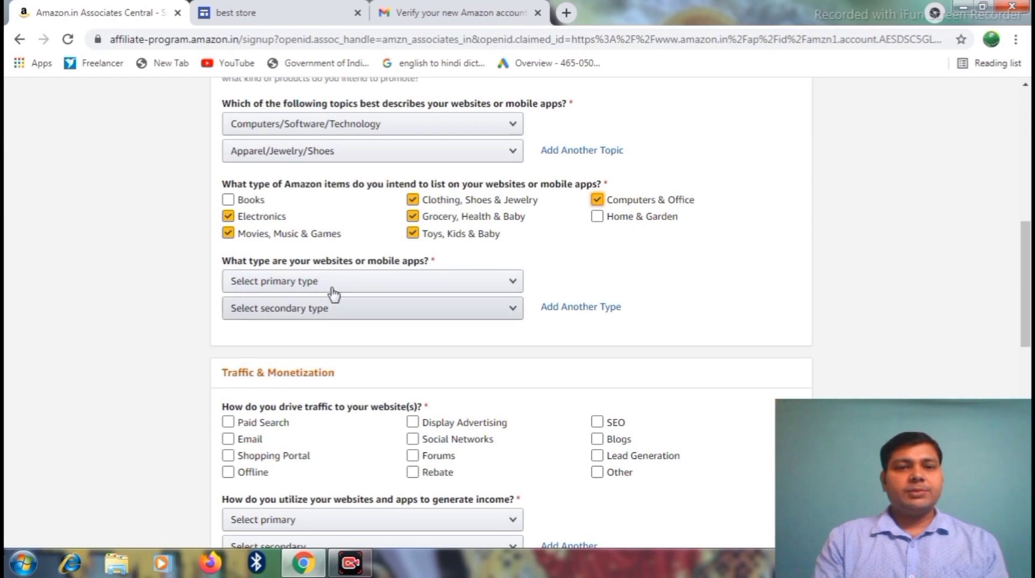
Set both the primary and secondary website type to Comparison Shopping Engine
click(363, 282)
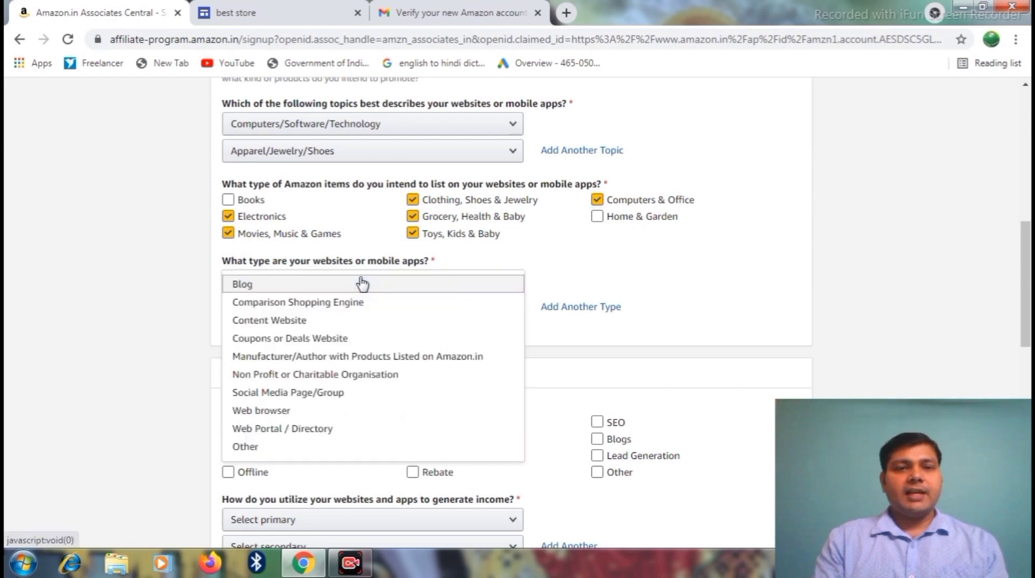
click(322, 308)
click(324, 313)
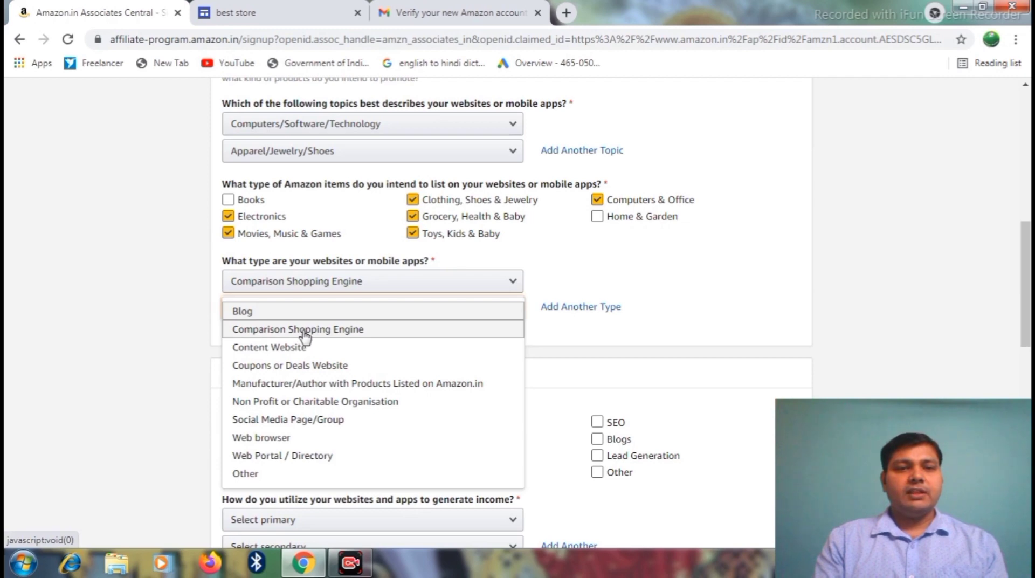
click(329, 333)
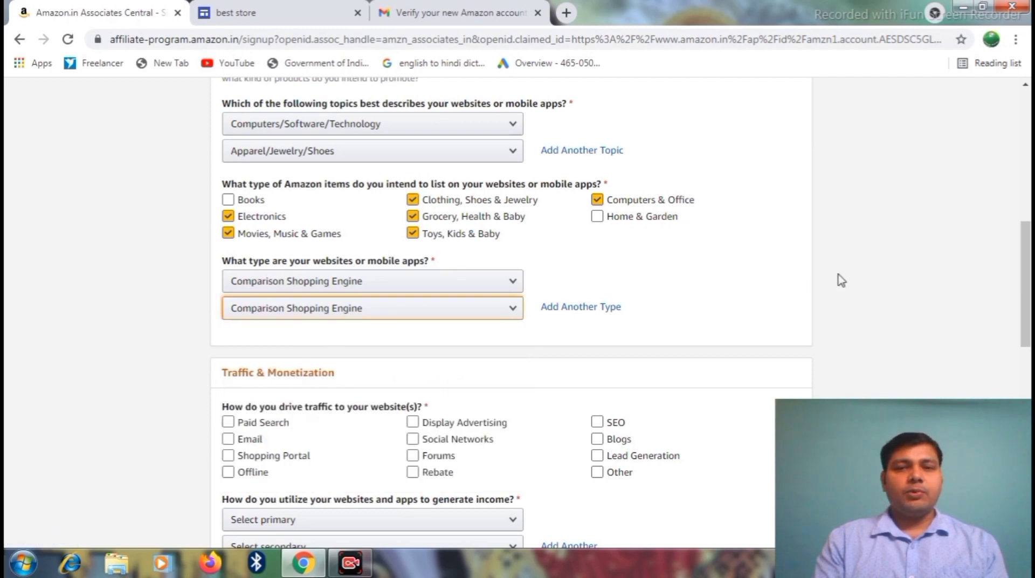
Select Email, Social Networks and Other as the ways of driving traffic to the website
drag(1026, 284, 1026, 343)
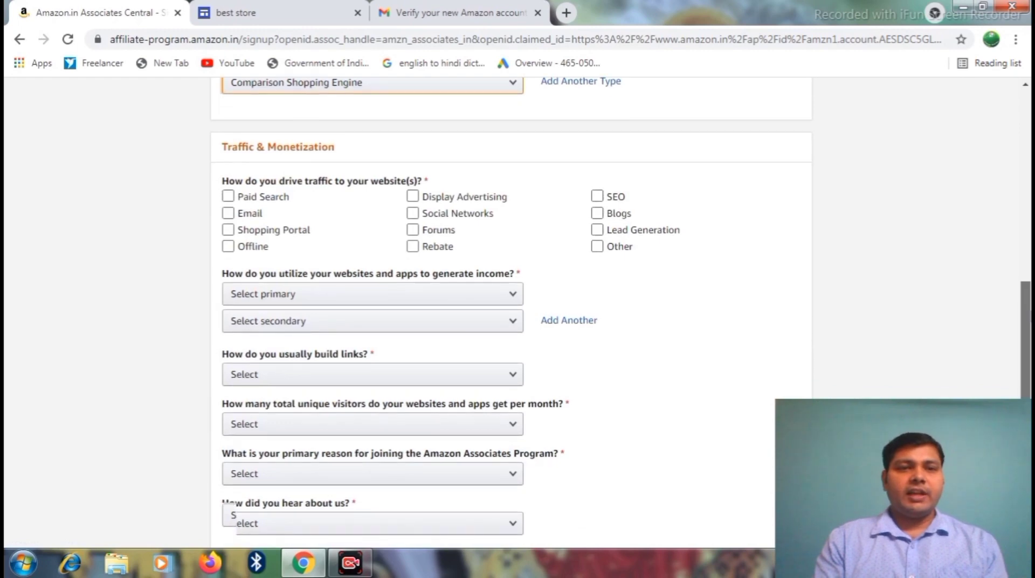
scroll(230, 512, down, 1)
click(485, 170)
click(487, 175)
click(266, 168)
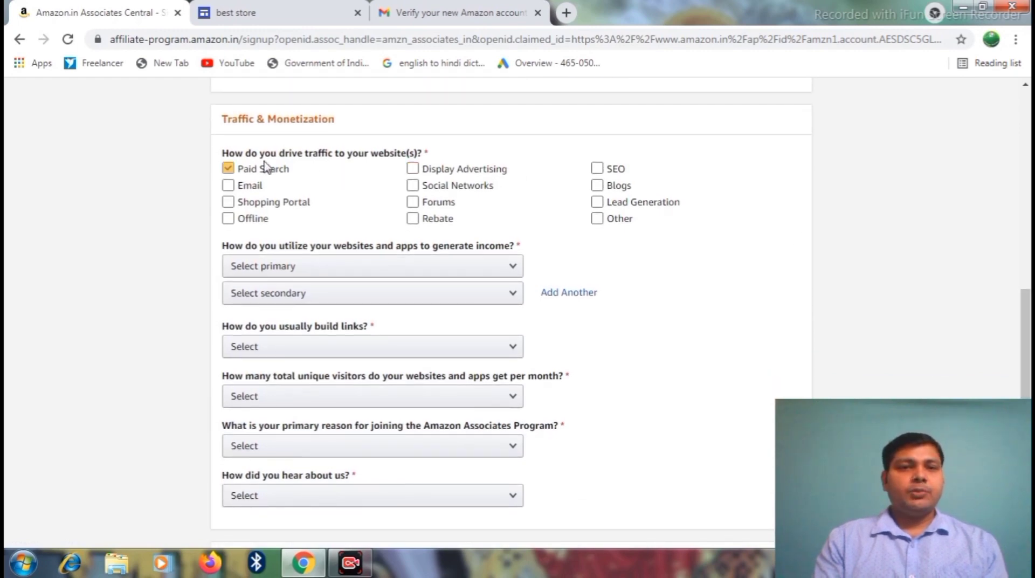
click(266, 168)
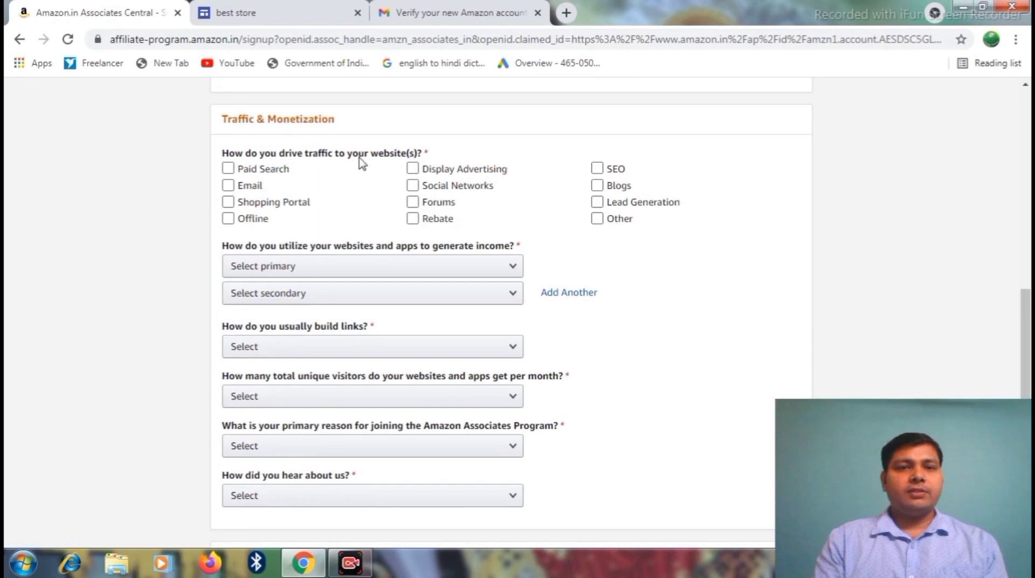
click(337, 186)
click(337, 186)
click(338, 193)
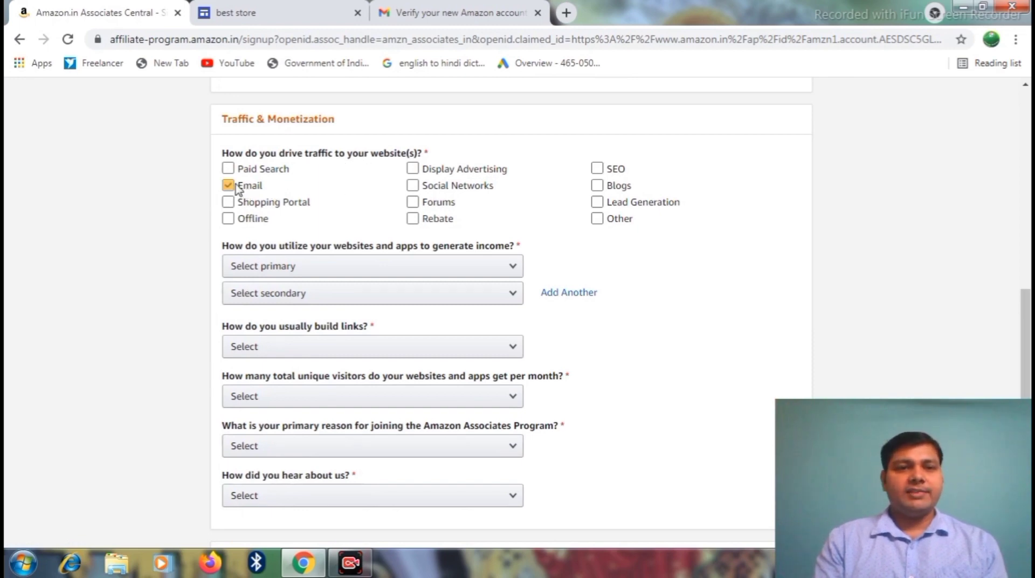
click(413, 186)
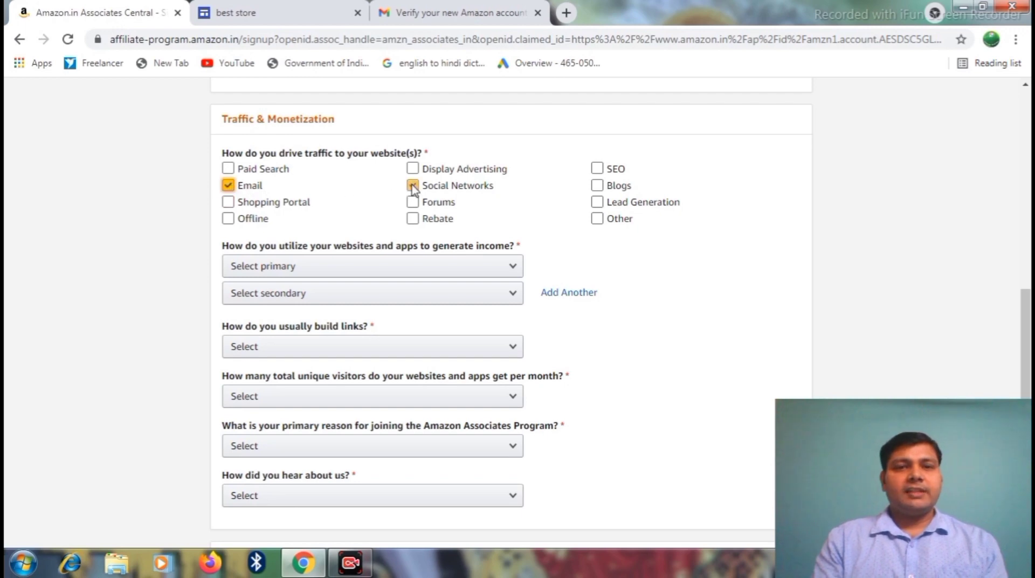
click(595, 222)
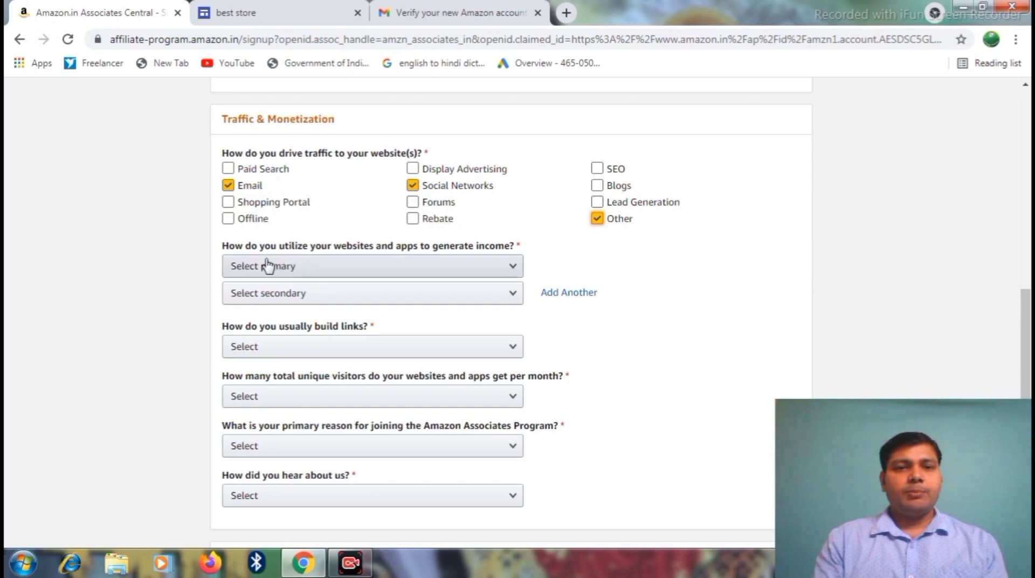
Set both the primary and secondary income method to "Amazon Associates is the only monetization I use"
click(377, 278)
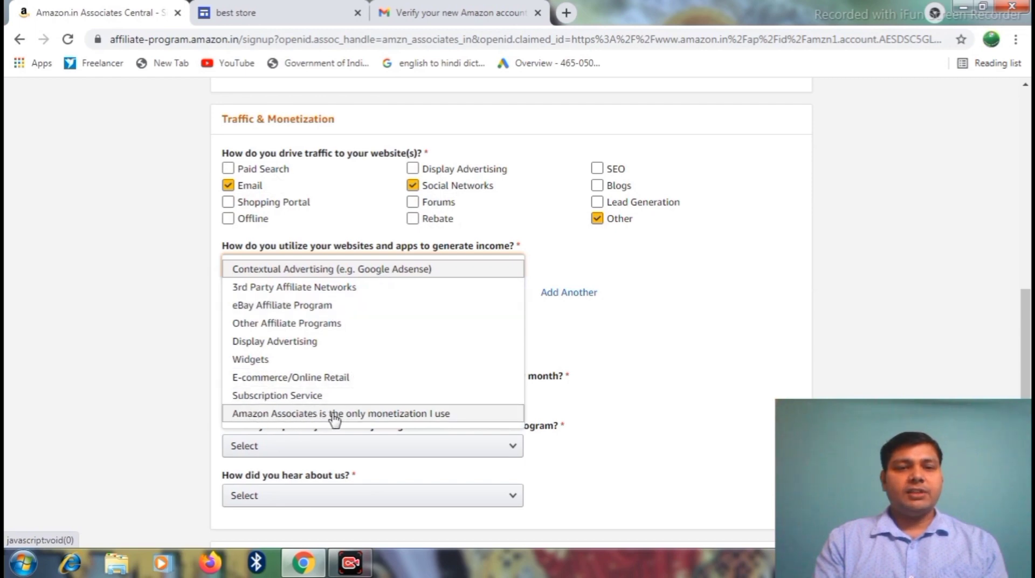
click(389, 416)
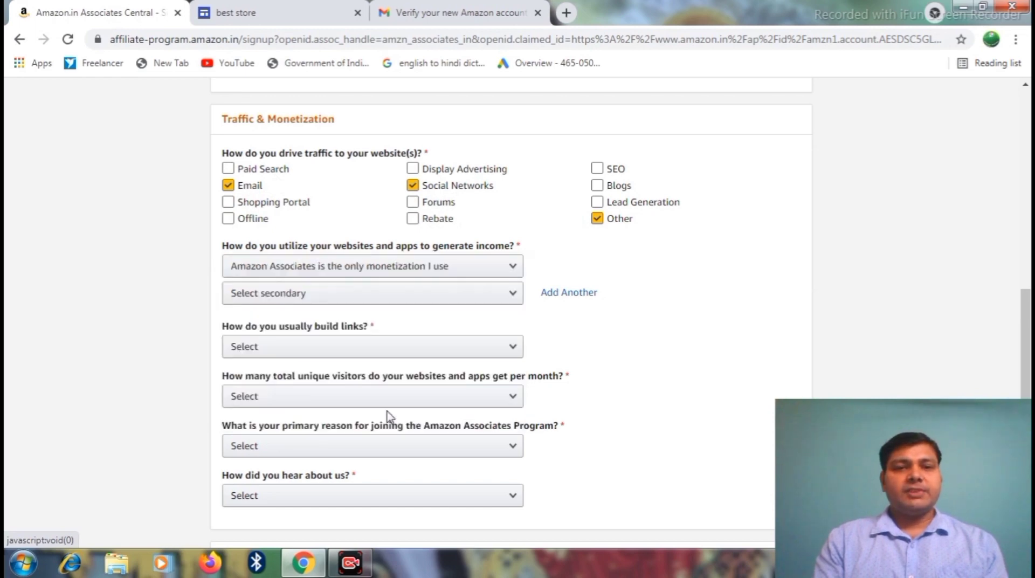
click(417, 295)
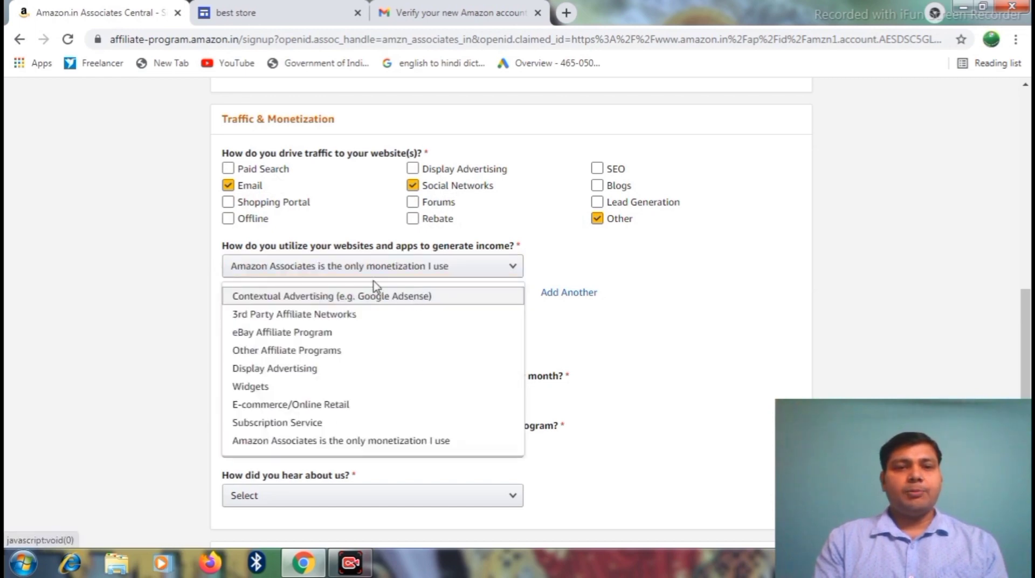
click(408, 441)
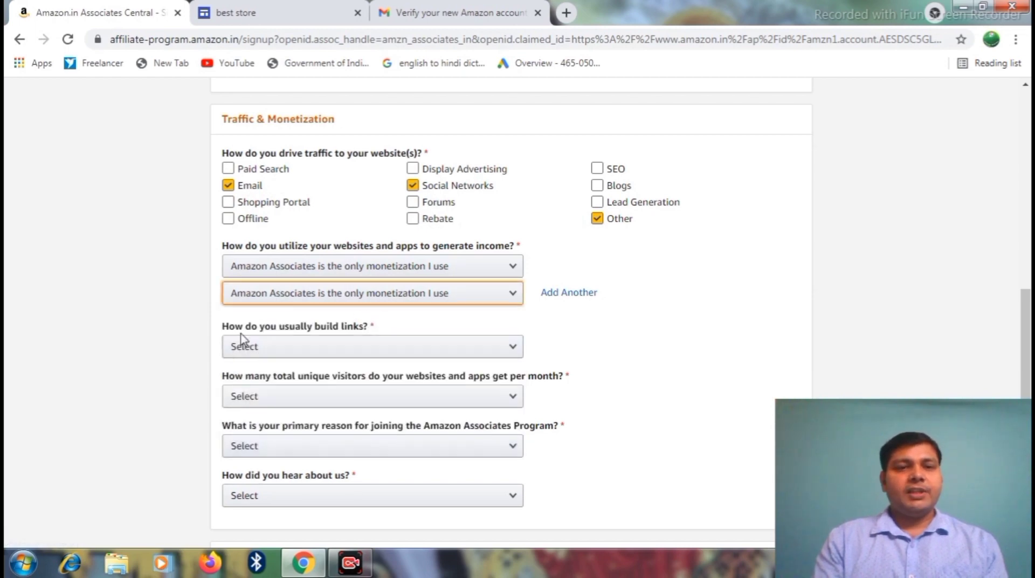
Set the usual link-building method to HTML Editor and the monthly unique visitors to Less than 500
click(298, 357)
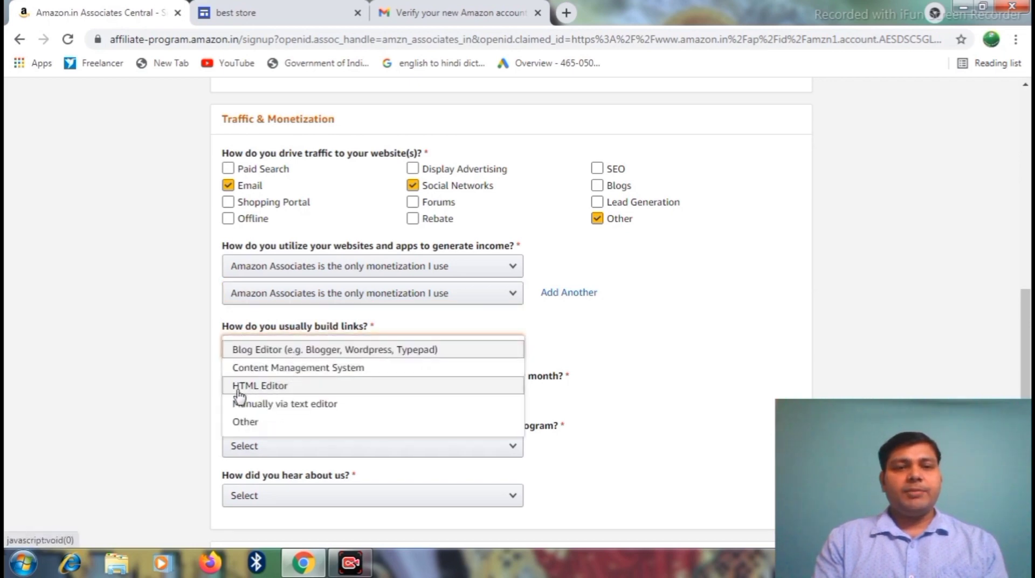
click(278, 396)
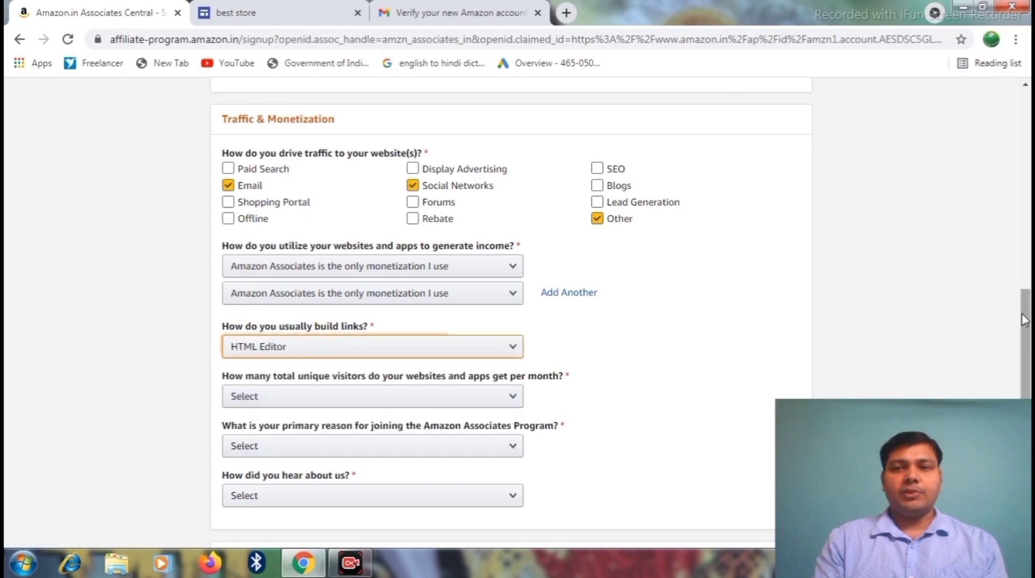
drag(1024, 320, 1029, 353)
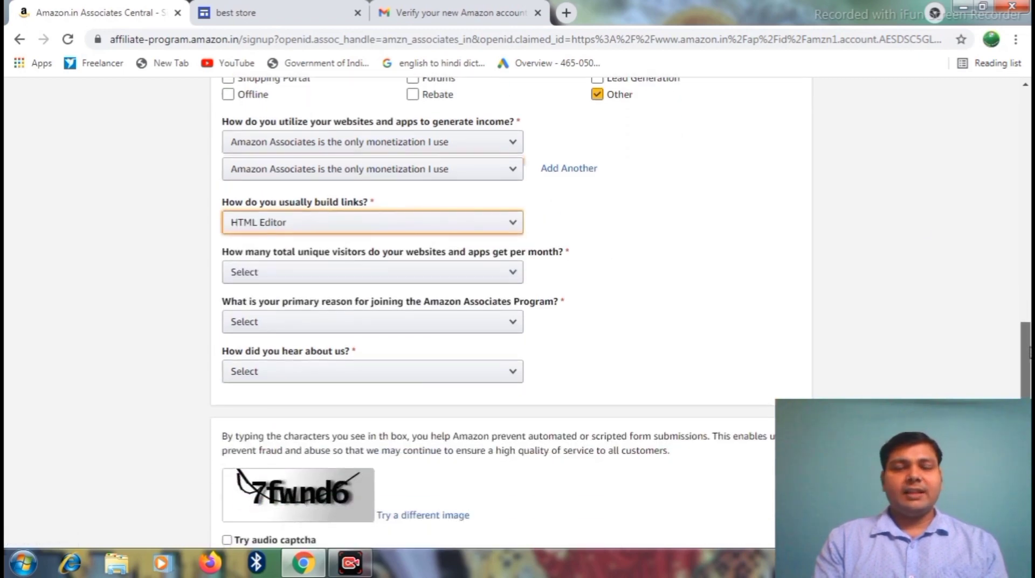
click(348, 275)
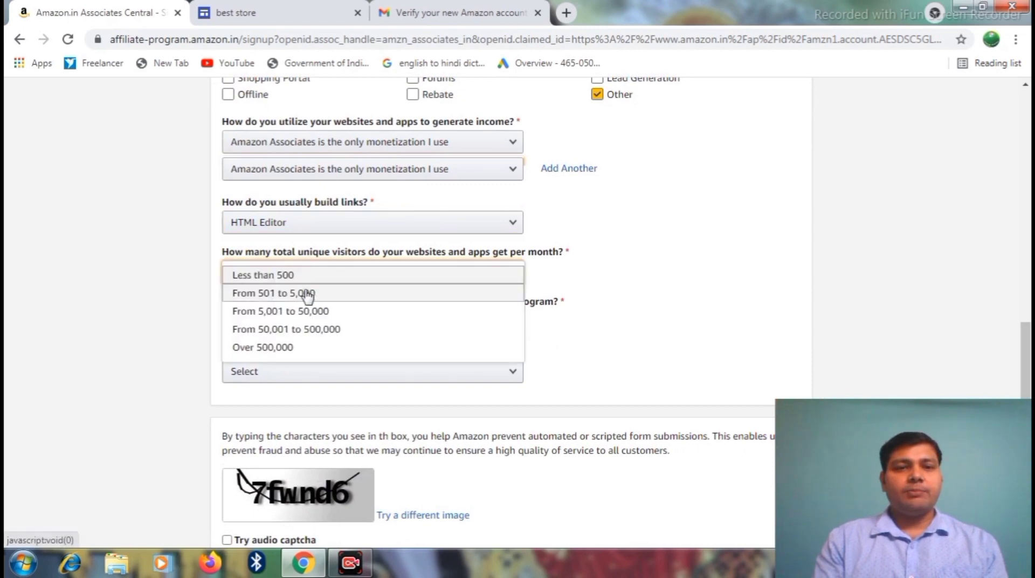
click(278, 276)
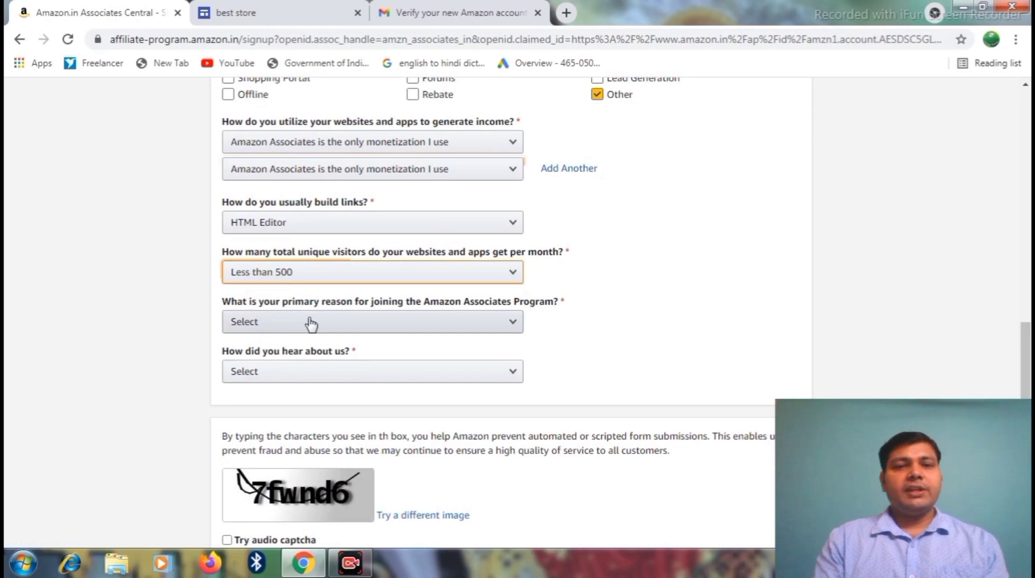
Give "To monetize my site" as the primary reason for joining and Online Search as how the program was heard about
click(311, 324)
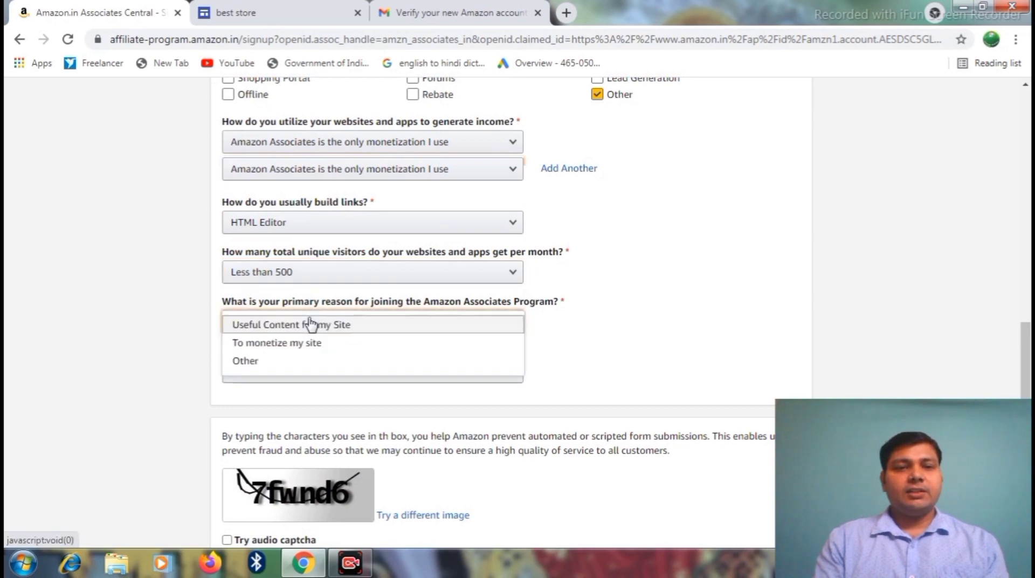
click(296, 346)
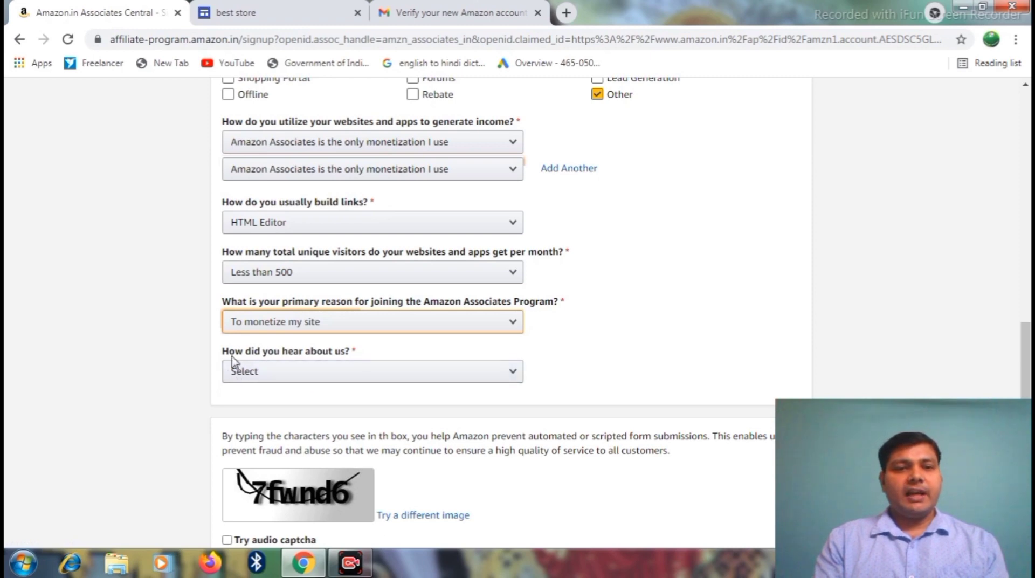
click(265, 373)
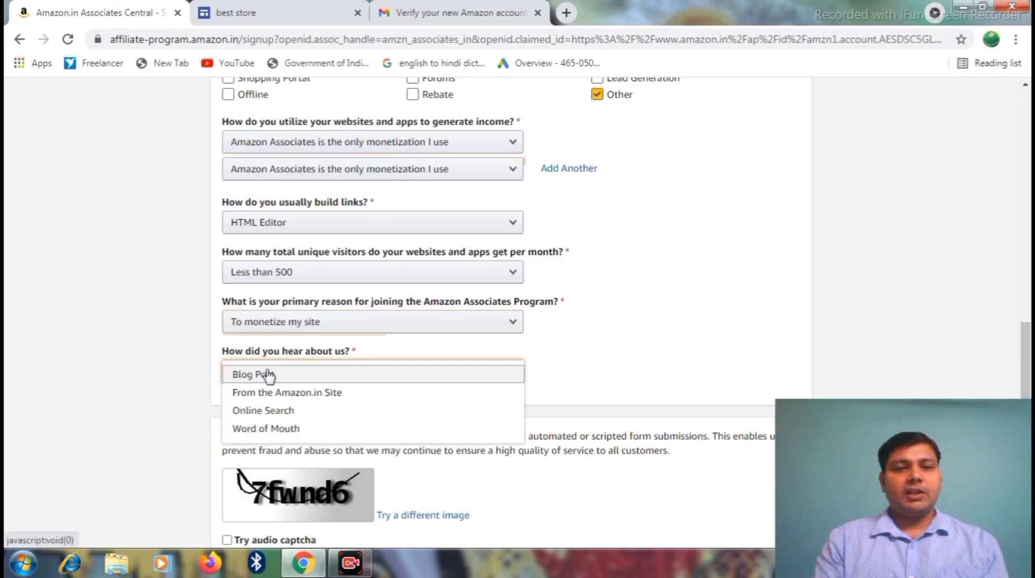
click(283, 412)
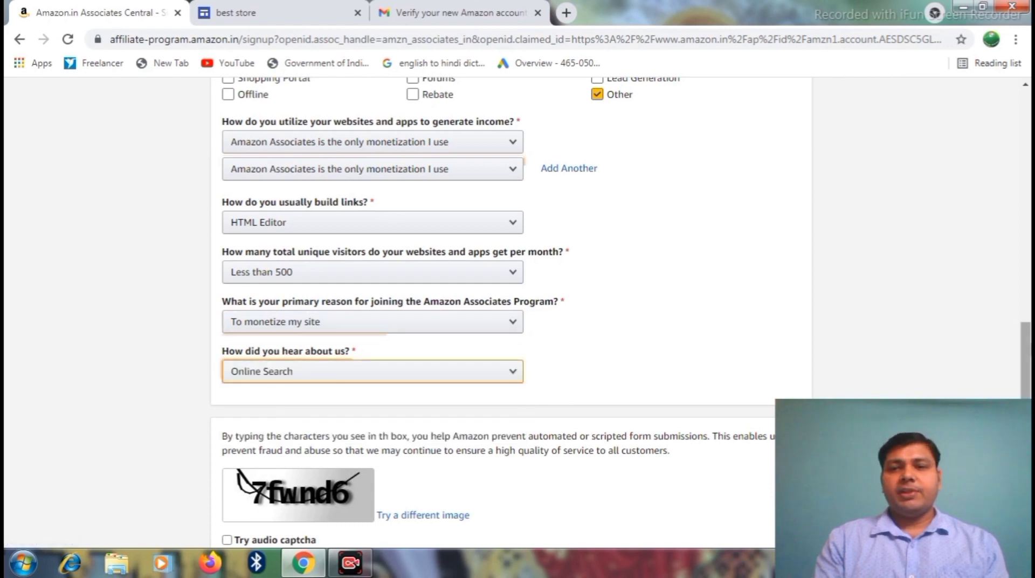
Enter the captcha characters shown in the verification image
drag(1027, 350, 1028, 403)
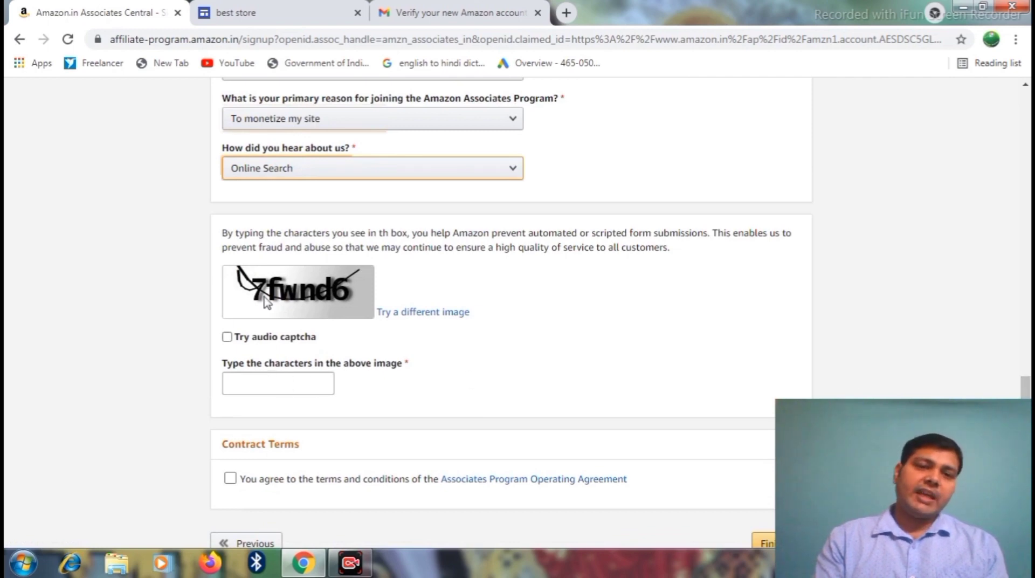
click(261, 377)
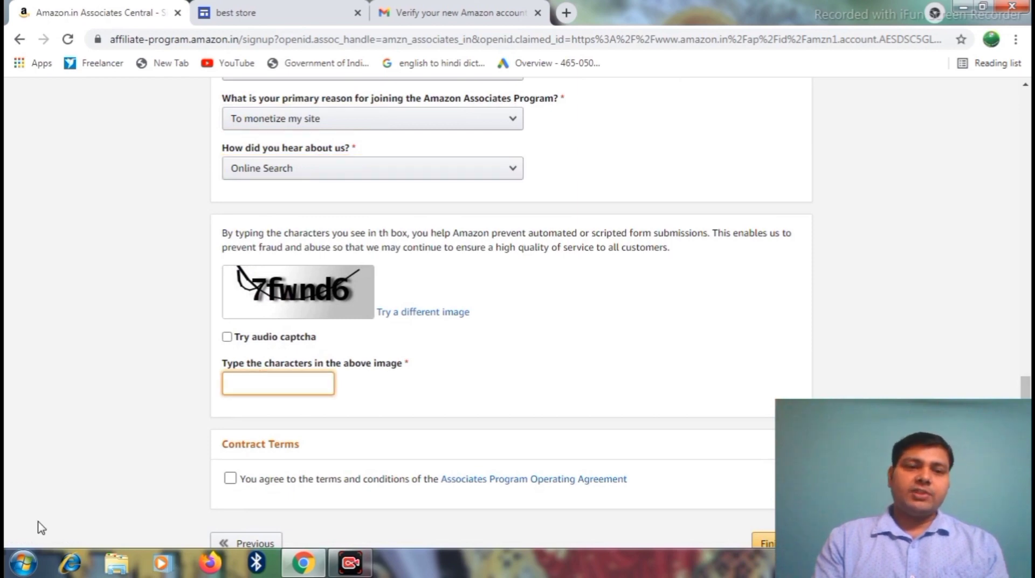
text(7fwnd6)
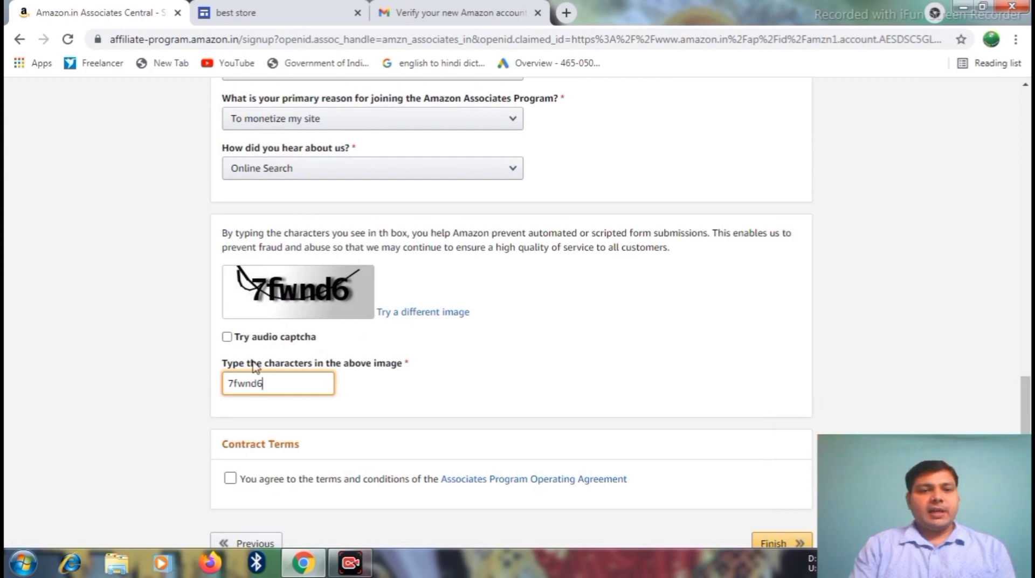
Agree to the Associates Program Operating Agreement and submit the finished application
drag(1025, 383, 1028, 426)
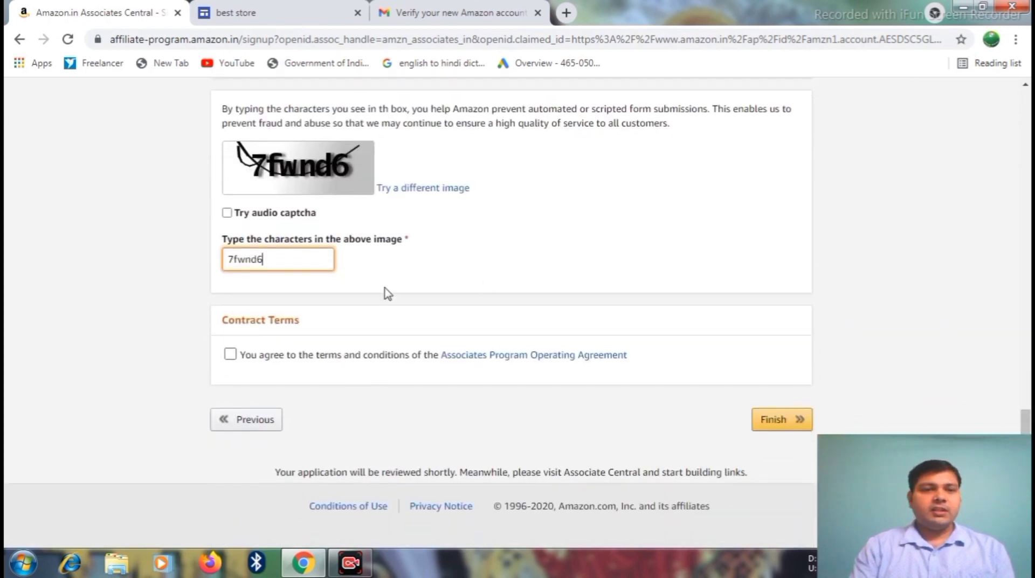
click(230, 354)
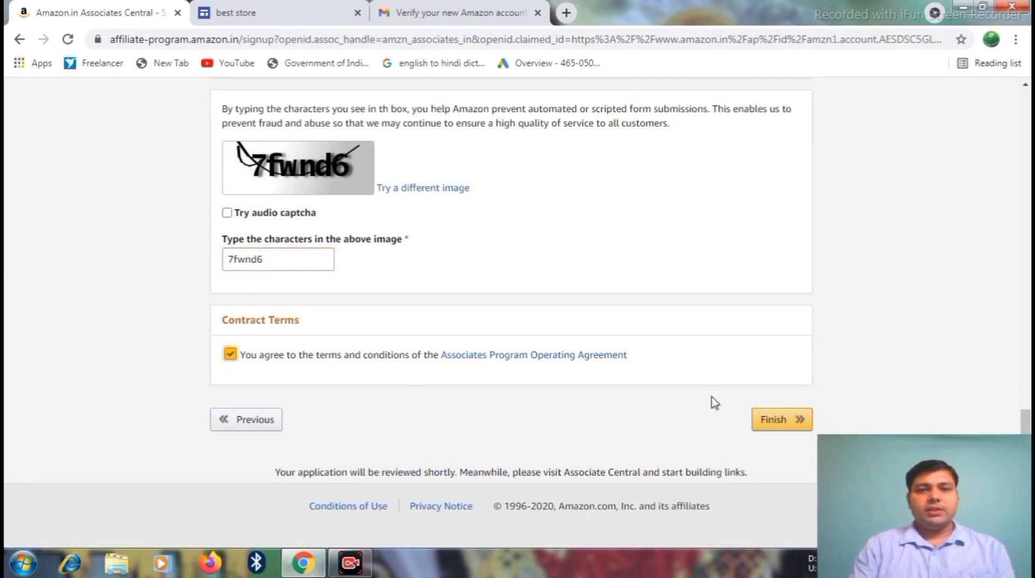
click(772, 432)
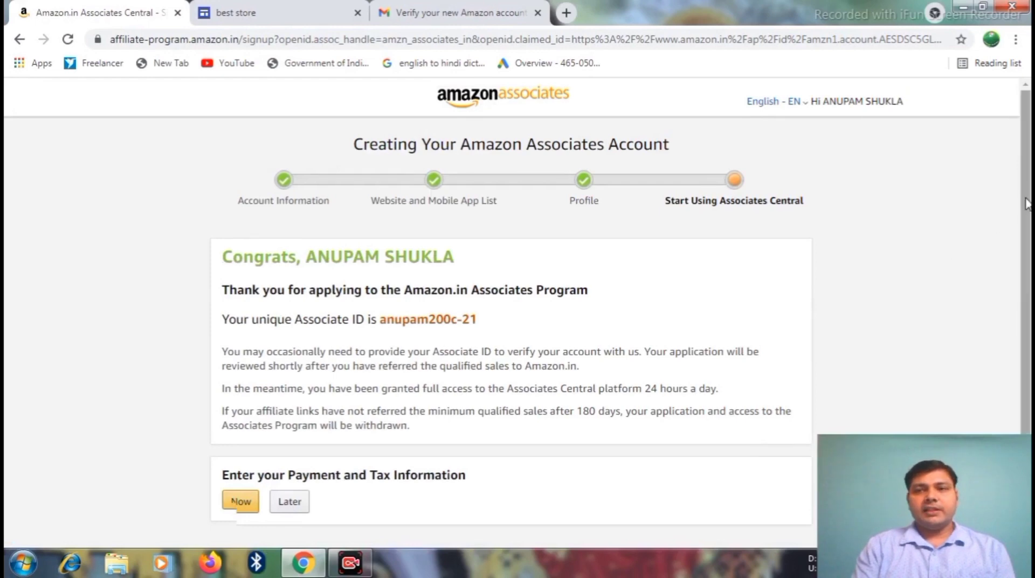
Review the application confirmation and choose to enter the payment and tax information now
scroll(1026, 204, down, 2)
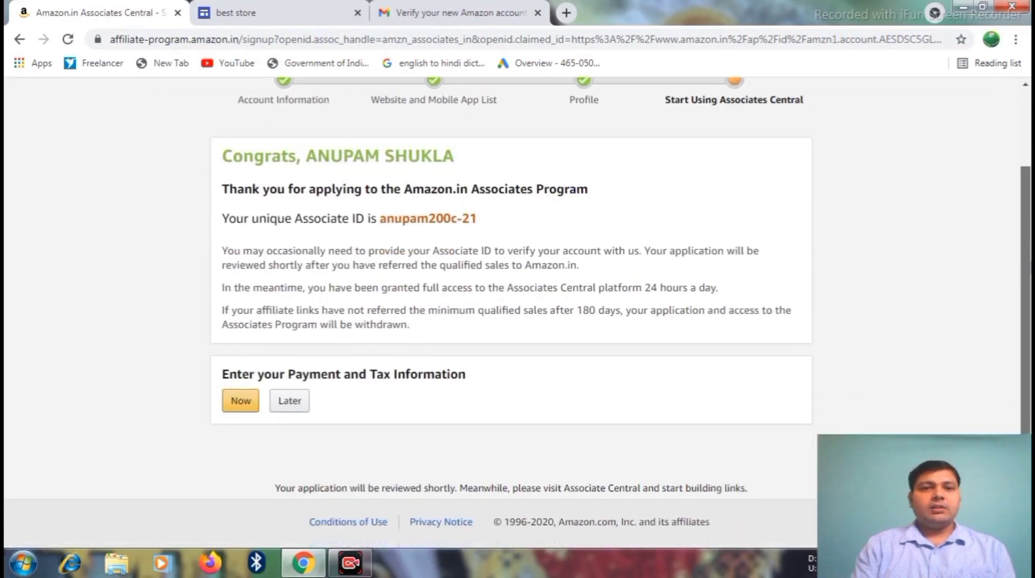
scroll(786, 216, up, 2)
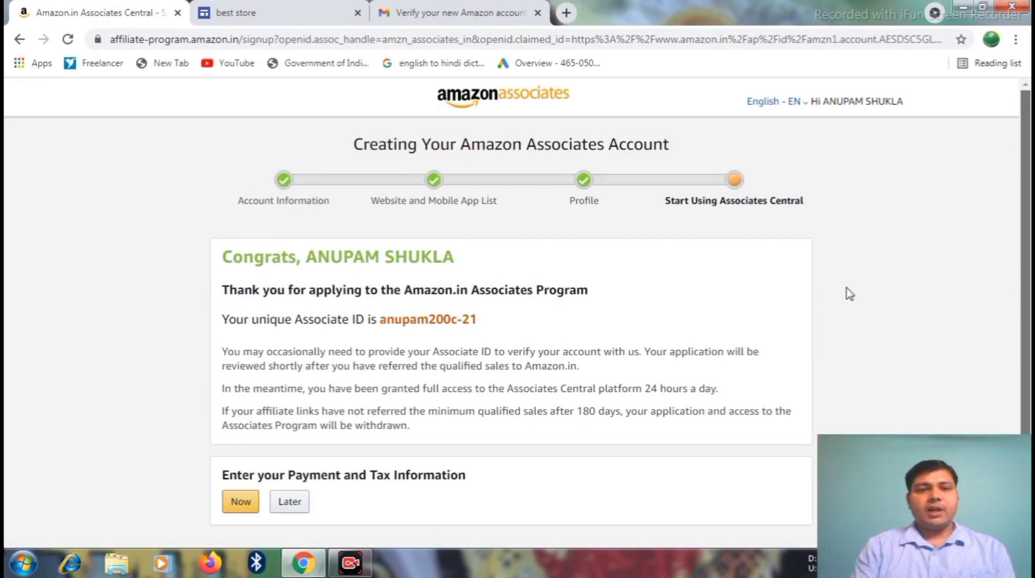
scroll(850, 294, down, 2)
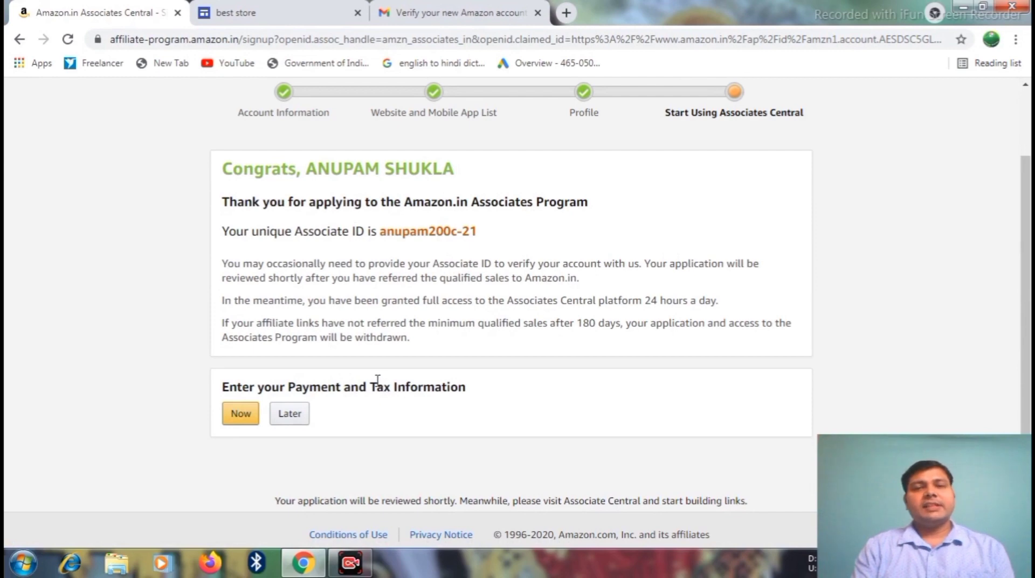
click(243, 415)
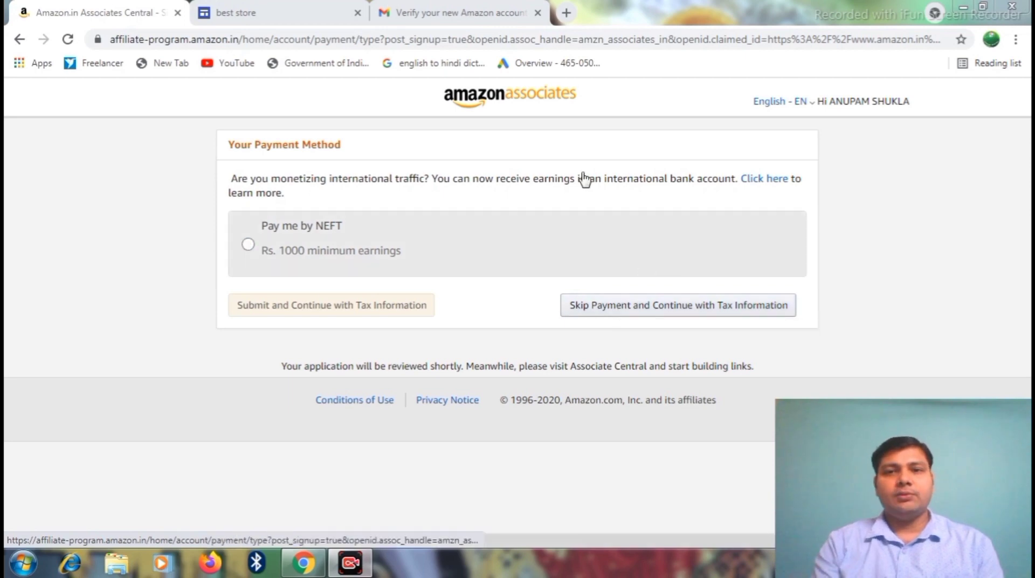
Leave the payment method page for the Associates Central home page and dismiss its welcome overlay
click(512, 100)
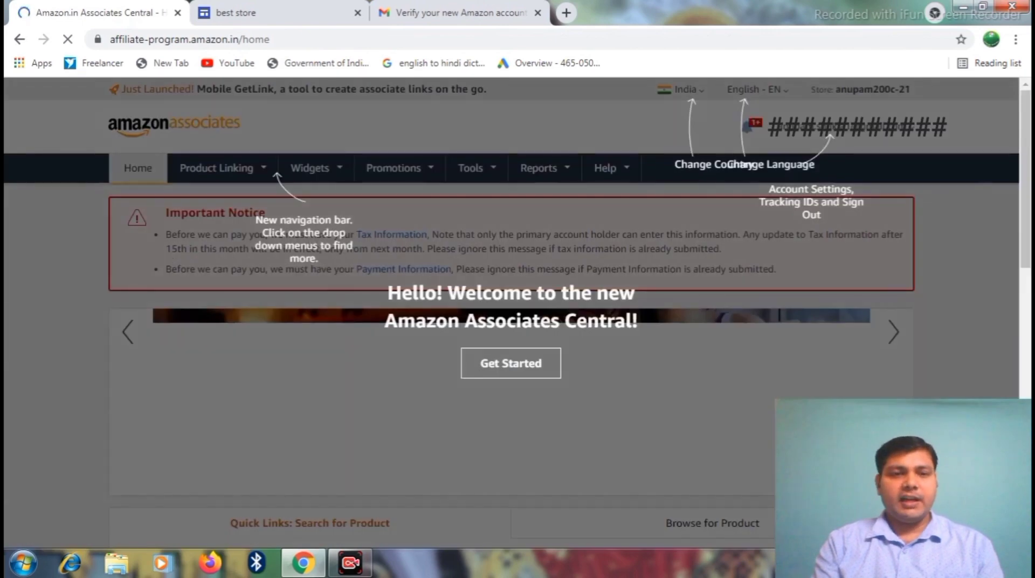
click(497, 363)
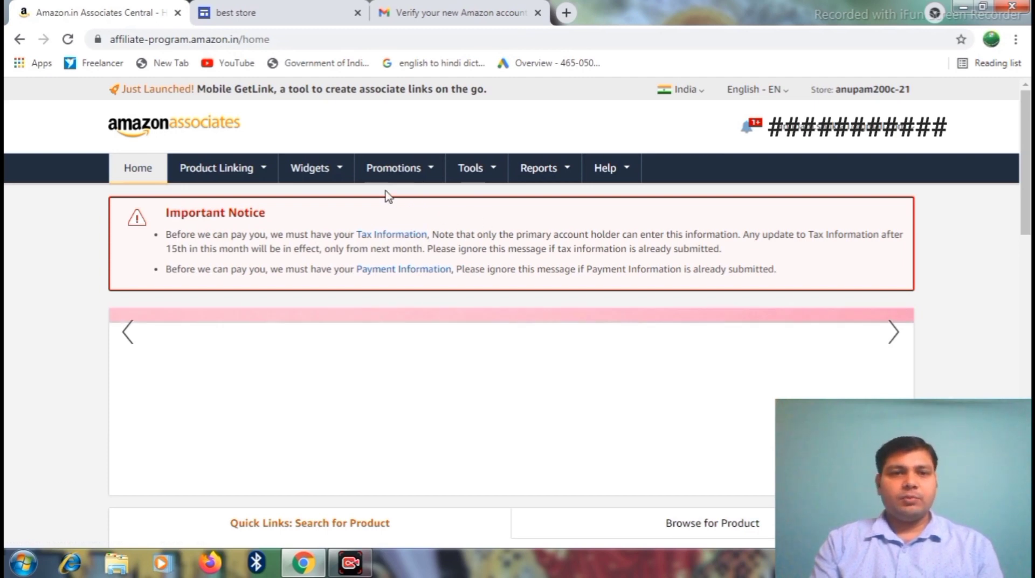
mouse_move(623, 179)
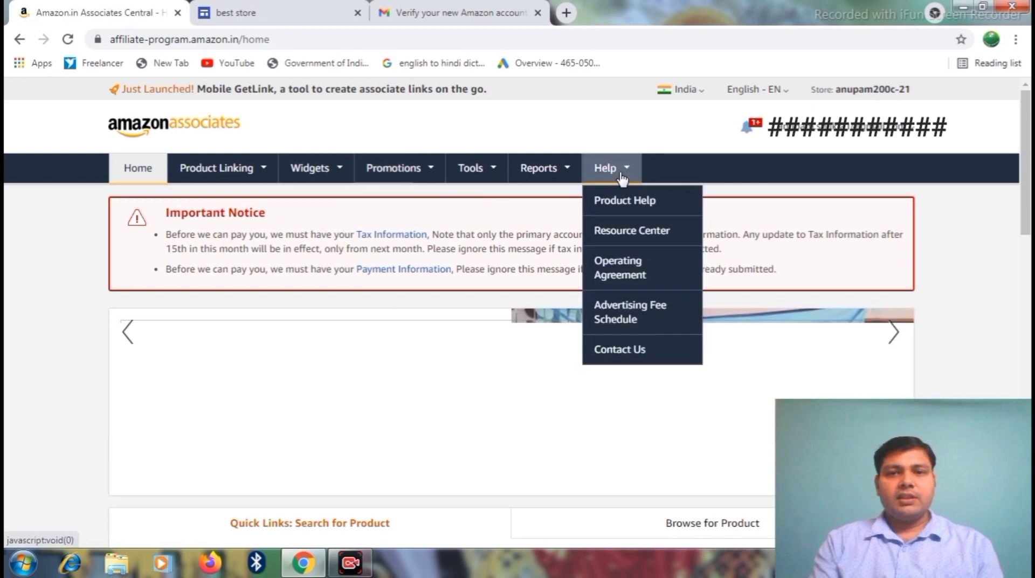
Open the Advertising Fee Schedule and review the fixed advertising rates for each product category
click(620, 305)
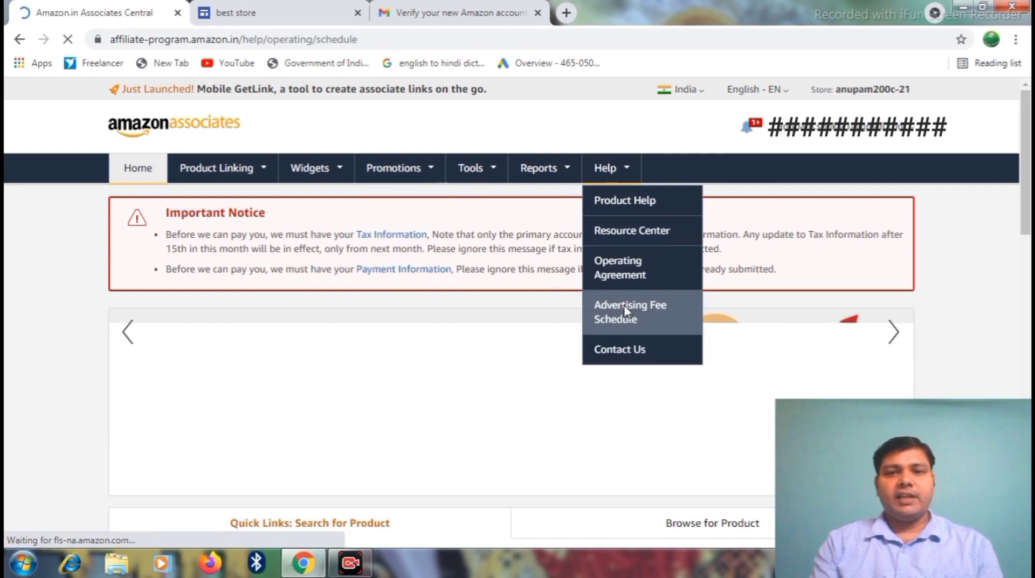
drag(1027, 151, 1029, 266)
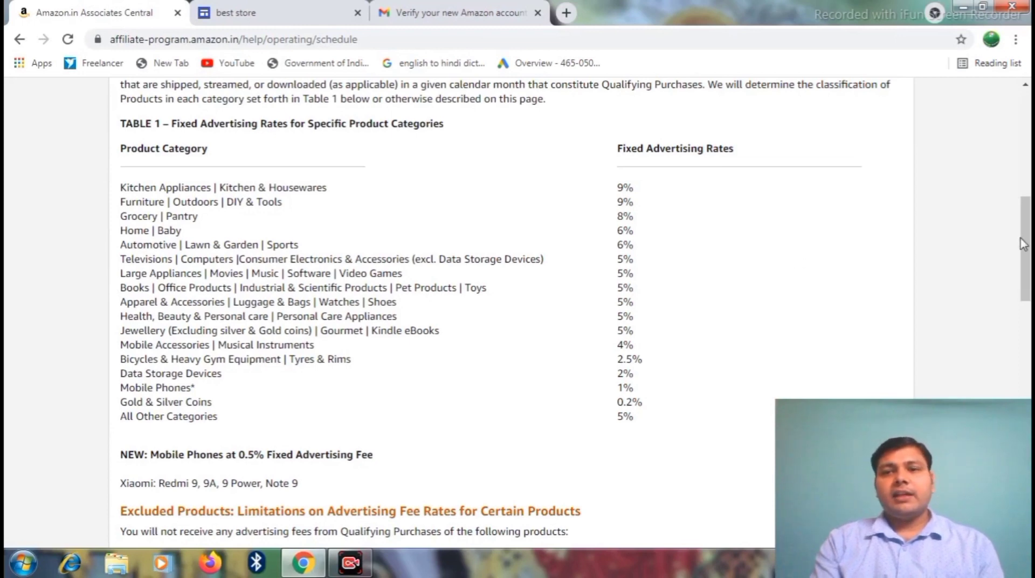
scroll(1023, 227, up, 1)
scroll(1023, 227, up, 3)
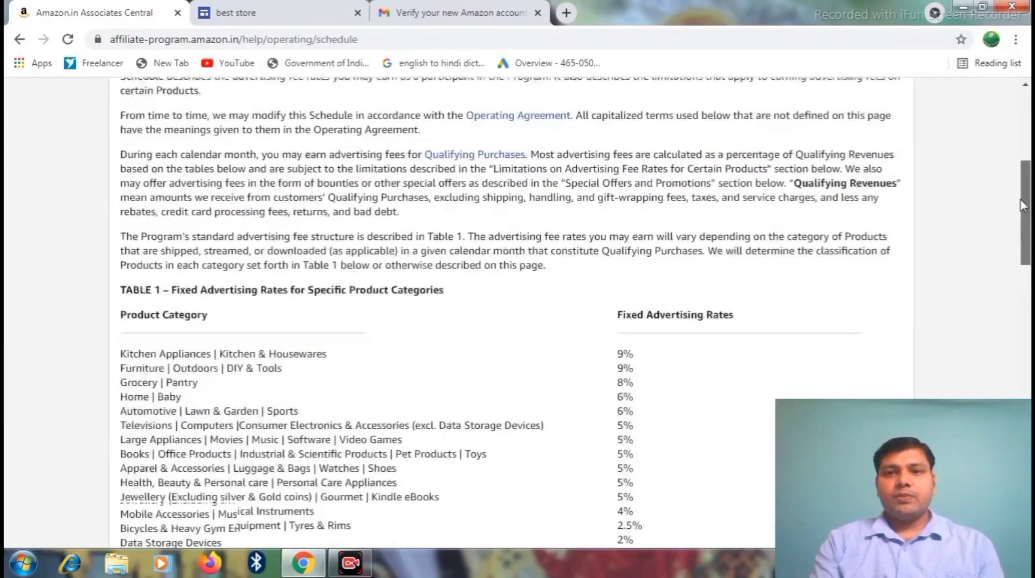
drag(1023, 200, 1023, 190)
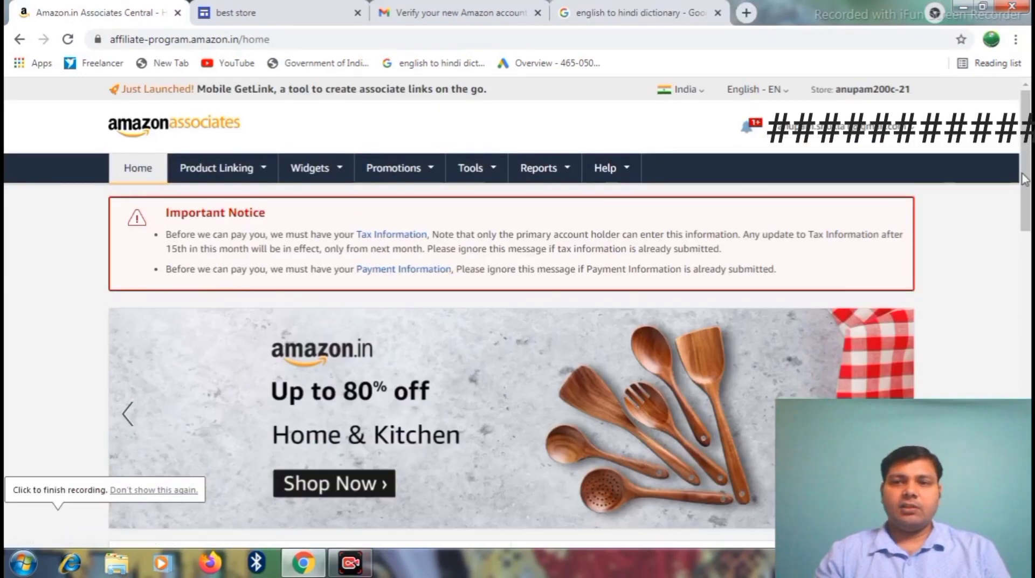
Review the Earnings Overview chart and the Summary for This Month on the Associates Central home page
scroll(1024, 179, down, 7)
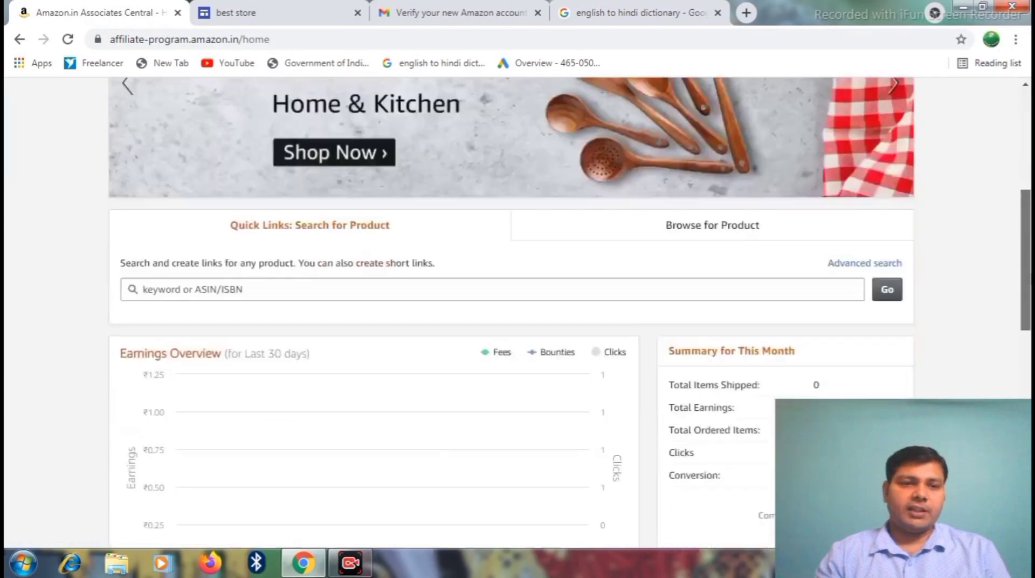
scroll(570, 308, down, 2)
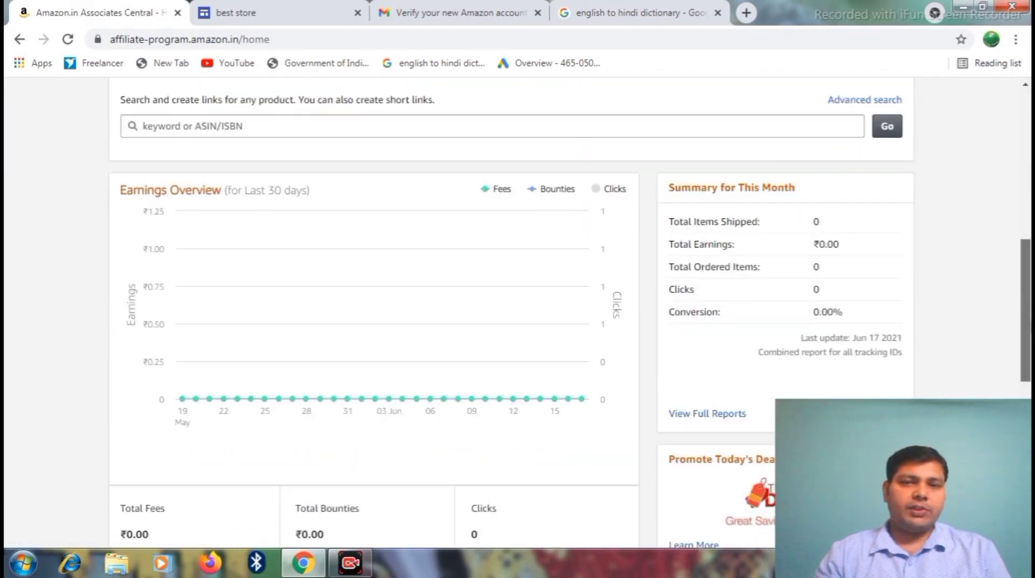
scroll(570, 316, down, 1)
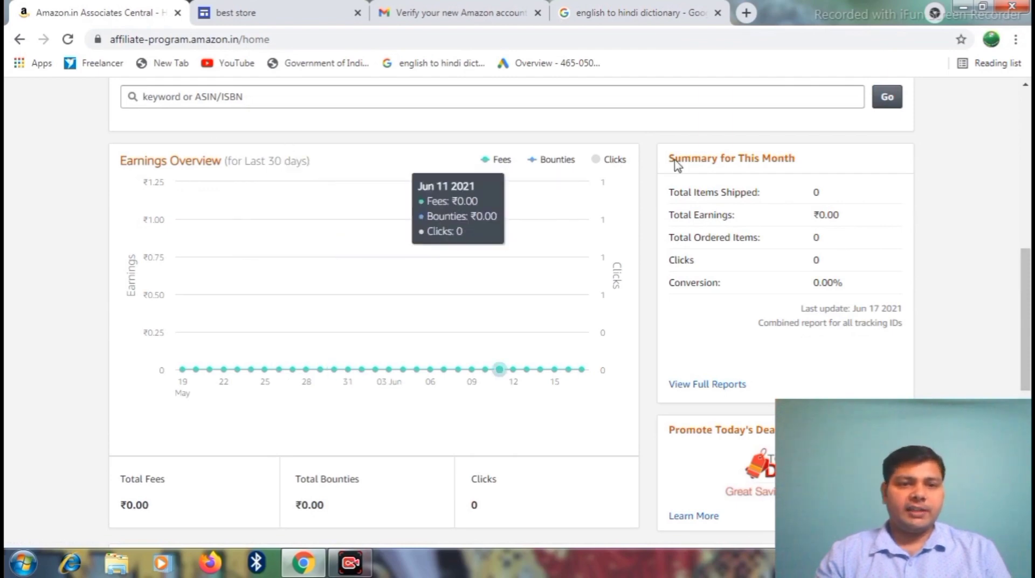
Browse through the products in the Recommended for You carousel on the home page
drag(1026, 282, 1028, 380)
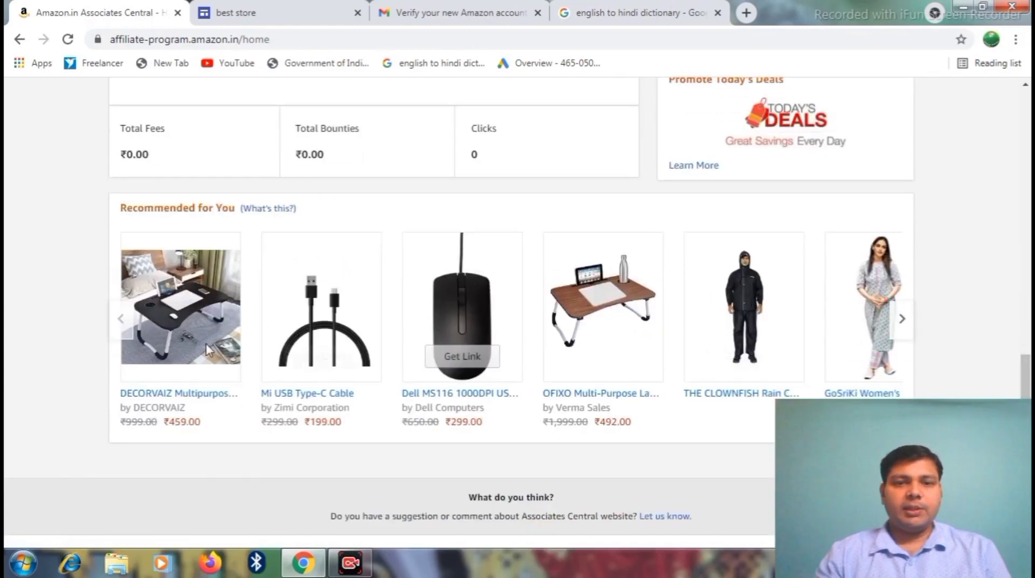
click(901, 322)
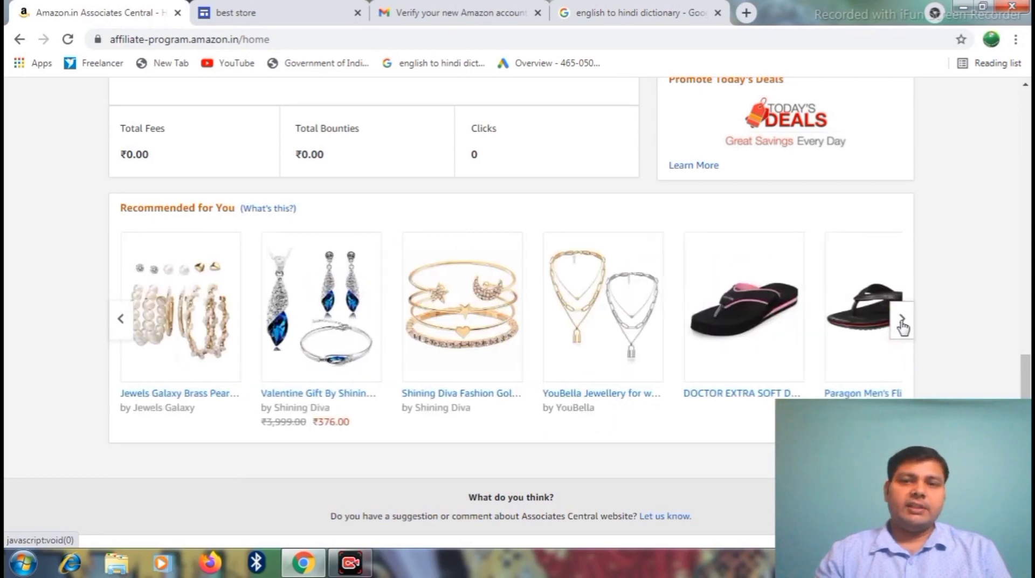
click(902, 323)
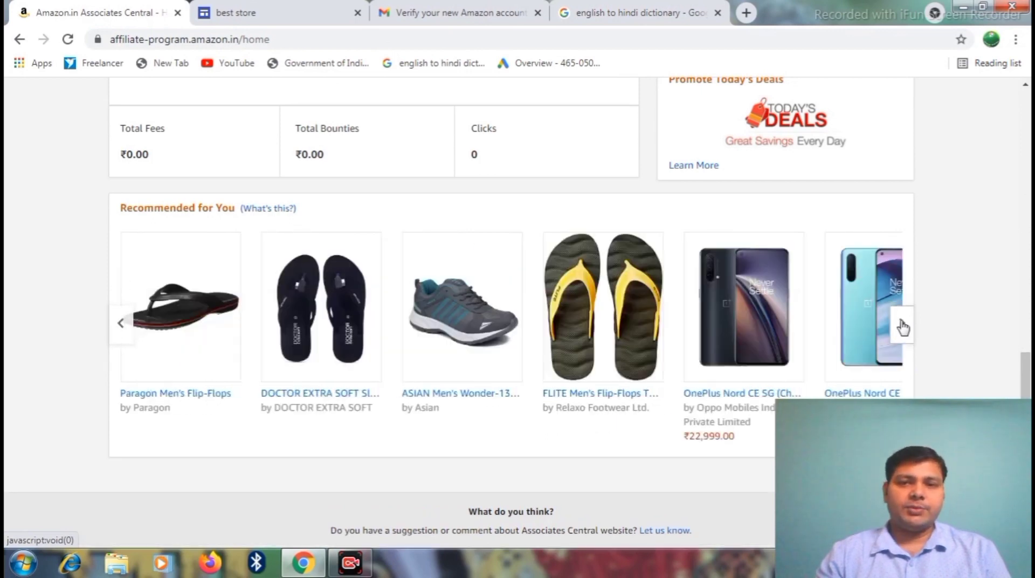
click(902, 325)
click(902, 325)
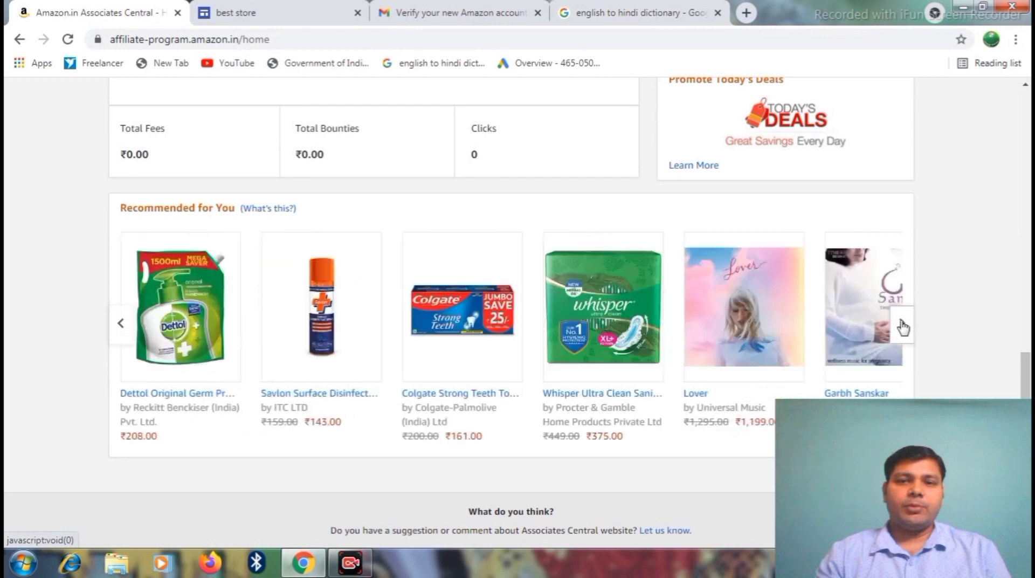
click(902, 325)
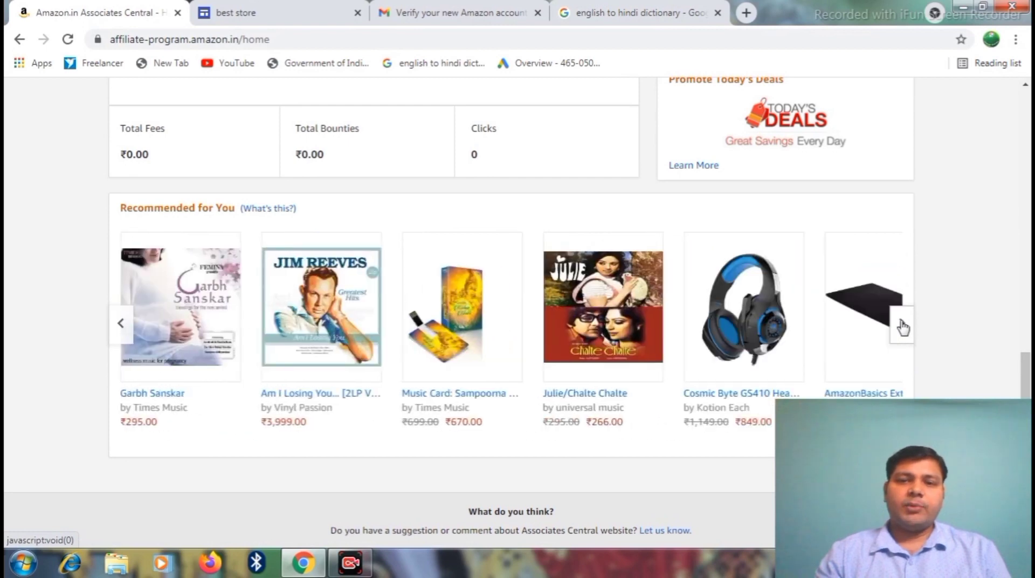
click(902, 325)
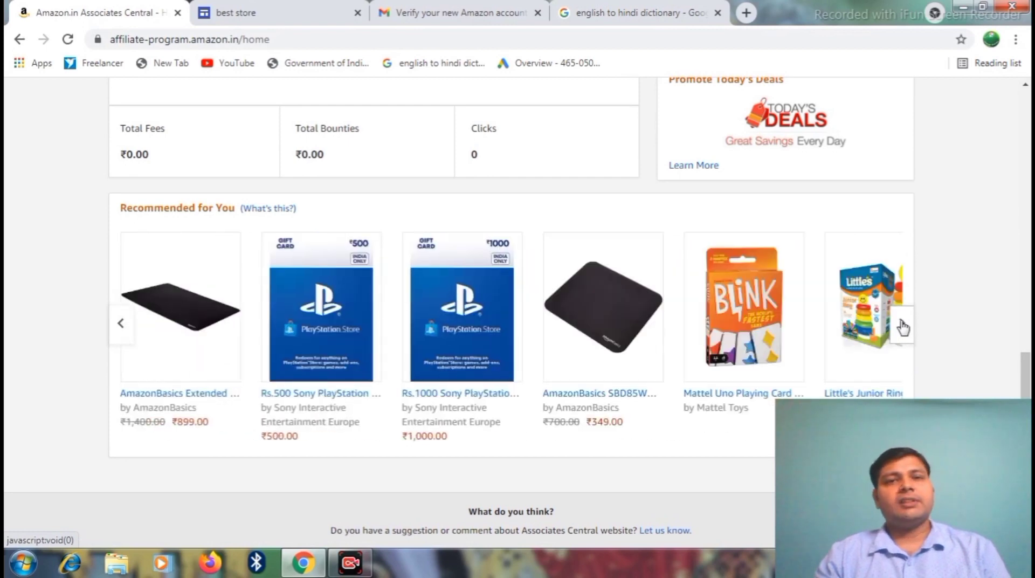
click(902, 326)
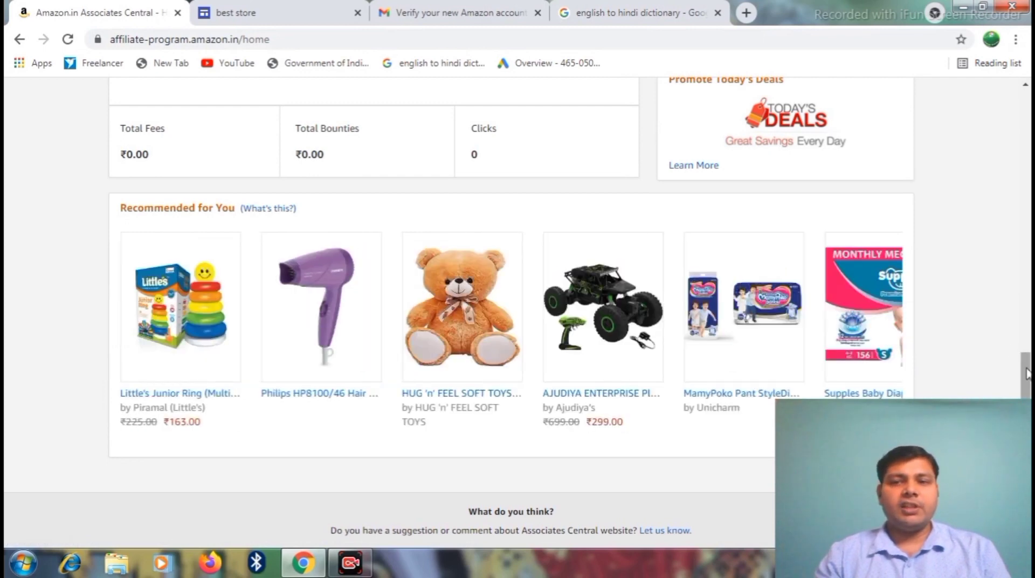
Open the Search widget category and choose to add the Search widget to the web page
drag(1026, 372, 1028, 97)
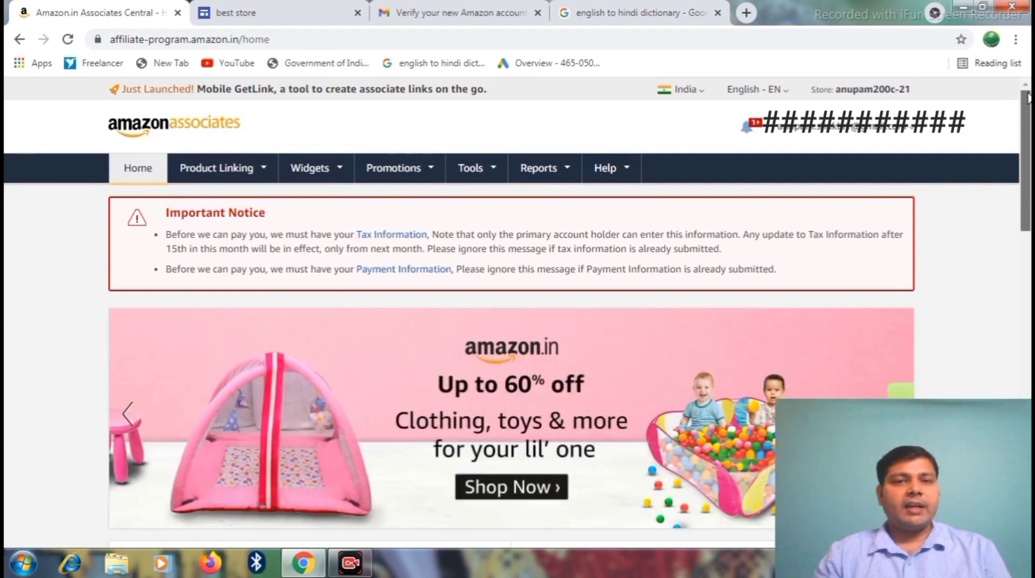
scroll(996, 153, down, 10)
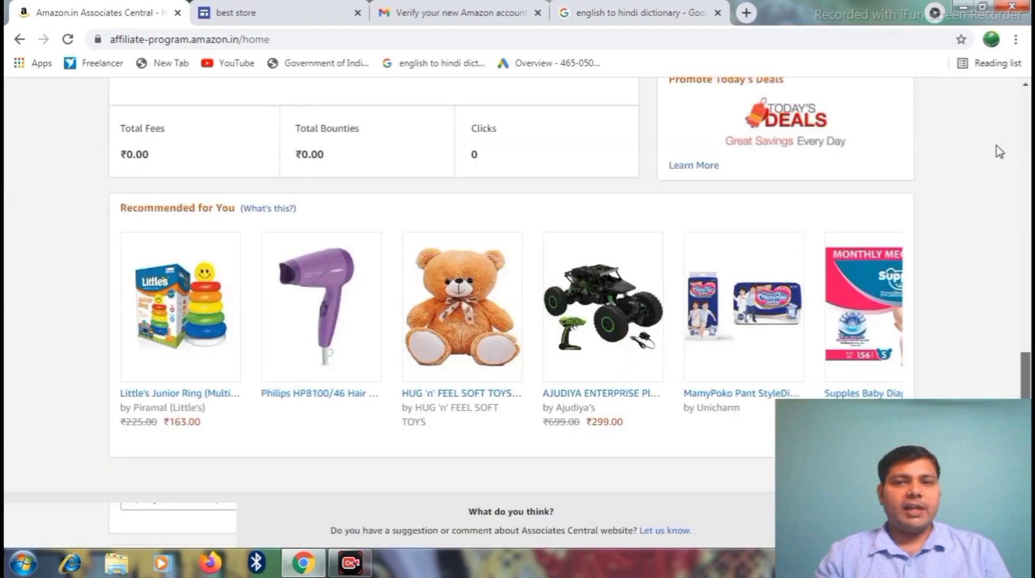
scroll(995, 103, up, 10)
scroll(996, 103, up, 1)
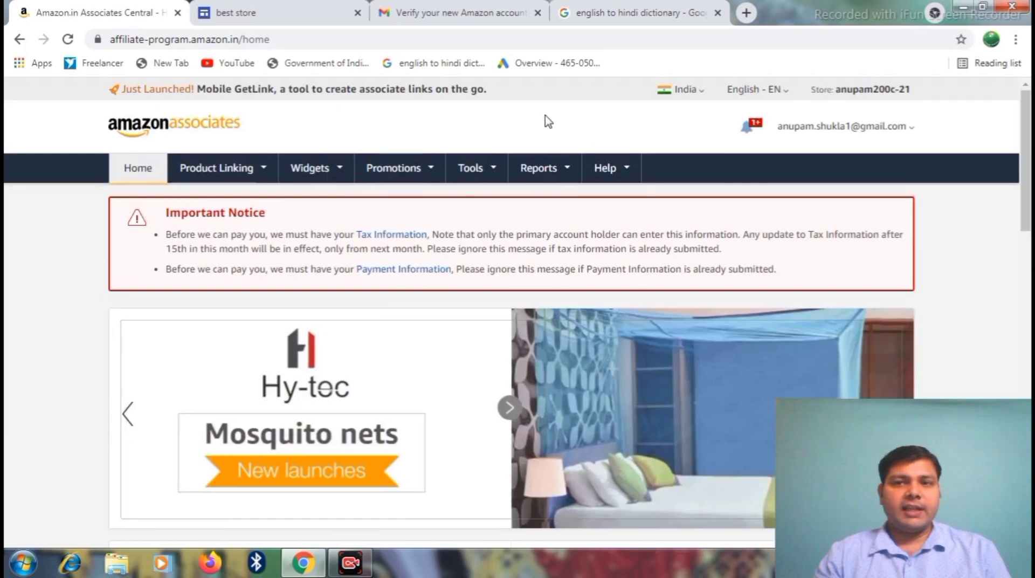
mouse_move(322, 174)
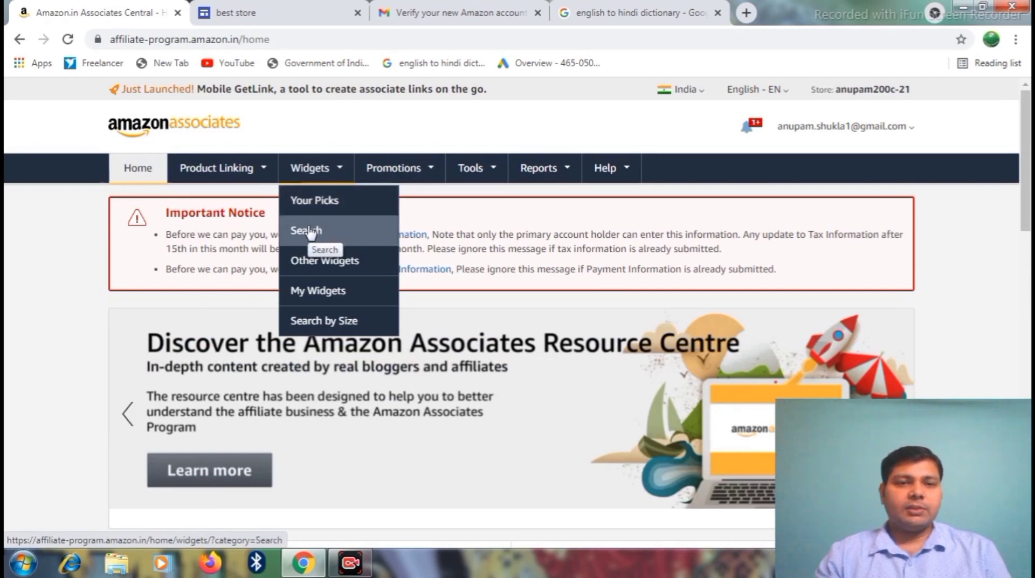
click(310, 232)
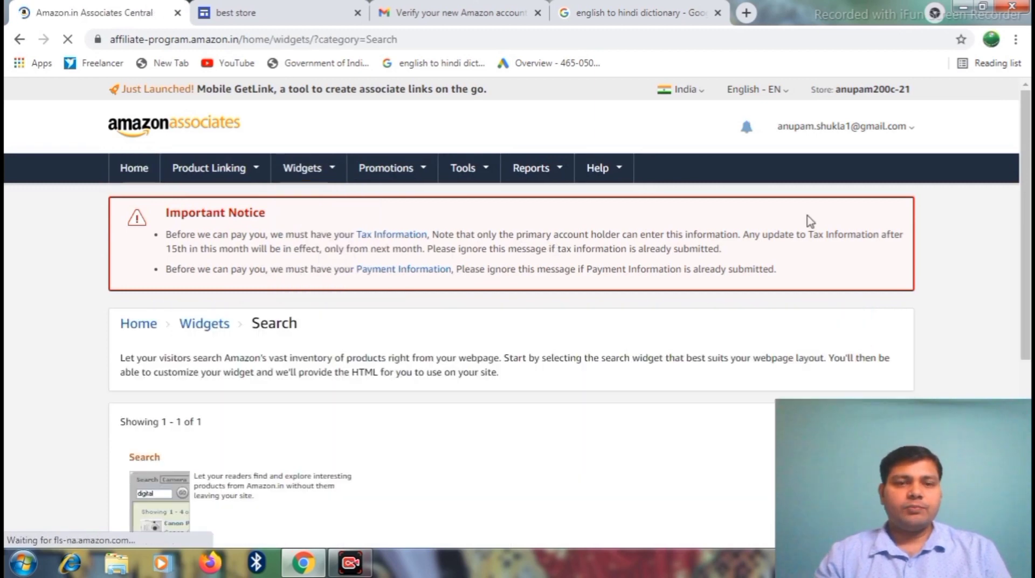
scroll(549, 246, down, 2)
scroll(965, 292, down, 2)
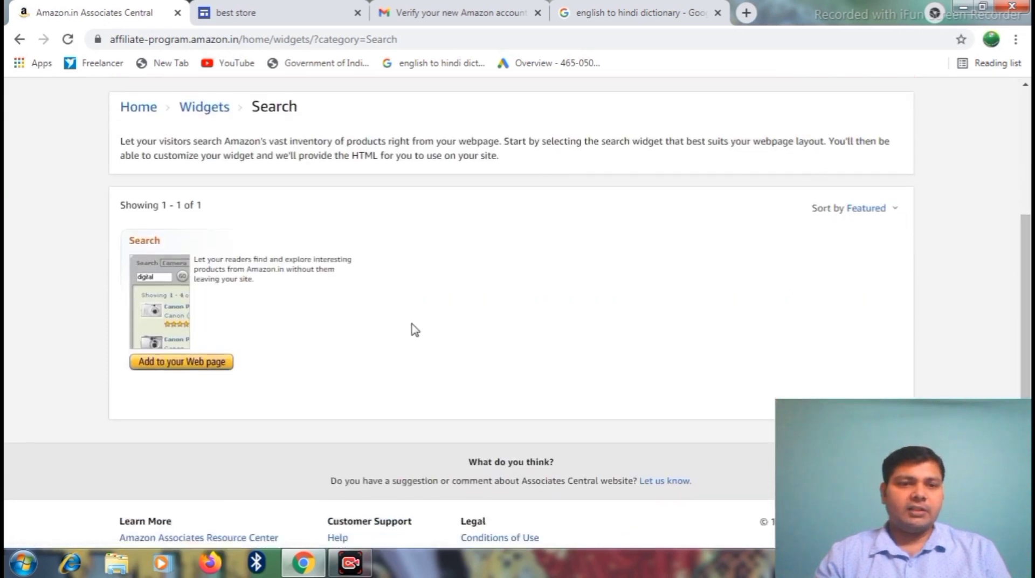
click(188, 368)
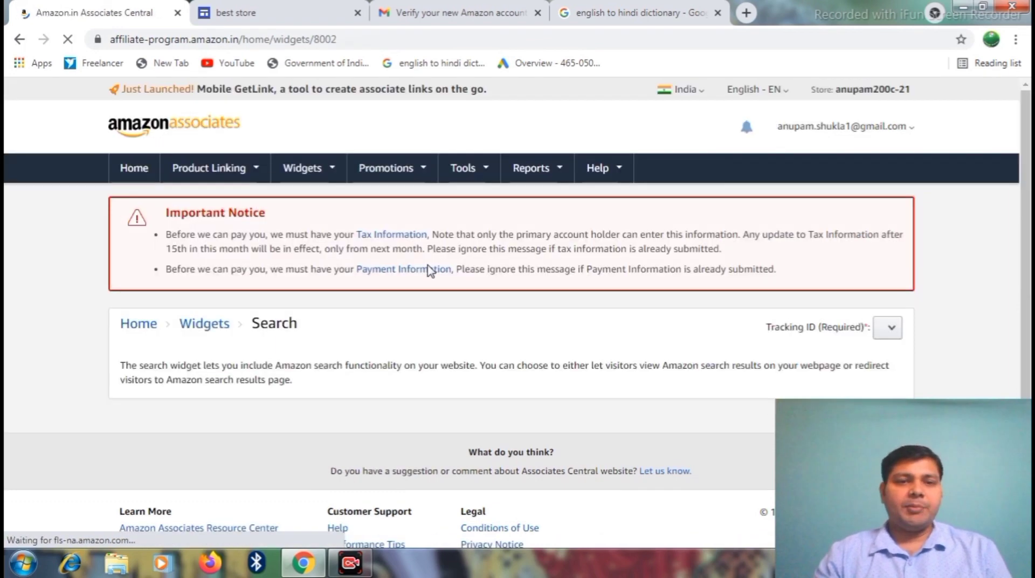
Set the search widget's ad size to 160X600 and check its desktop preview
scroll(518, 313, down, 1)
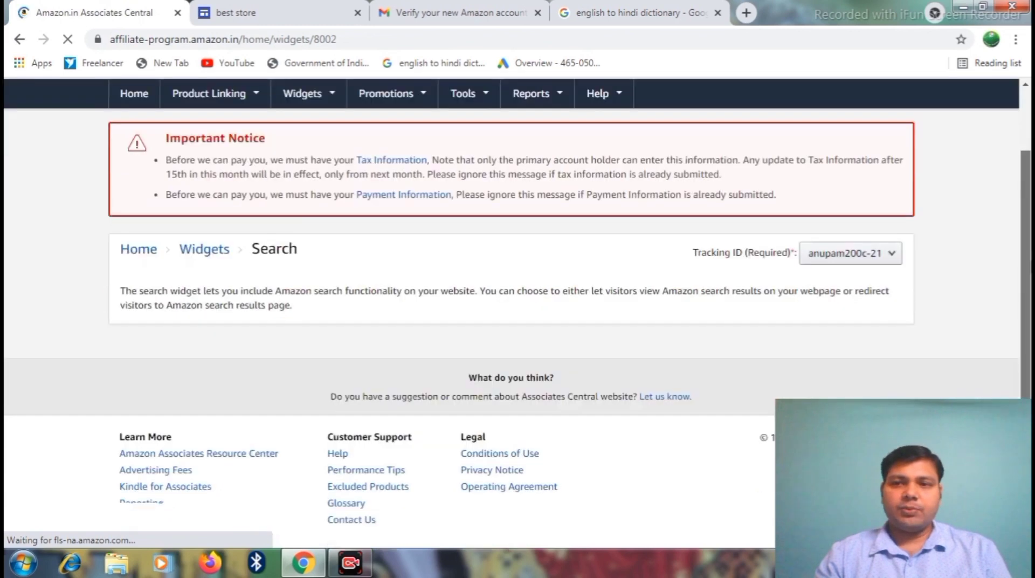
scroll(518, 313, down, 2)
scroll(517, 313, down, 1)
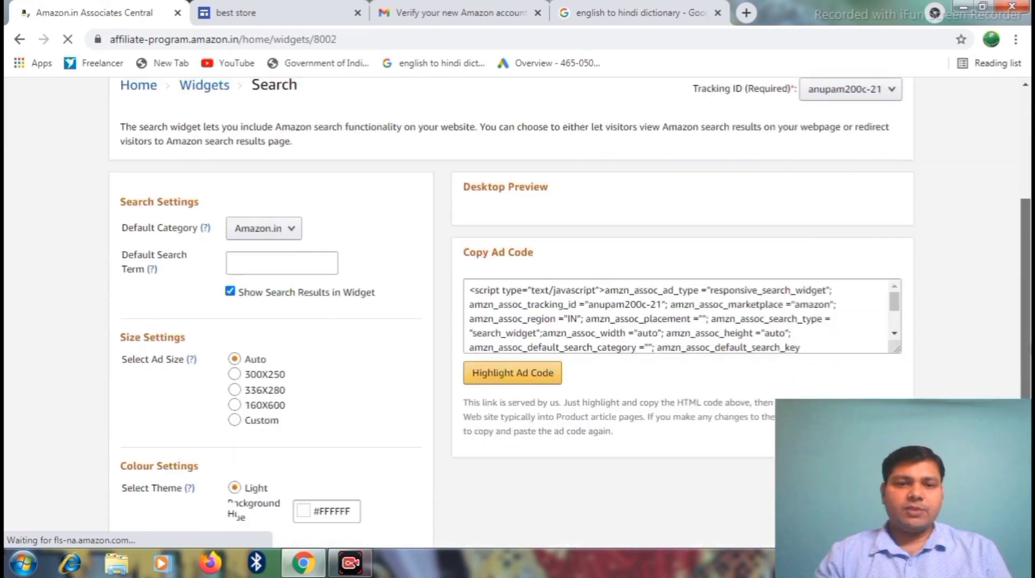
scroll(518, 313, down, 1)
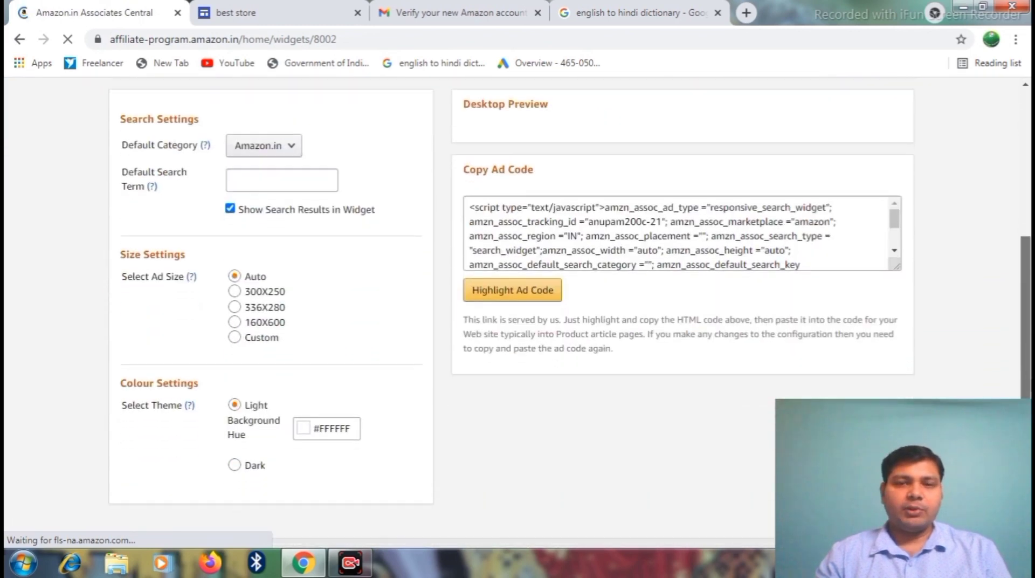
scroll(755, 345, up, 2)
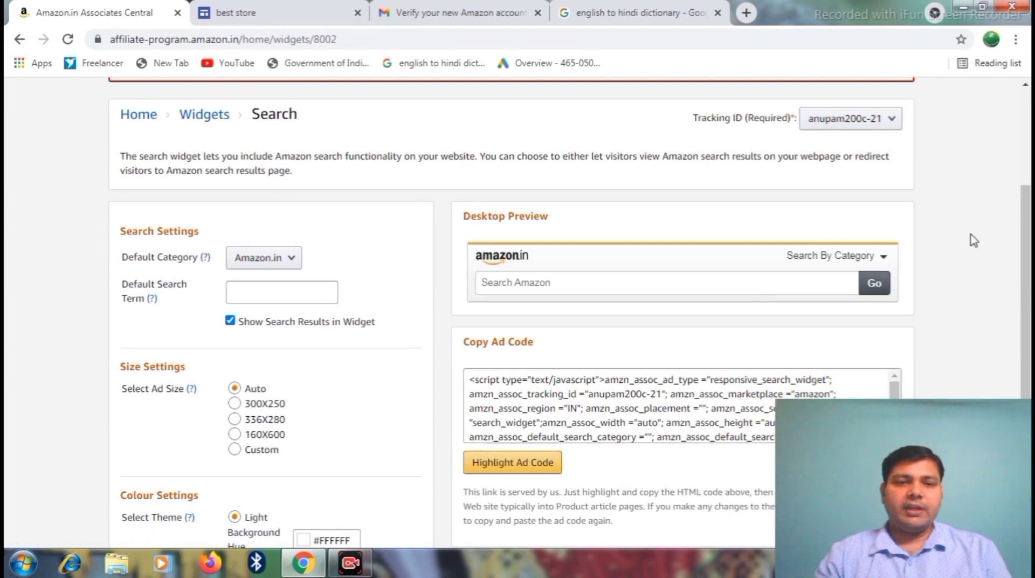
scroll(1028, 240, down, 3)
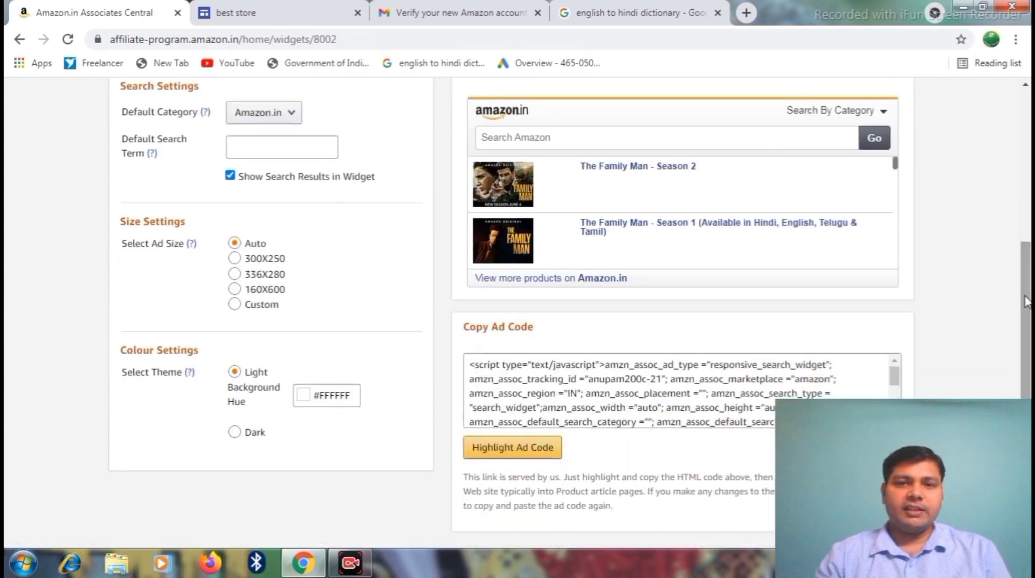
click(234, 290)
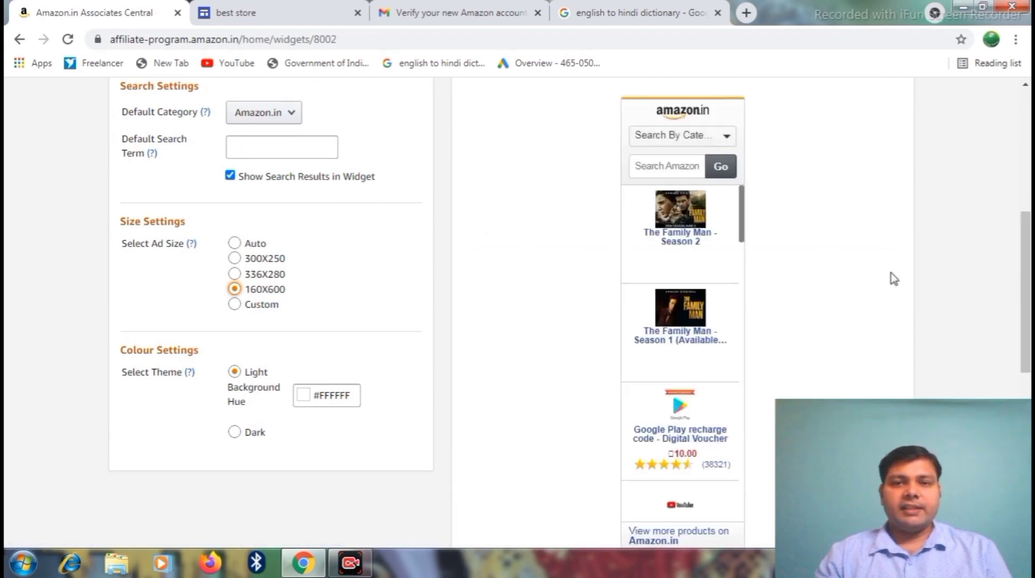
scroll(1024, 268, down, 3)
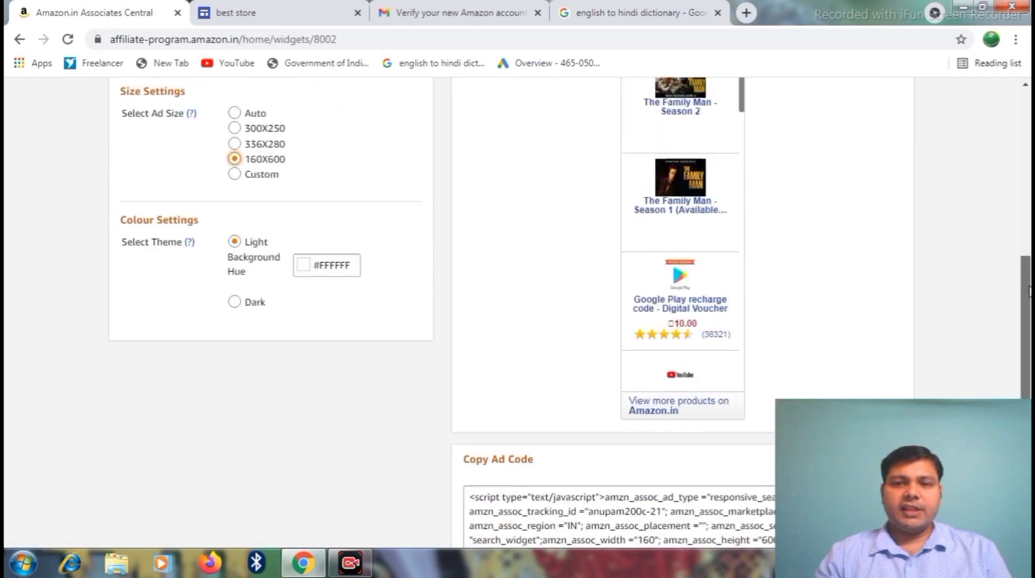
scroll(1027, 268, up, 3)
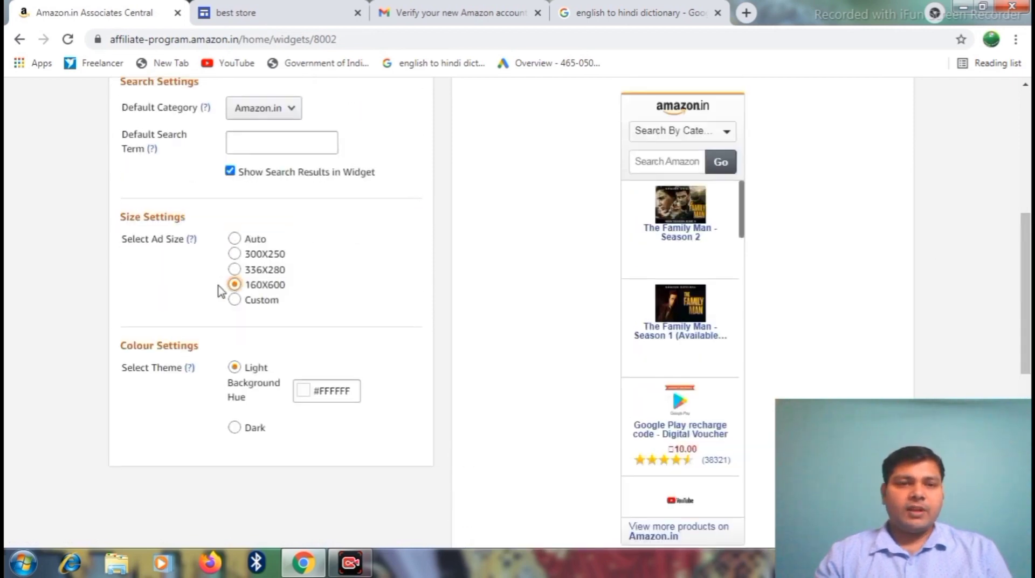
Set the search widget's light theme background hue to red #DE1B1B and check the preview
click(308, 392)
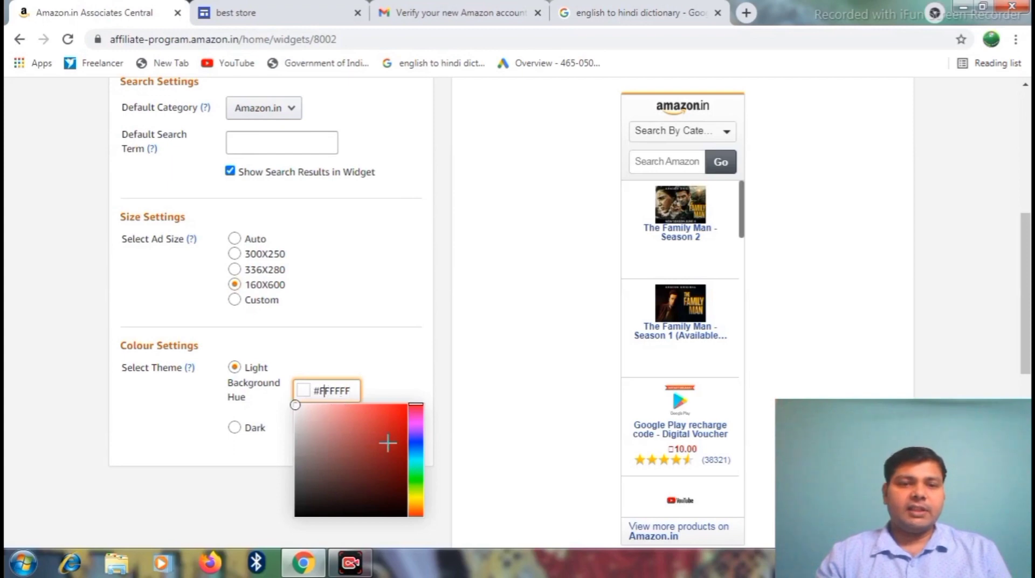
mouse_move(296, 408)
mouse_down()
mouse_move(447, 437)
mouse_move(394, 418)
mouse_up()
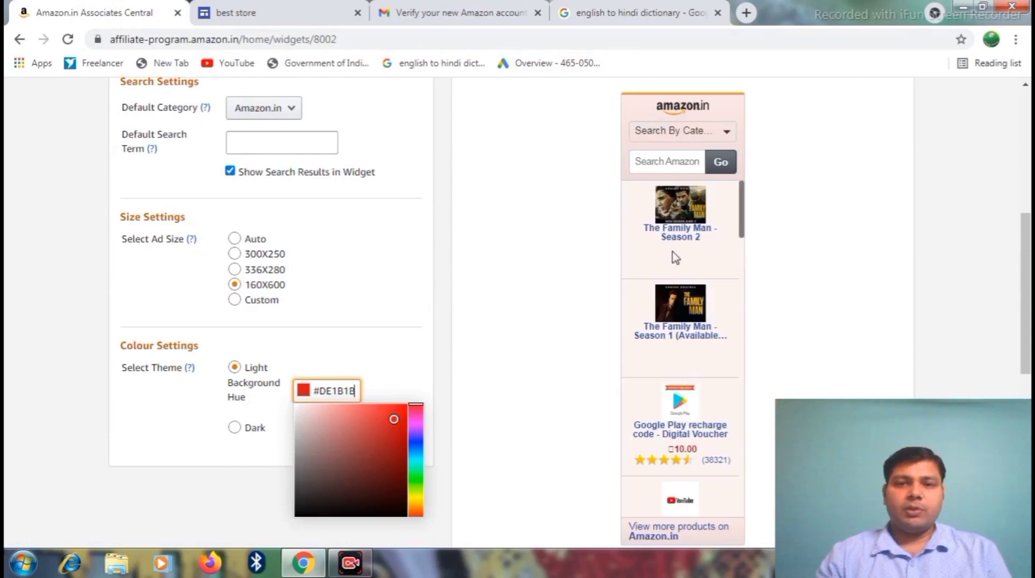
click(545, 358)
scroll(545, 358, down, 2)
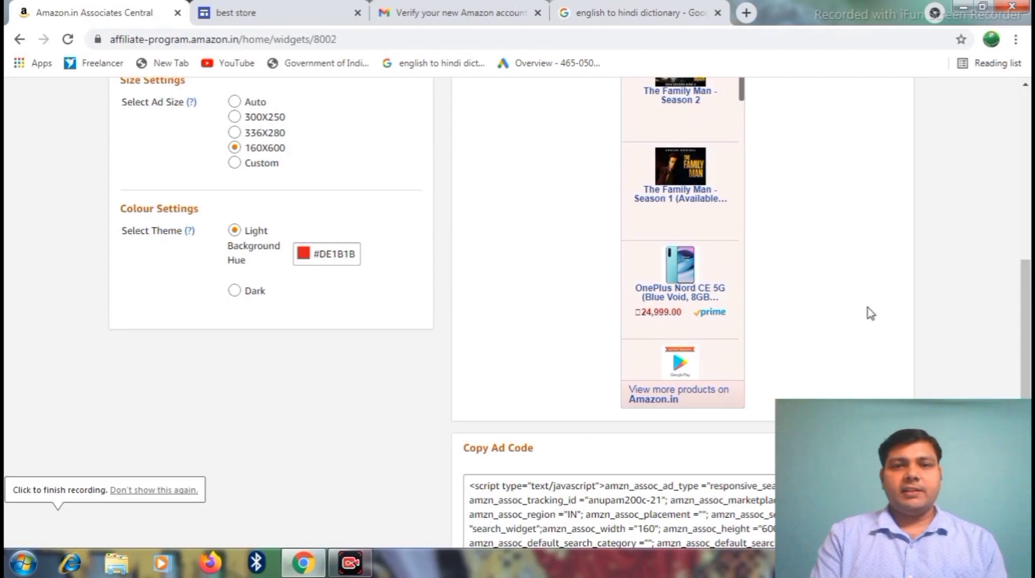
scroll(1026, 297, up, 2)
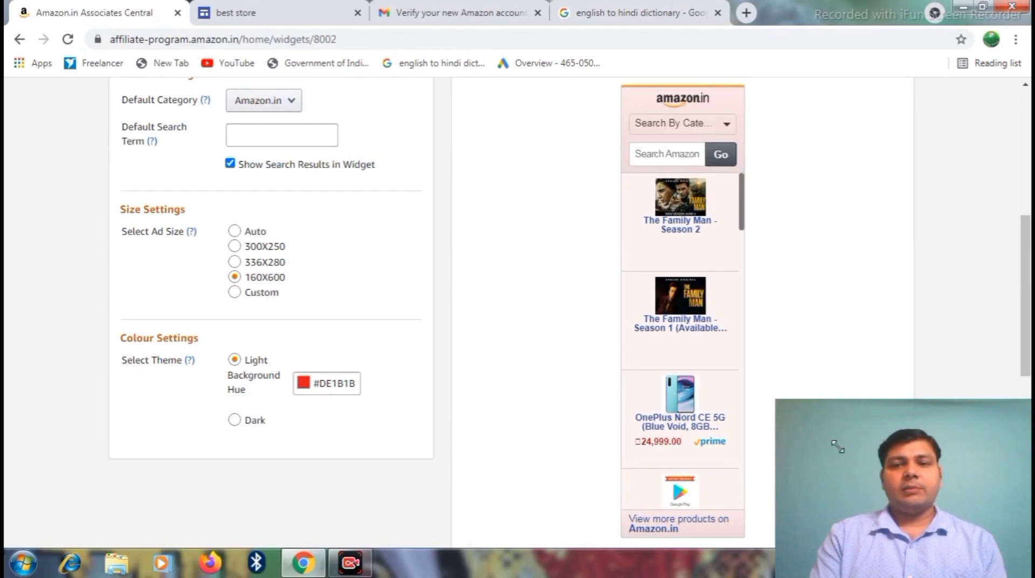
drag(837, 446, 837, 445)
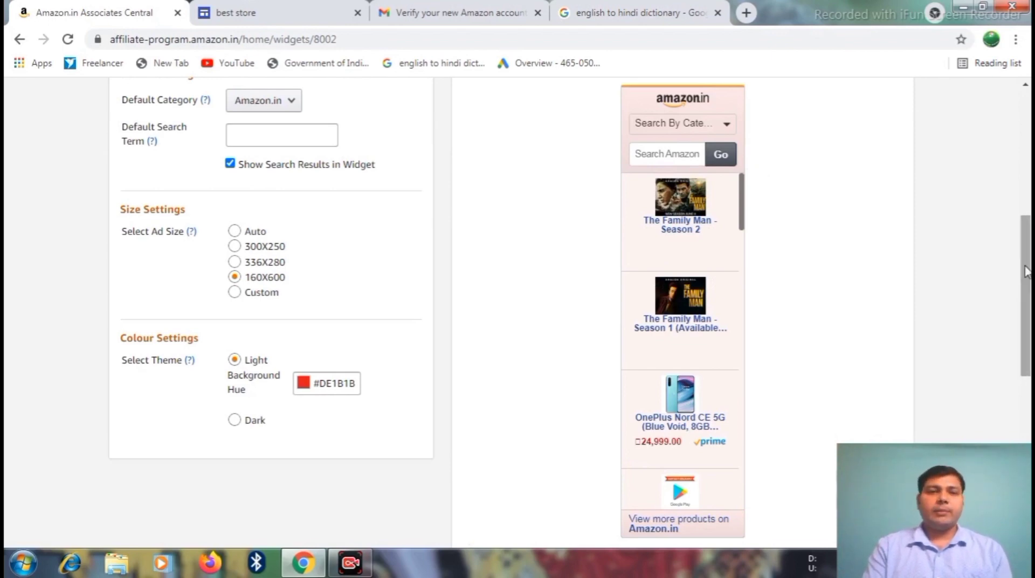
scroll(1026, 271, up, 1)
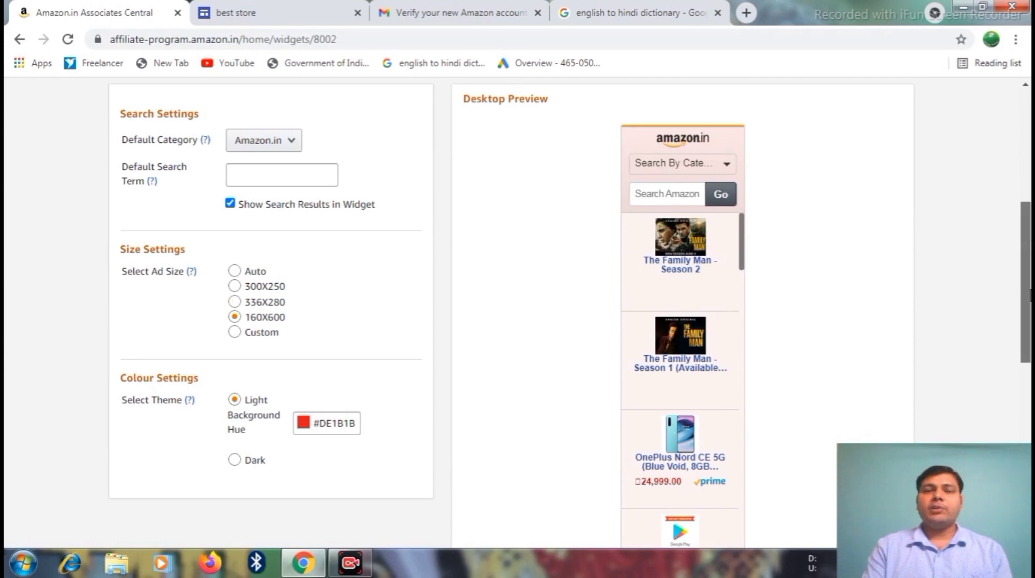
Highlight the search widget's full ad code in the Copy Ad Code section and copy it
drag(1029, 246, 1029, 297)
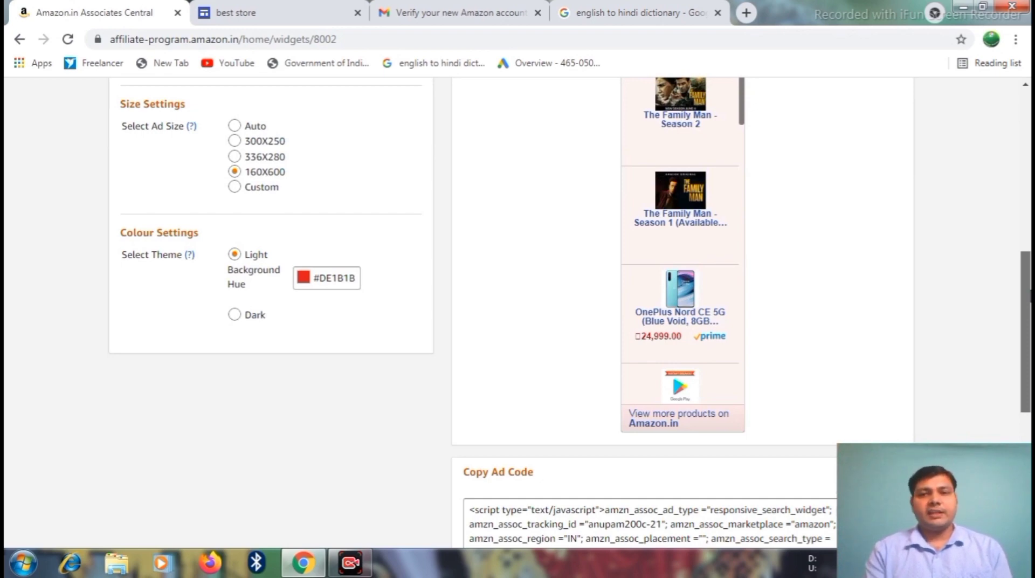
drag(1030, 297, 1029, 366)
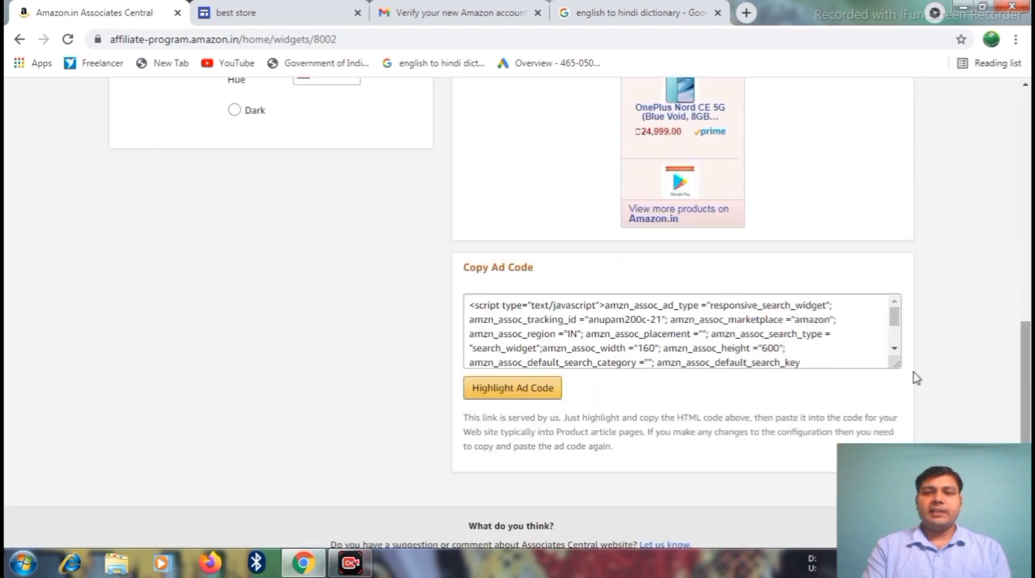
click(526, 391)
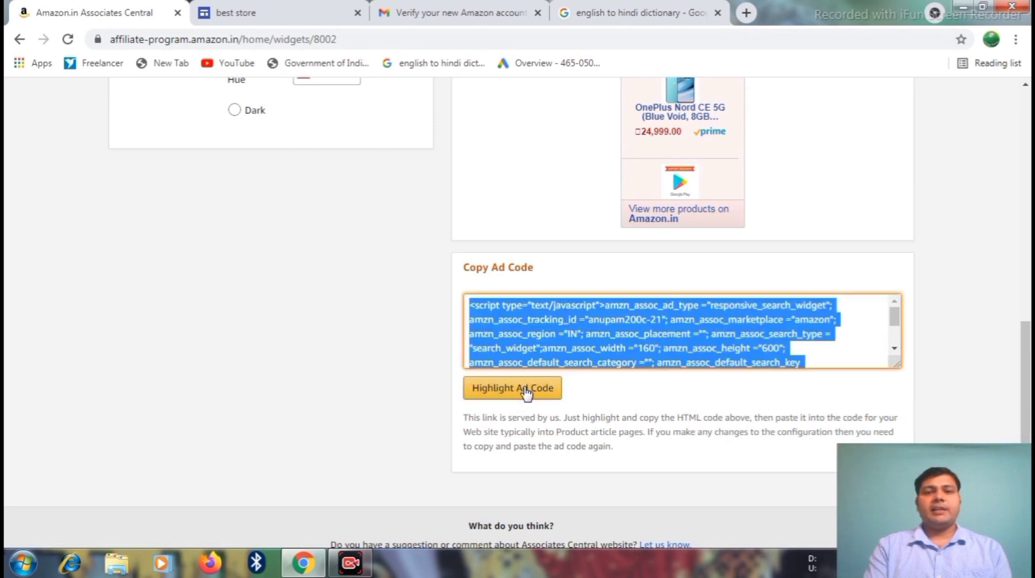
right_click(515, 331)
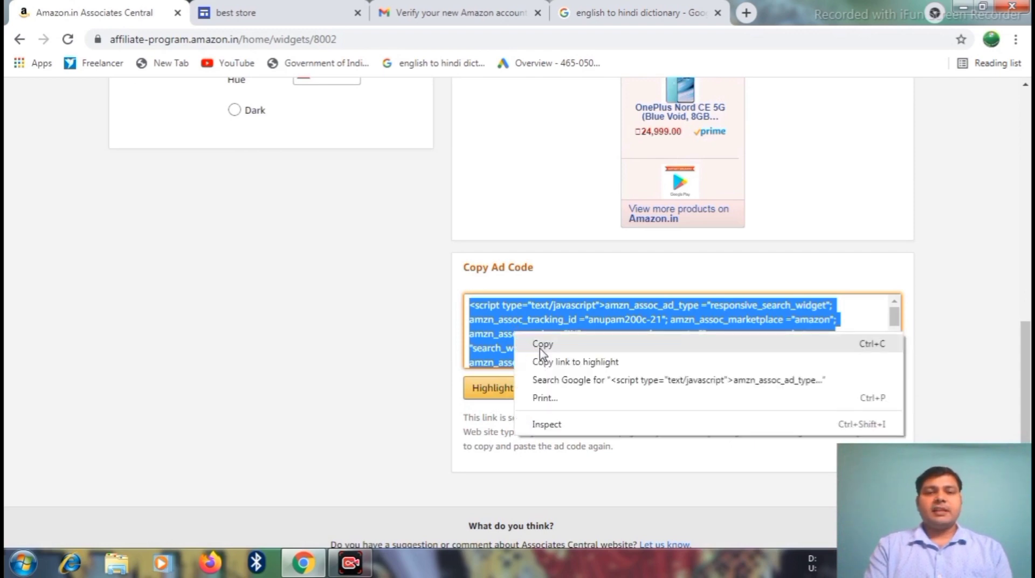
click(541, 348)
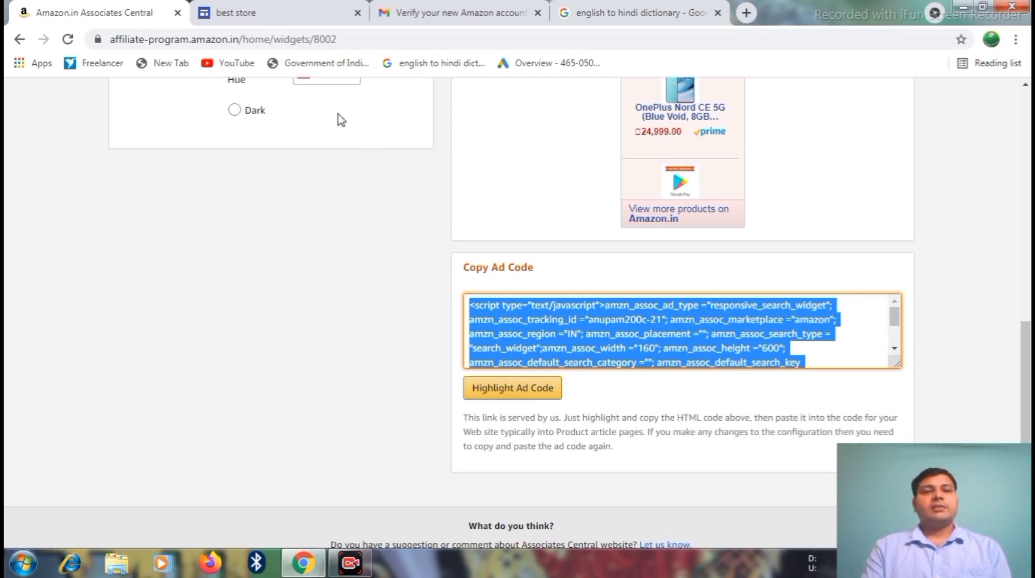
Switch to the best store site in Google Sites and paste the copied ad code as embed code from the web
click(302, 16)
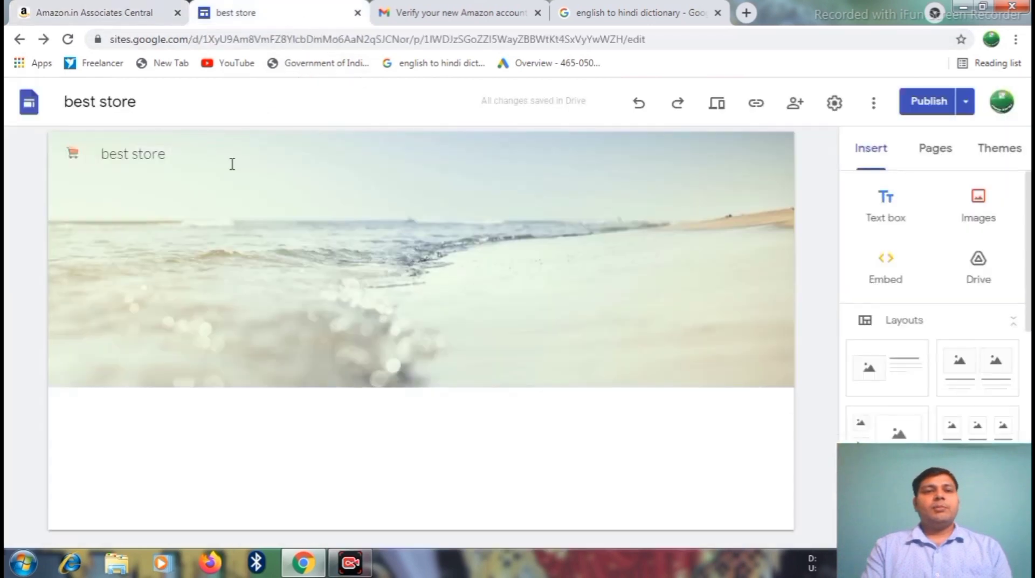
mouse_move(287, 183)
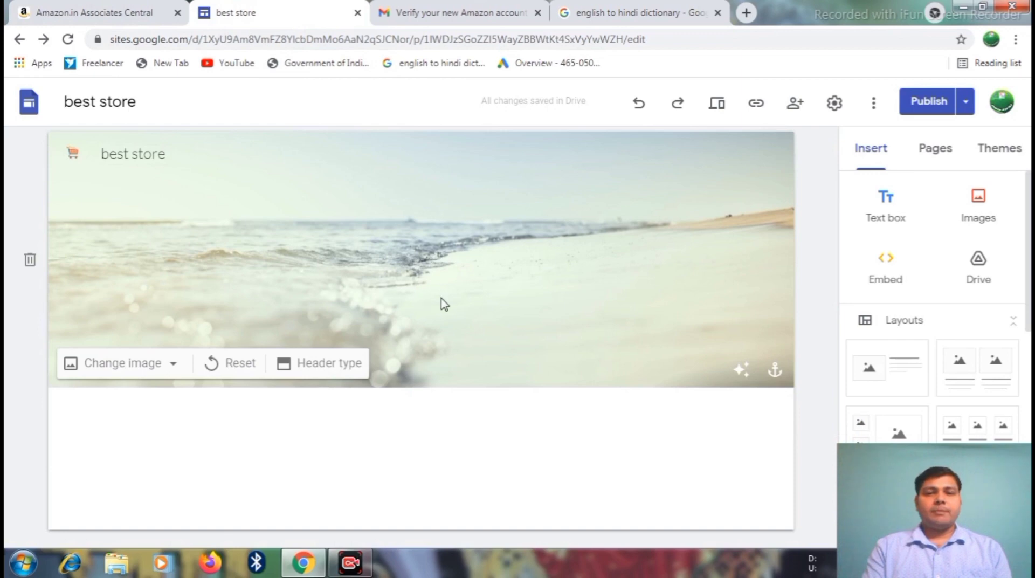
click(882, 274)
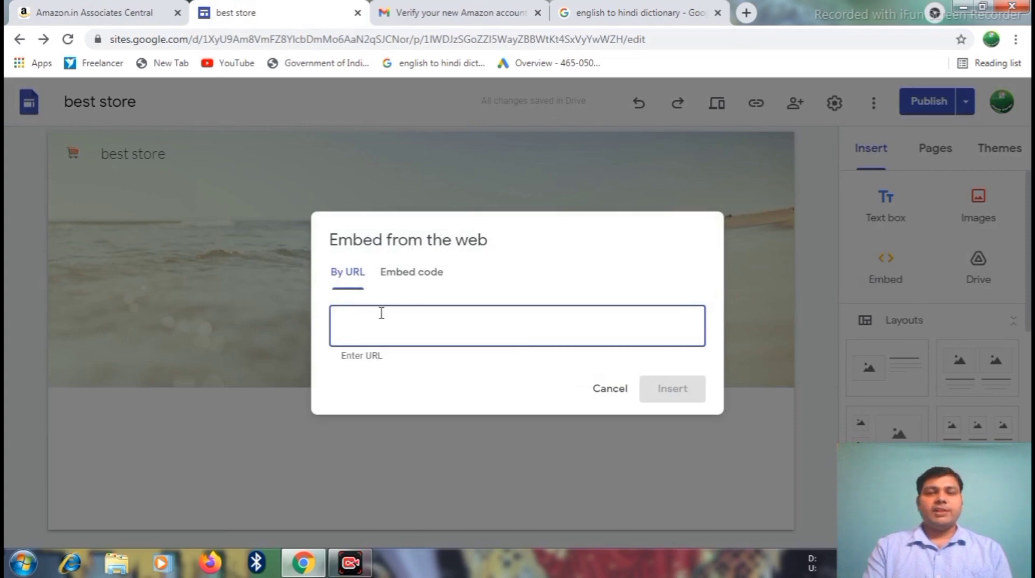
click(413, 274)
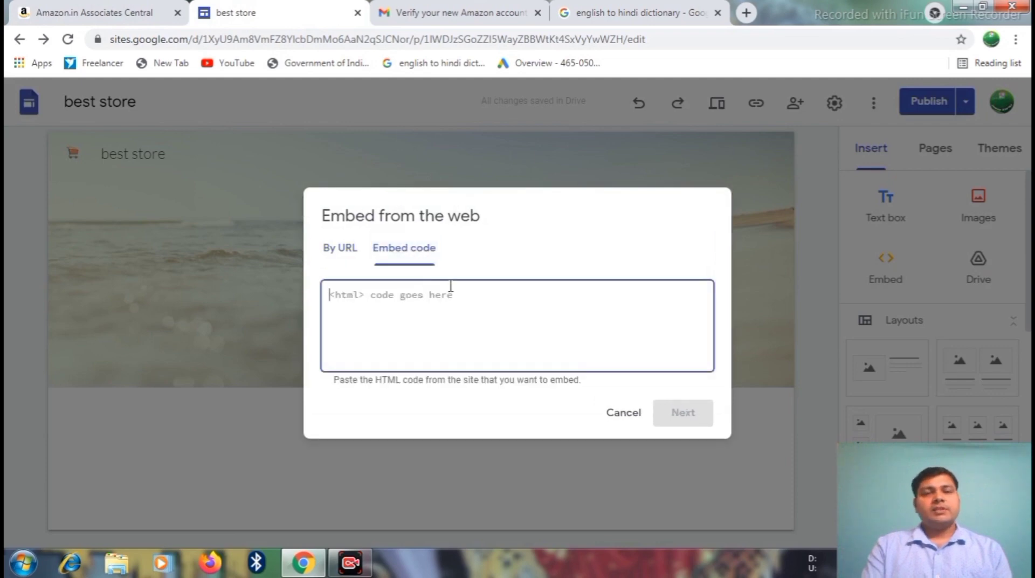
right_click(409, 291)
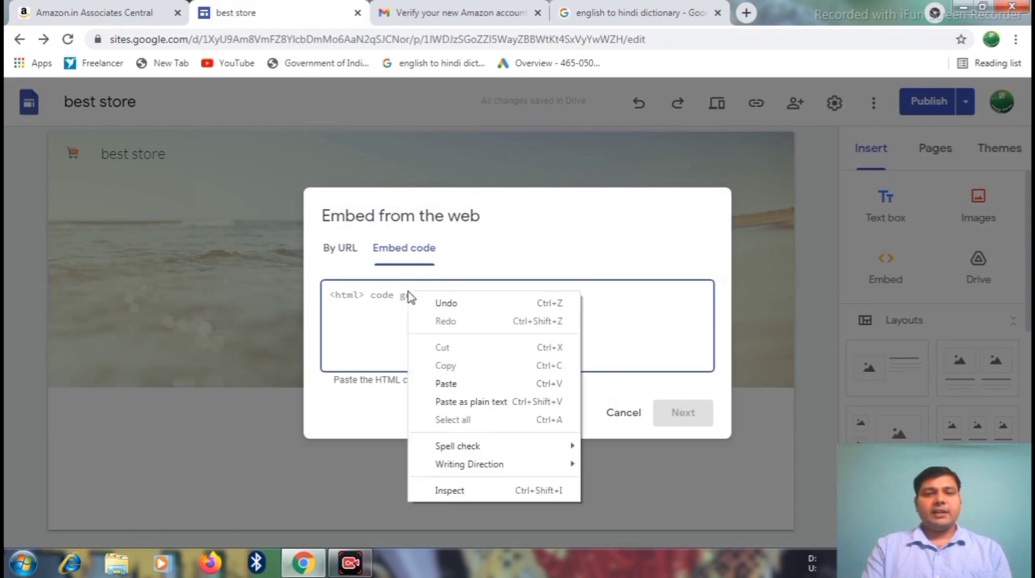
click(447, 382)
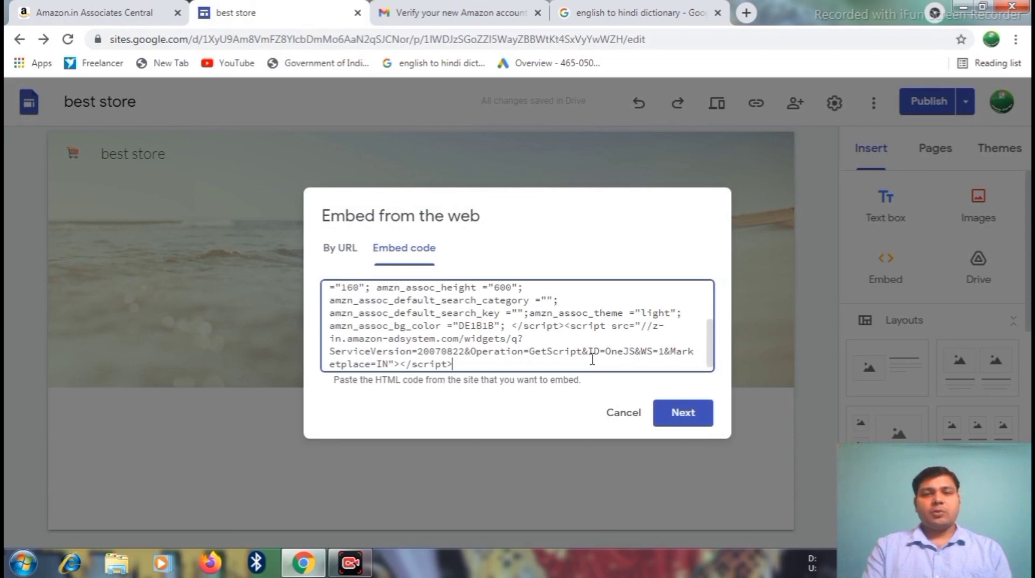
Preview the pasted code, insert the search widget below the page's header image, and check it on the page
click(680, 413)
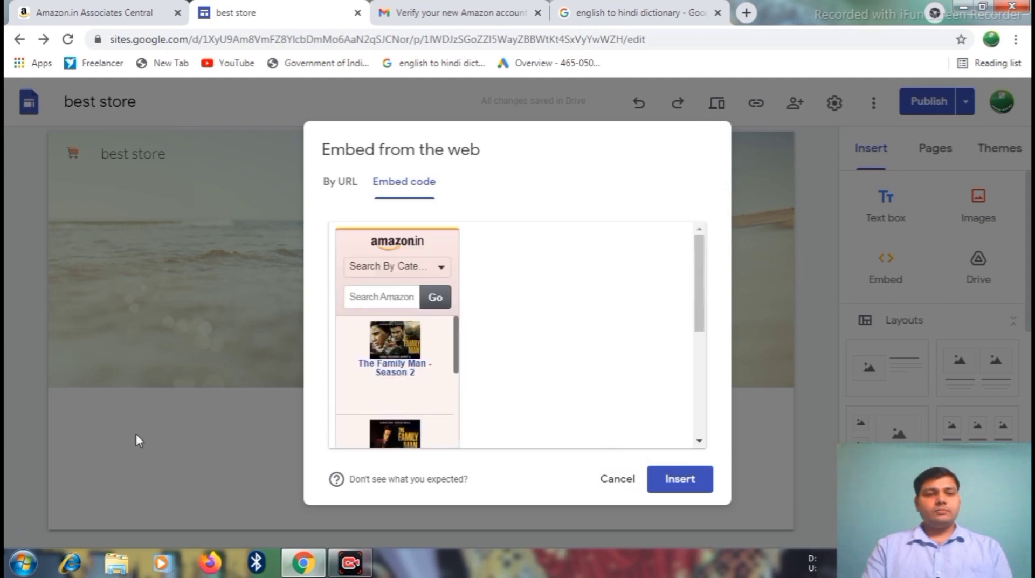
click(671, 485)
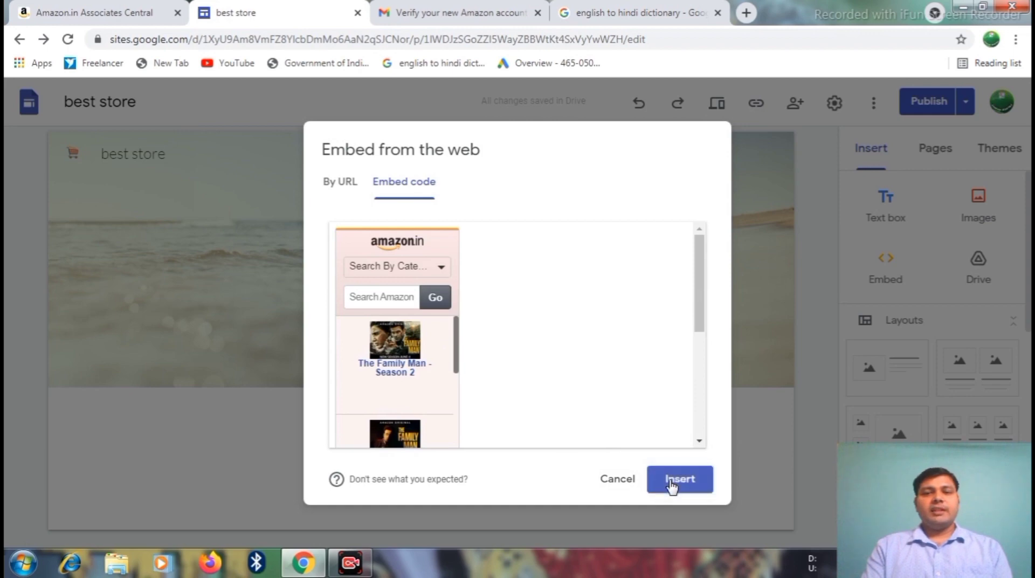
click(671, 485)
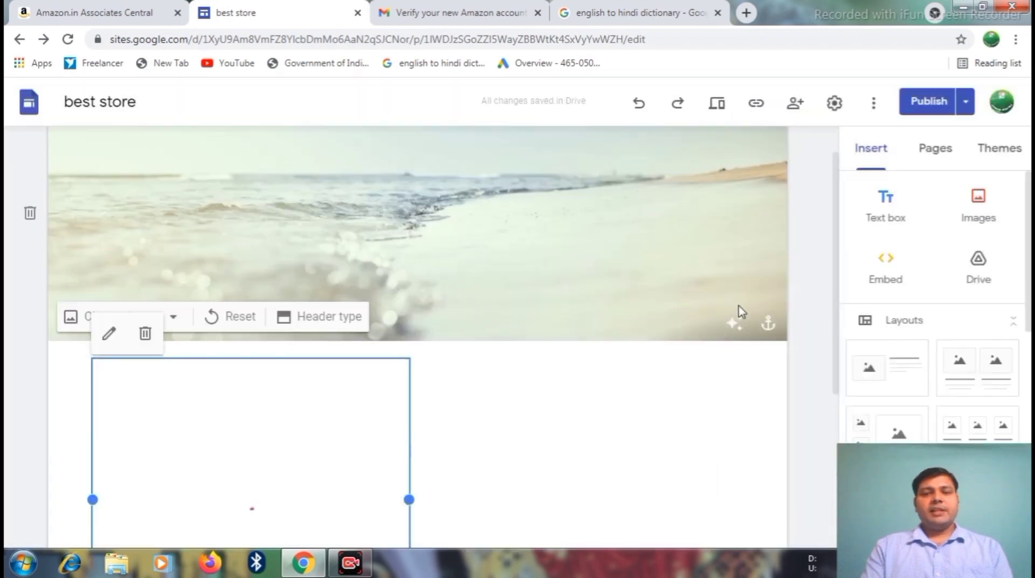
scroll(933, 302, down, 2)
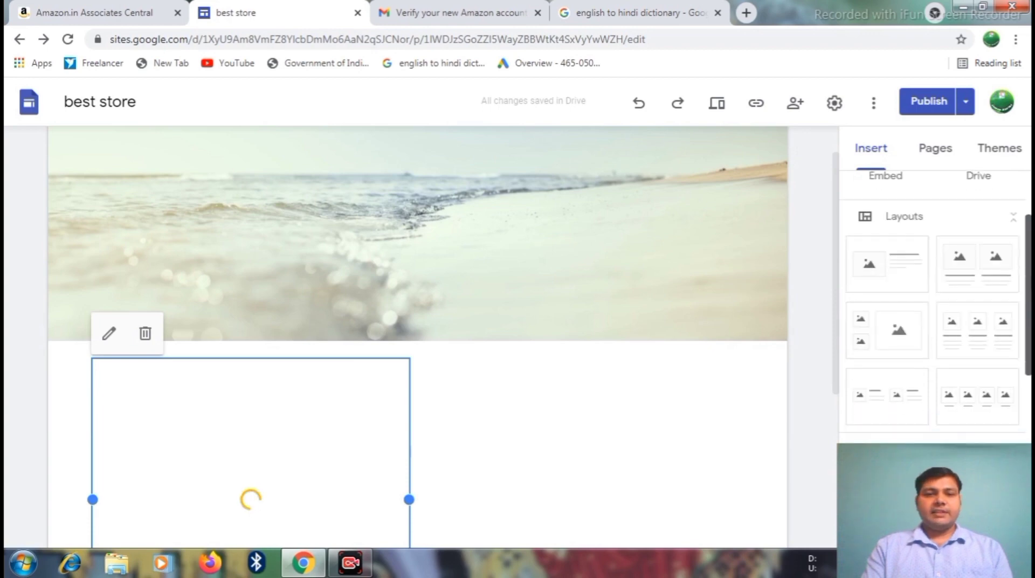
scroll(933, 302, down, 1)
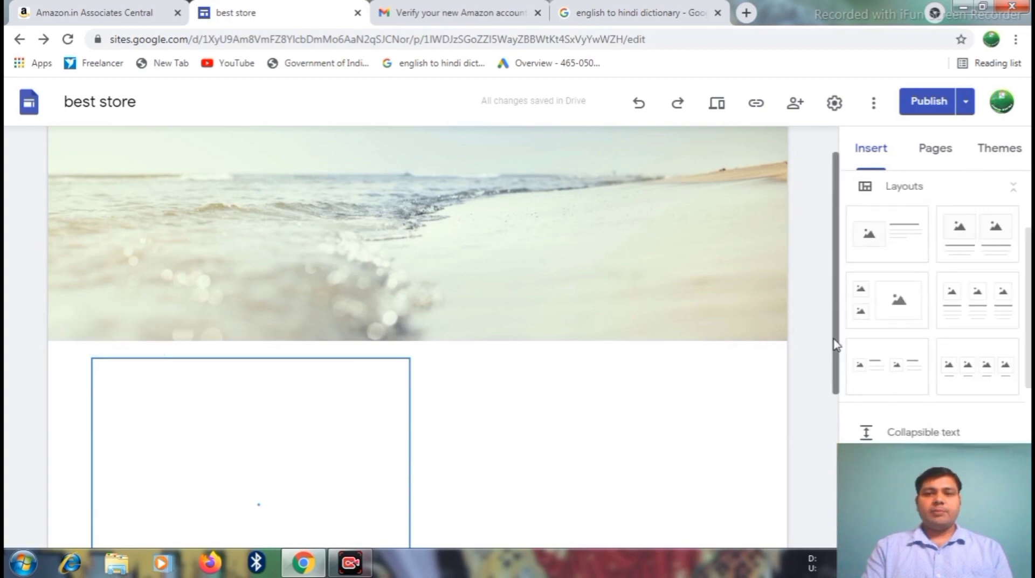
drag(835, 345, 834, 447)
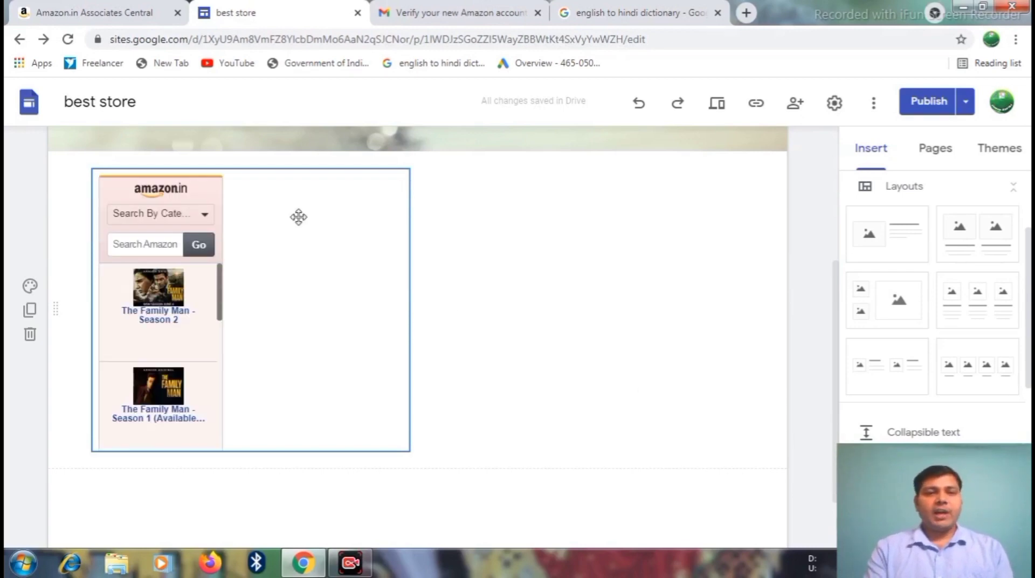
Extend the embedded search widget's frame downward until it fits the whole widget, including the View more products footer
click(367, 293)
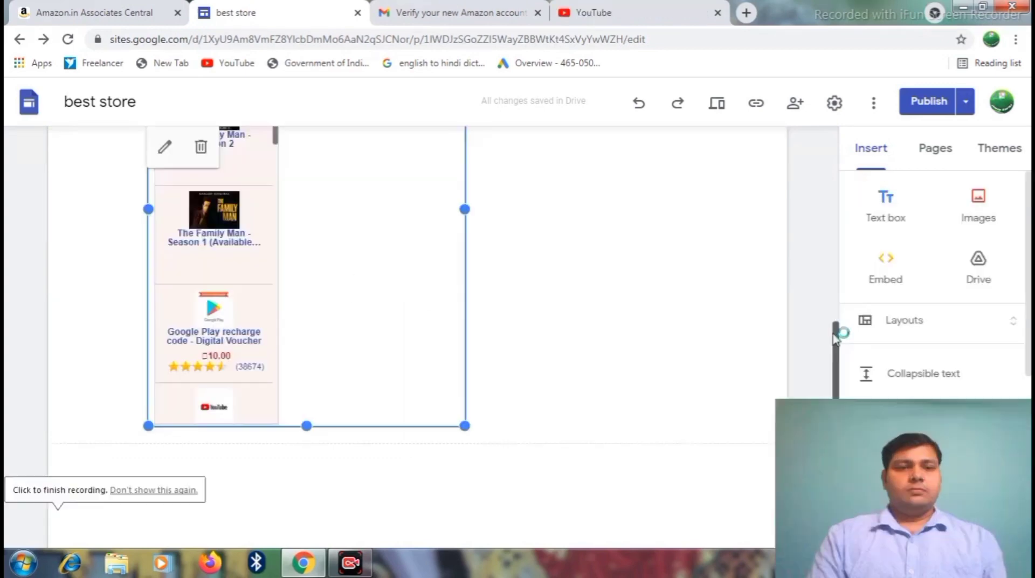
scroll(835, 268, up, 2)
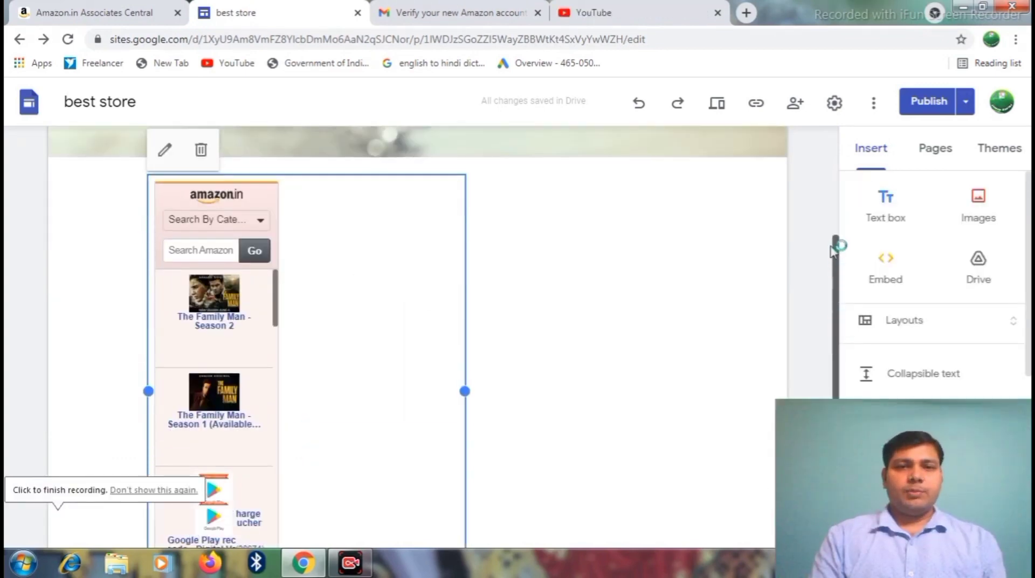
scroll(839, 247, down, 1)
drag(835, 302, 835, 357)
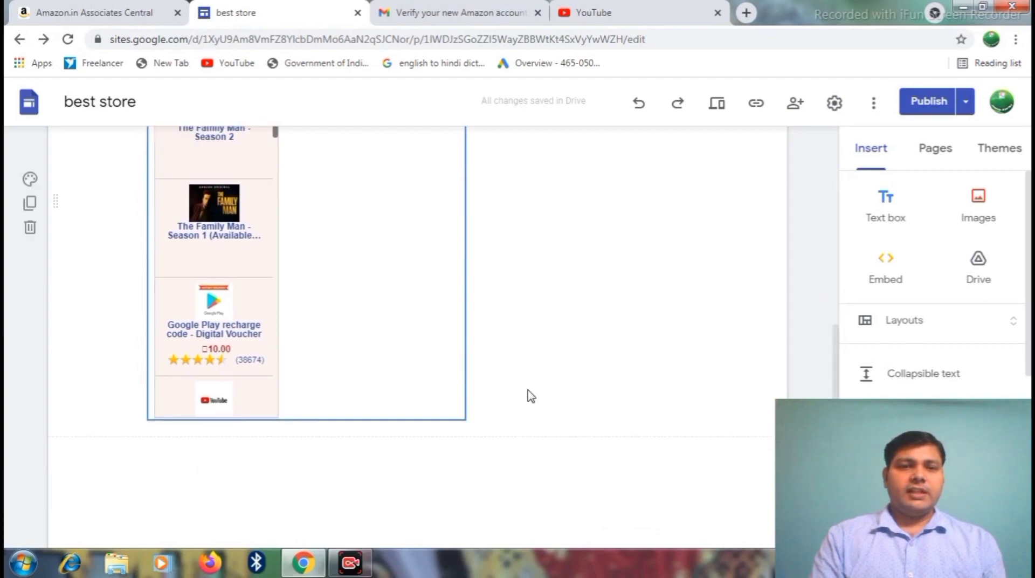
click(362, 376)
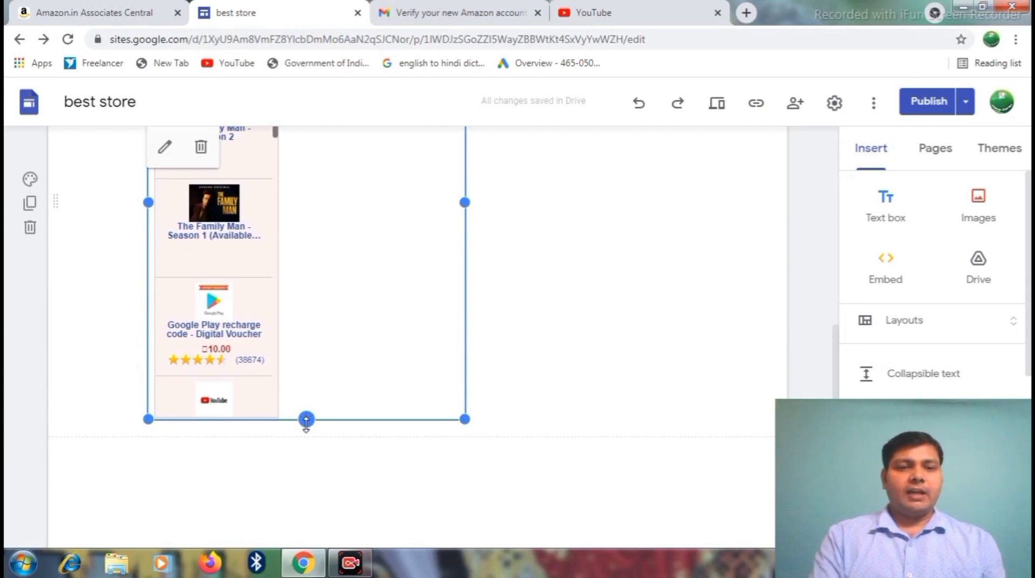
drag(306, 420, 306, 457)
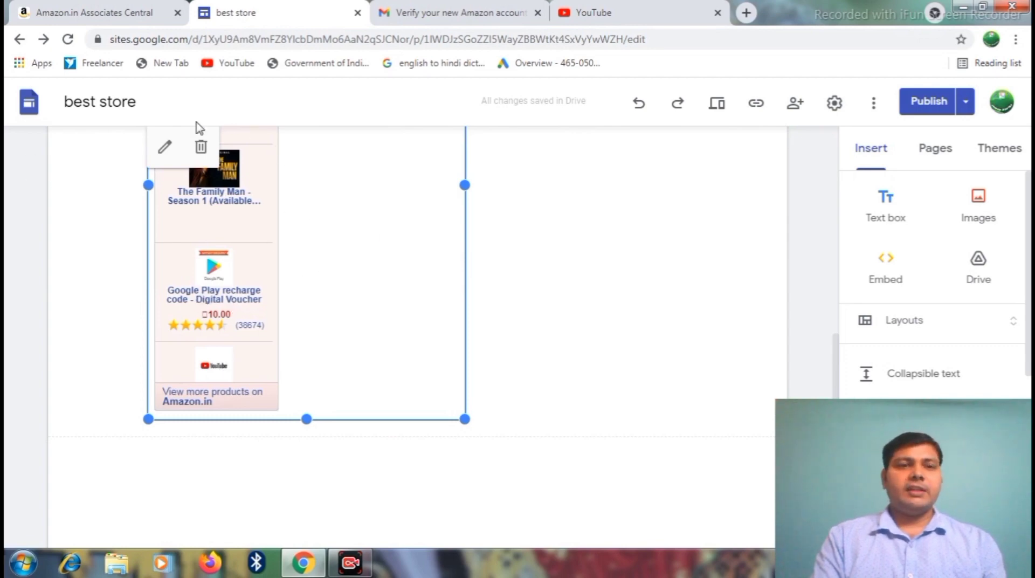
Edit the widget's embed code to set amzn_assoc_width to 320, preview the result, and save it
click(165, 153)
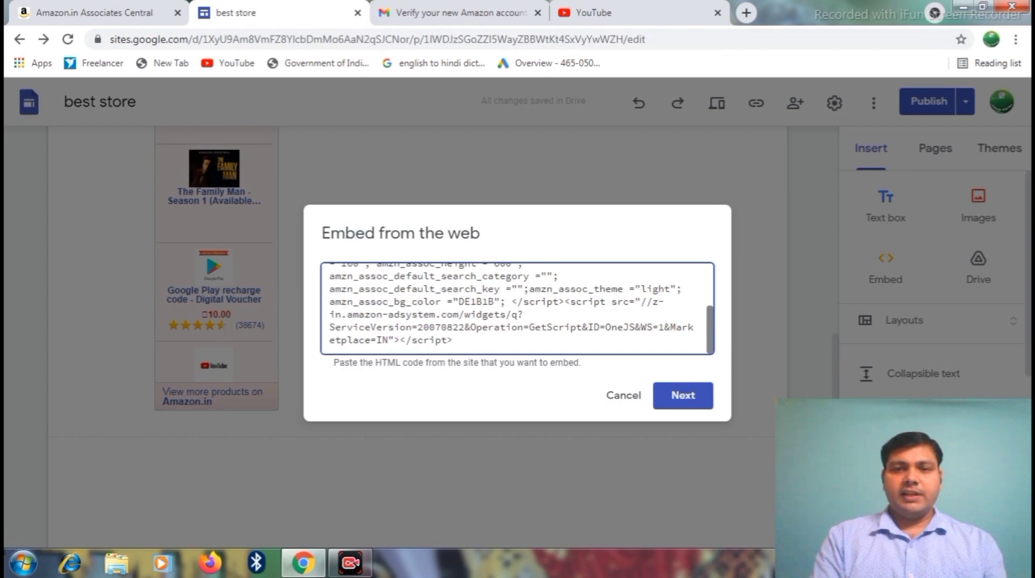
drag(710, 329, 708, 254)
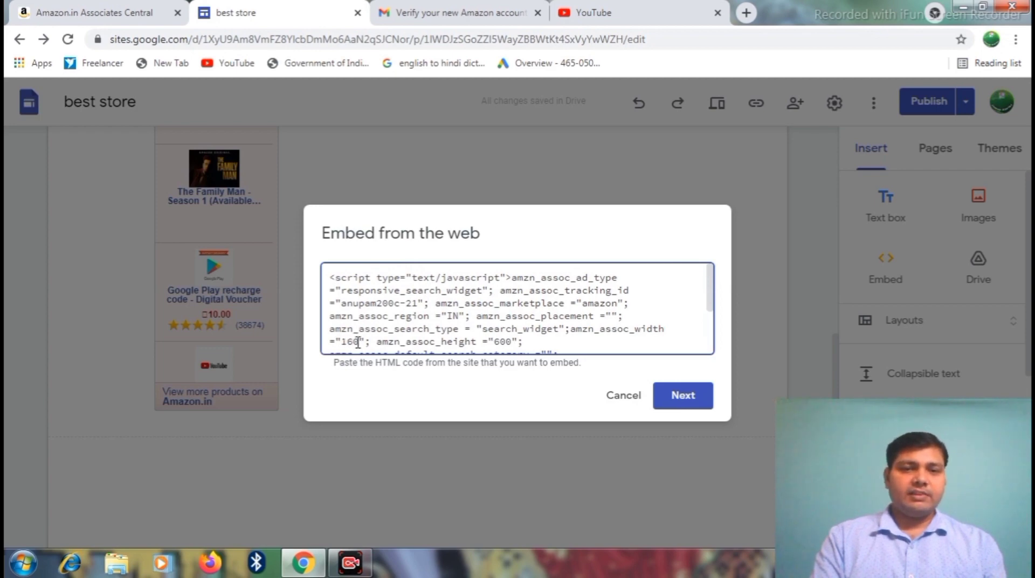
drag(358, 342, 352, 343)
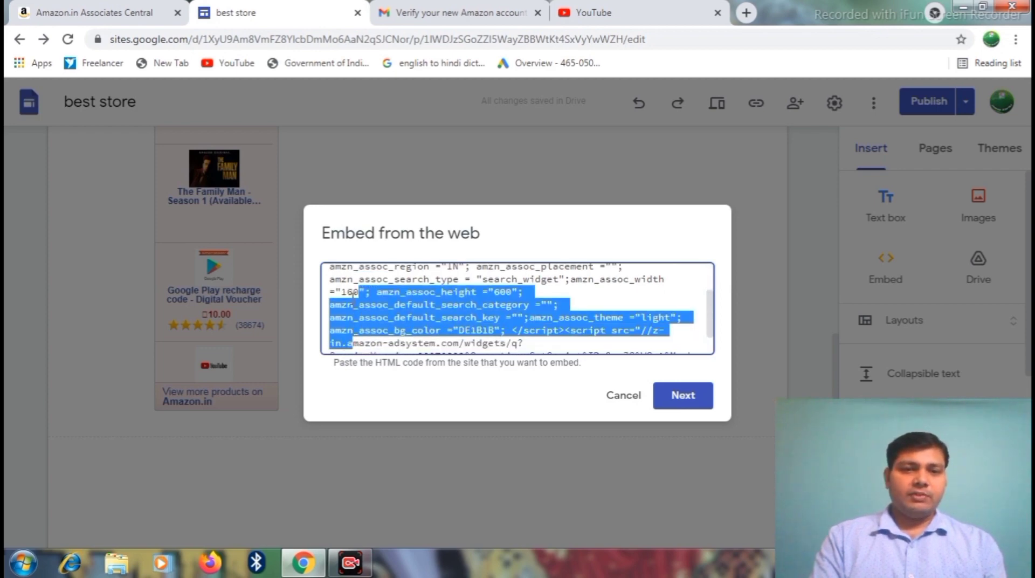
click(354, 292)
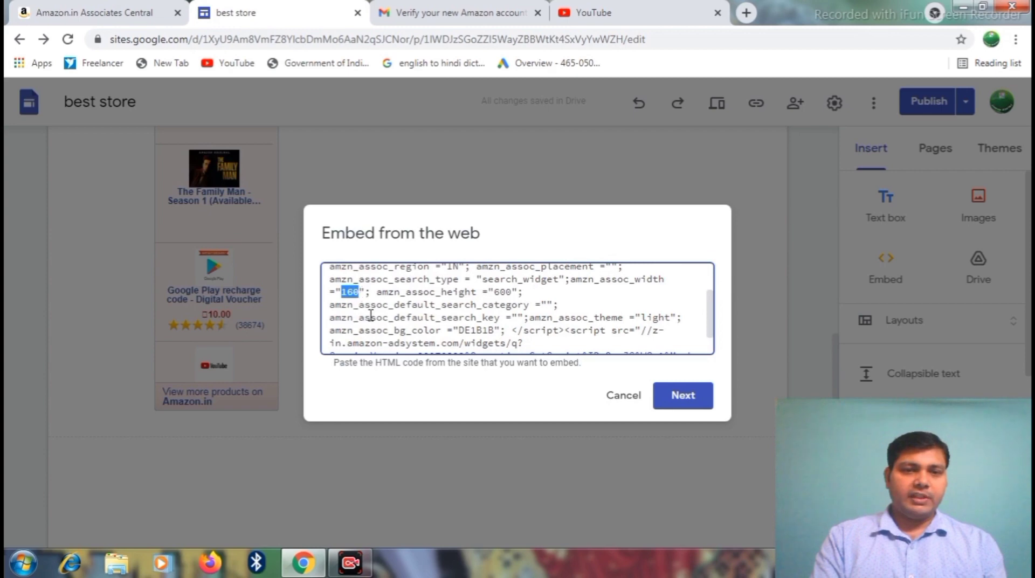
key(BackSpace)
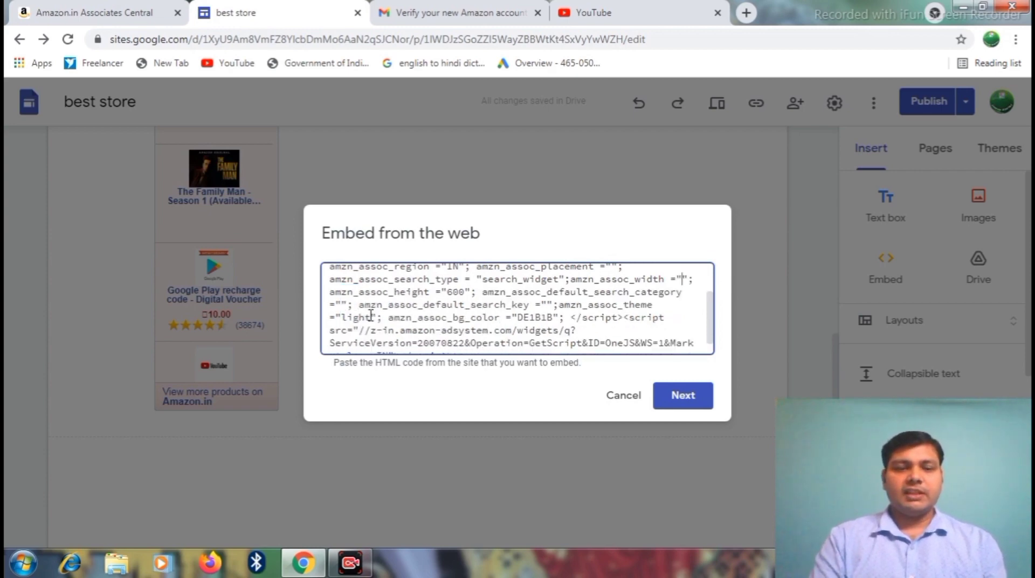
text(32)
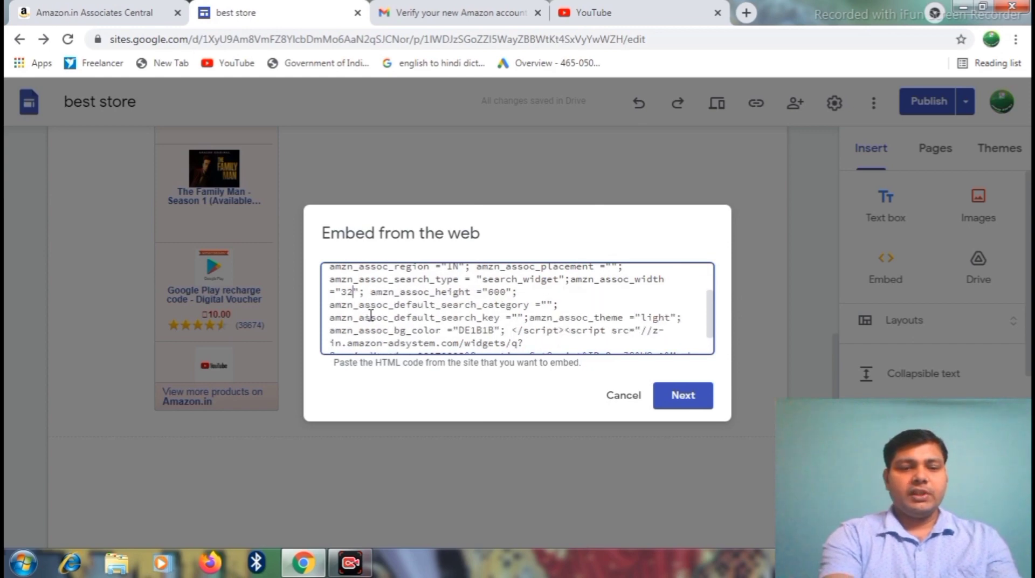
text(0)
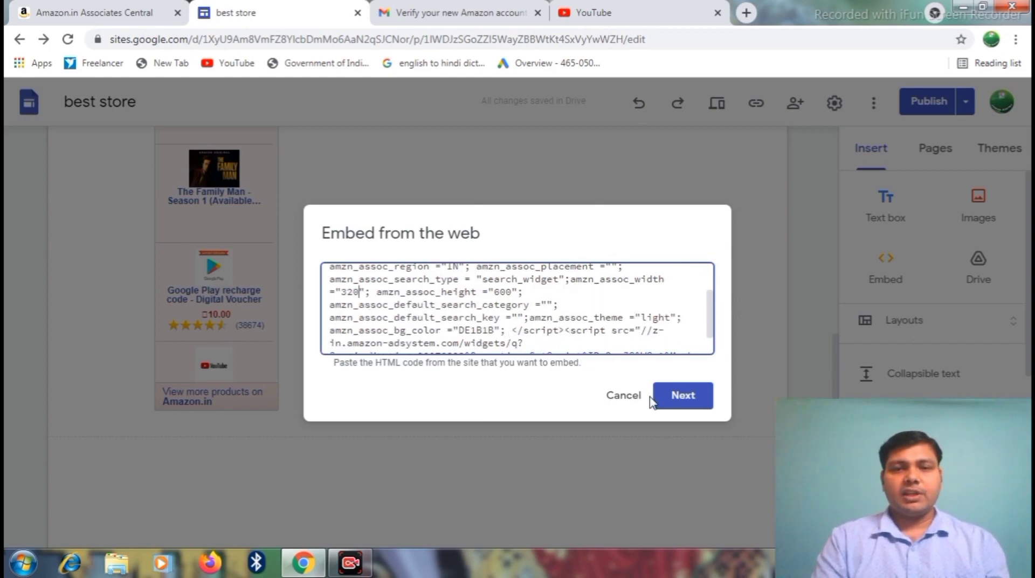
click(683, 398)
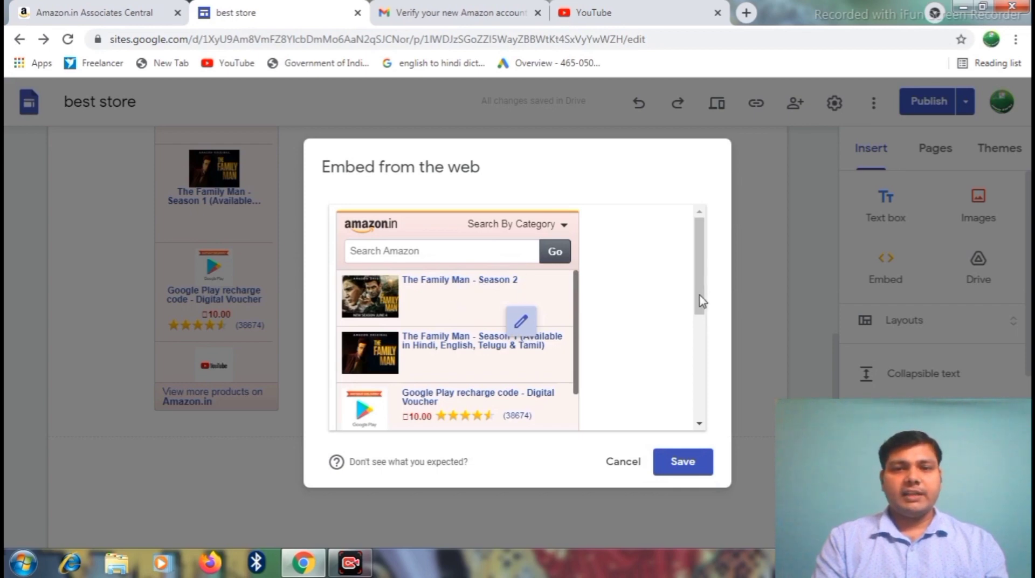
click(679, 463)
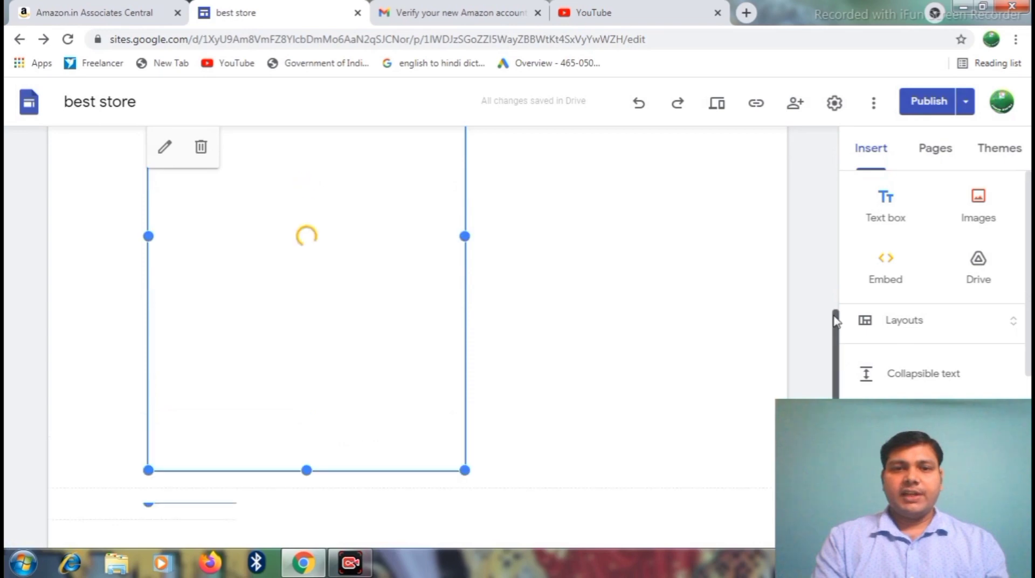
Move the embedded search widget to the middle of the page below the header image and review the layout
scroll(834, 251, up, 1)
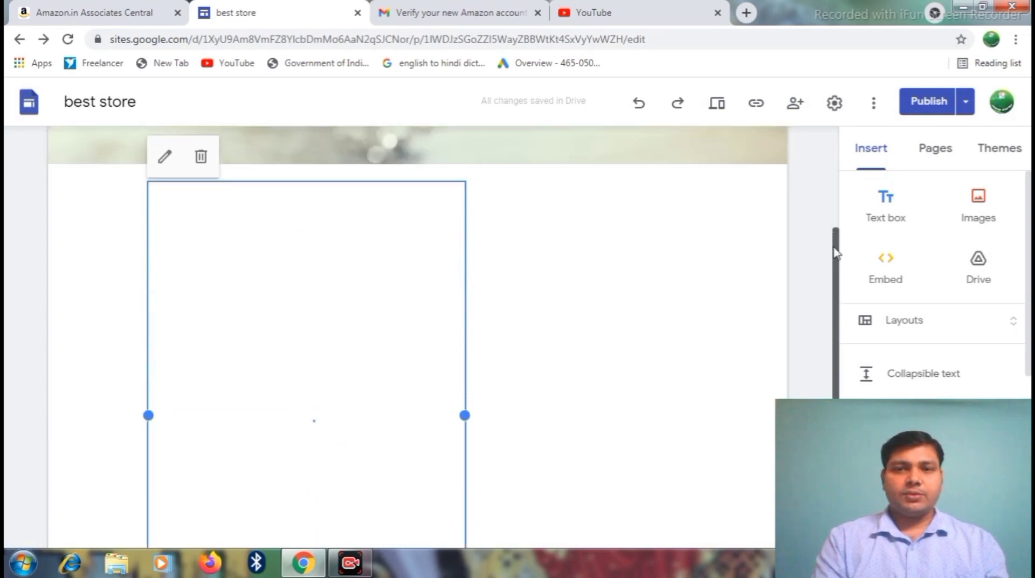
click(635, 321)
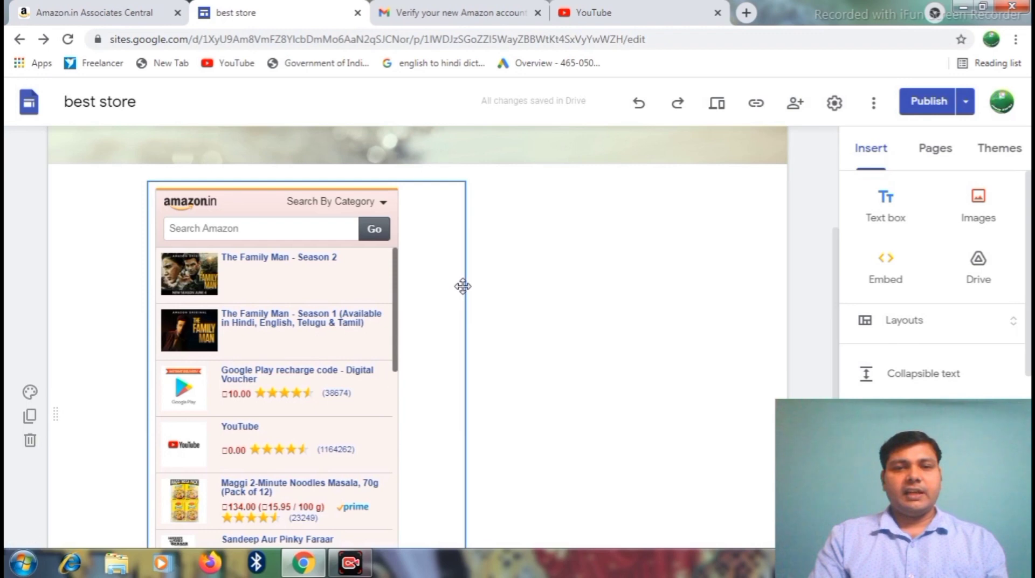
drag(463, 287, 349, 220)
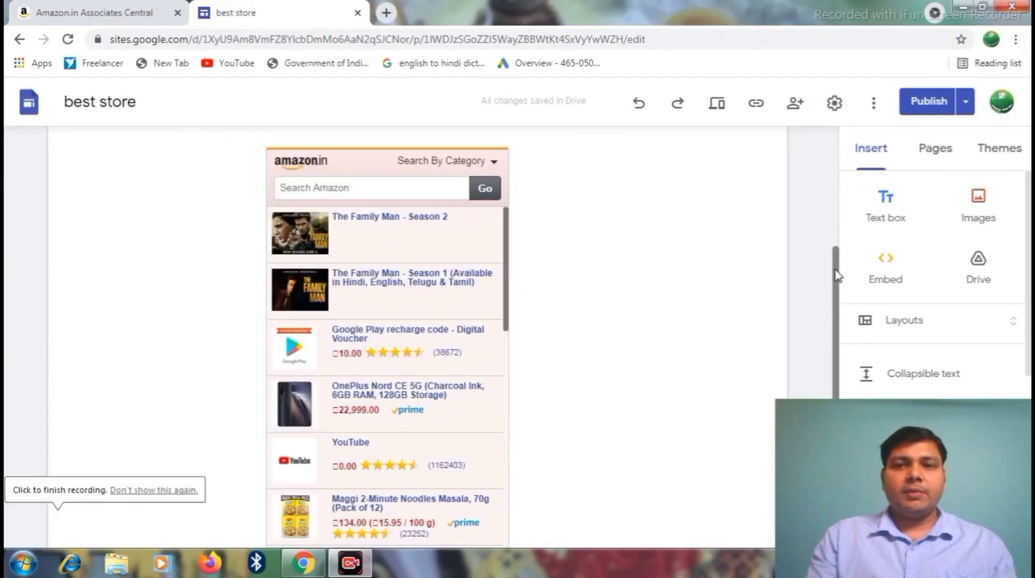
drag(836, 281, 836, 157)
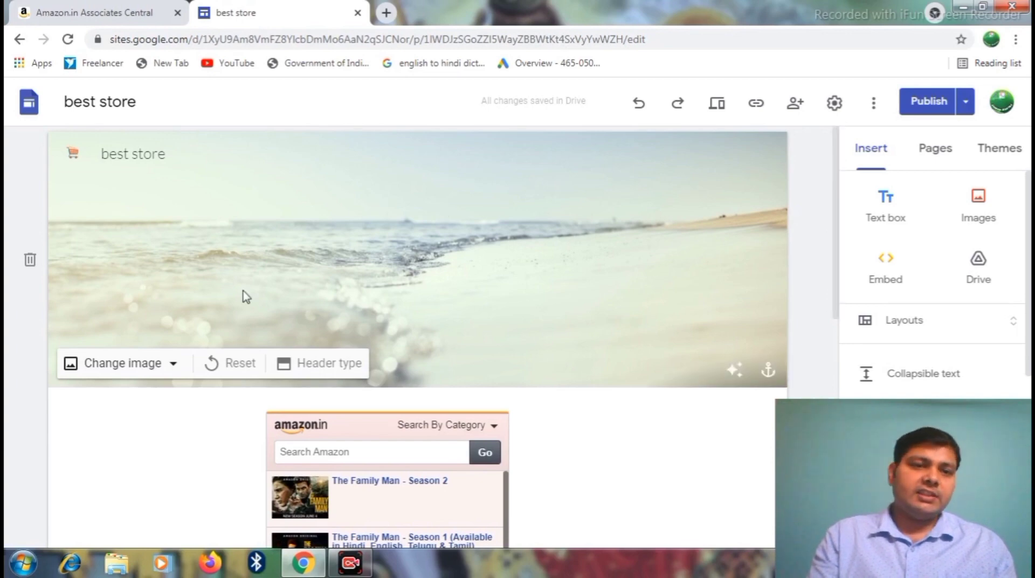
Start replacing the page's header image and search Google images for "online shop"
click(149, 369)
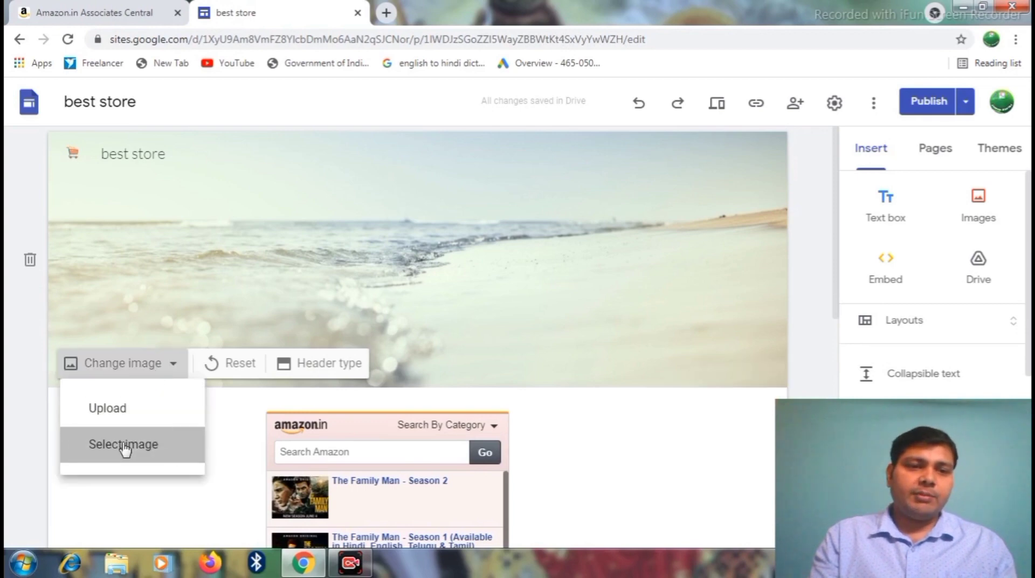
click(124, 446)
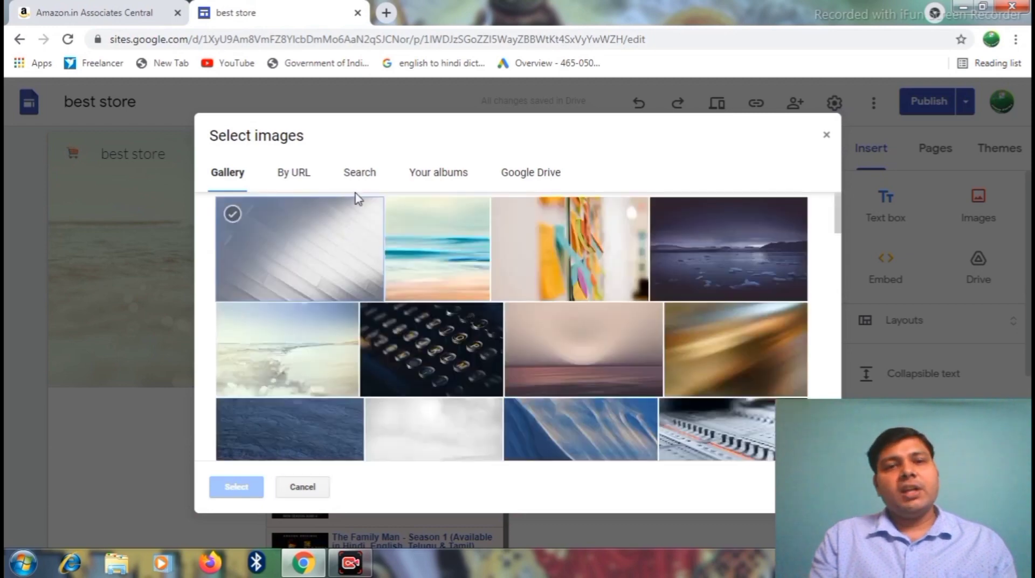
click(356, 174)
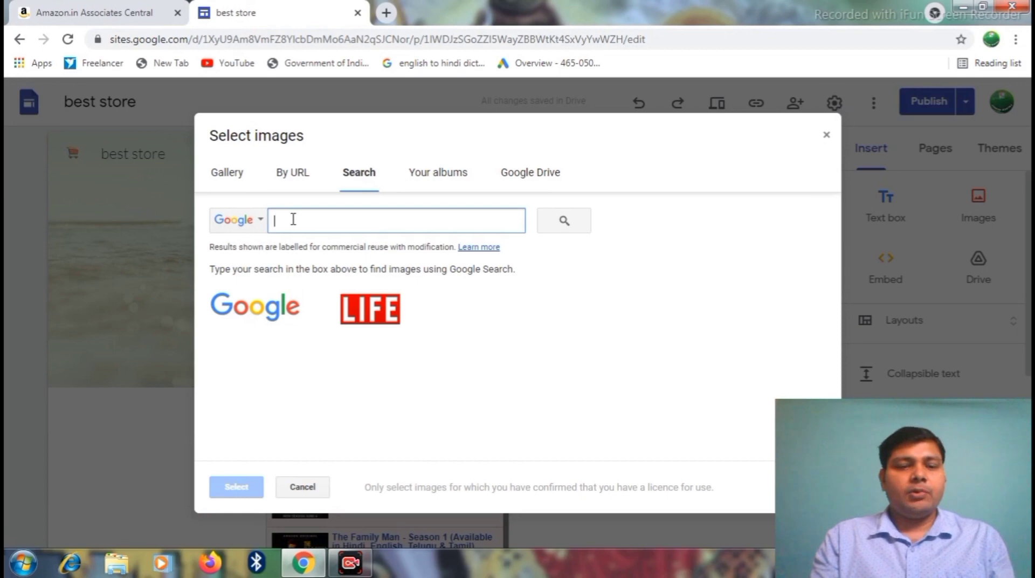
text(online shop)
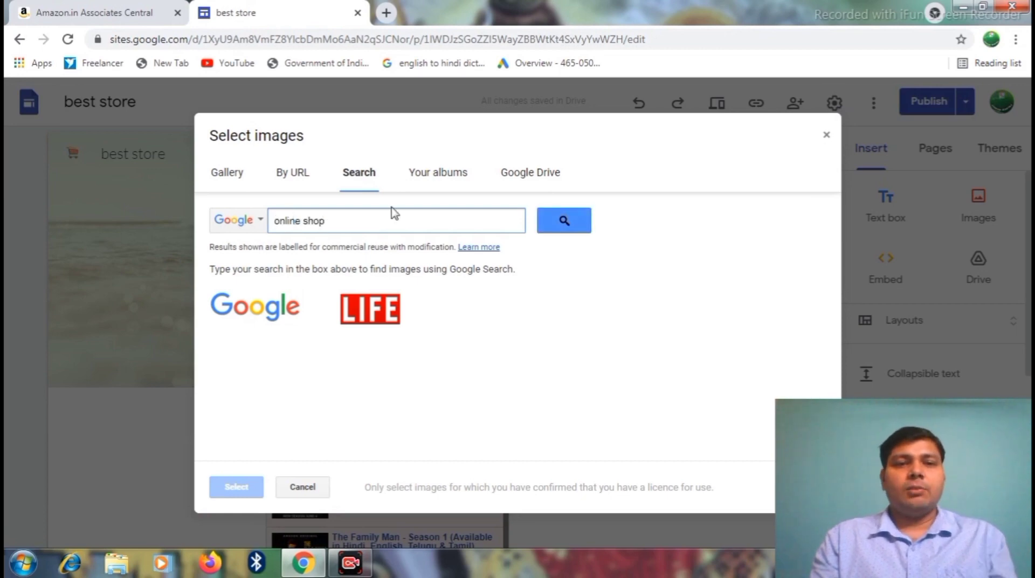
click(574, 223)
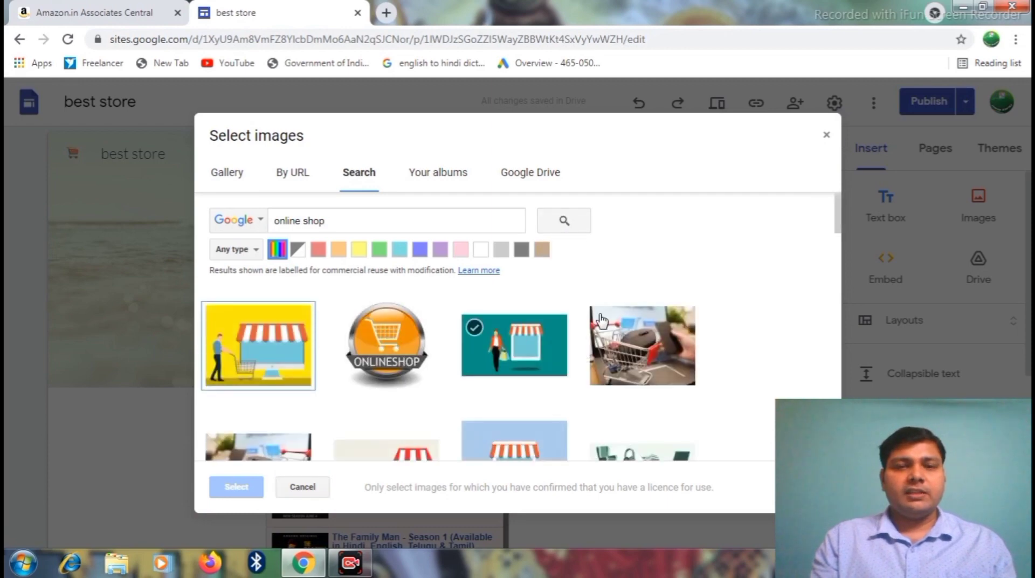
Set the yellow storefront illustration with the man pushing a cart as the header image
scroll(839, 237, down, 1)
drag(839, 237, 829, 268)
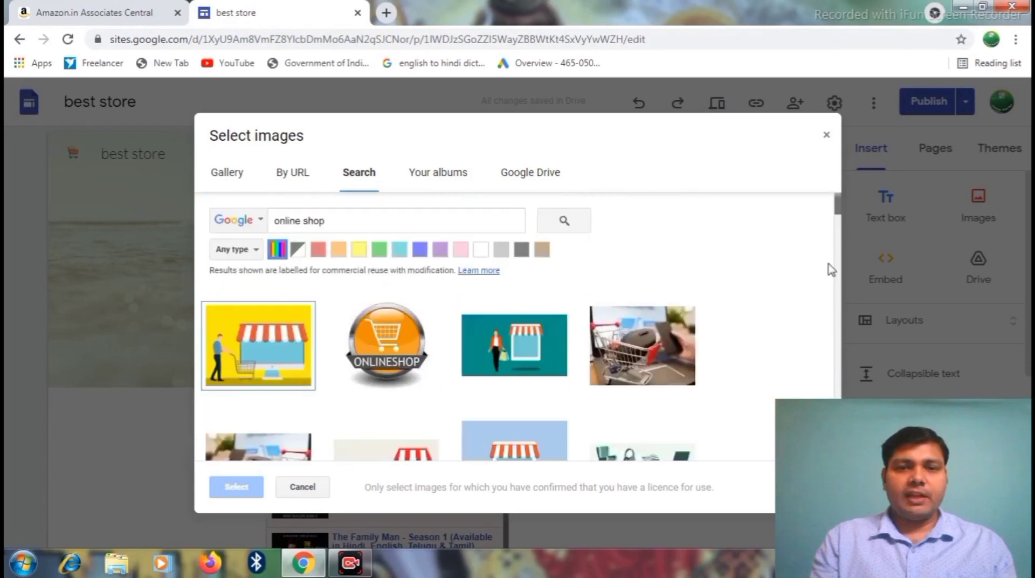
click(297, 334)
click(256, 349)
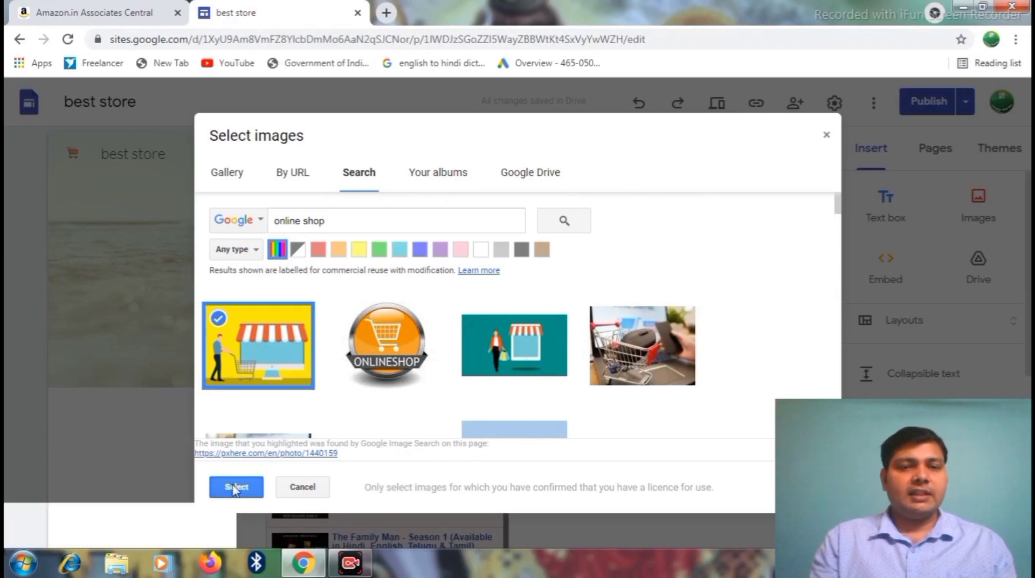
click(235, 487)
mouse_move(329, 245)
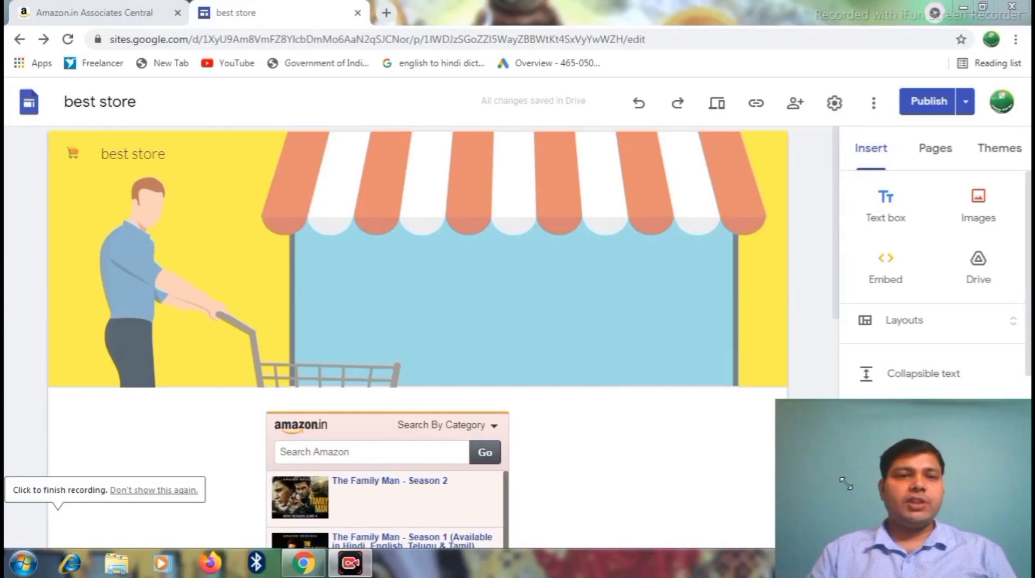
drag(846, 483, 844, 481)
Look at the header image's anchor options, close them unchanged, and review the page layout down to the widget
mouse_move(624, 213)
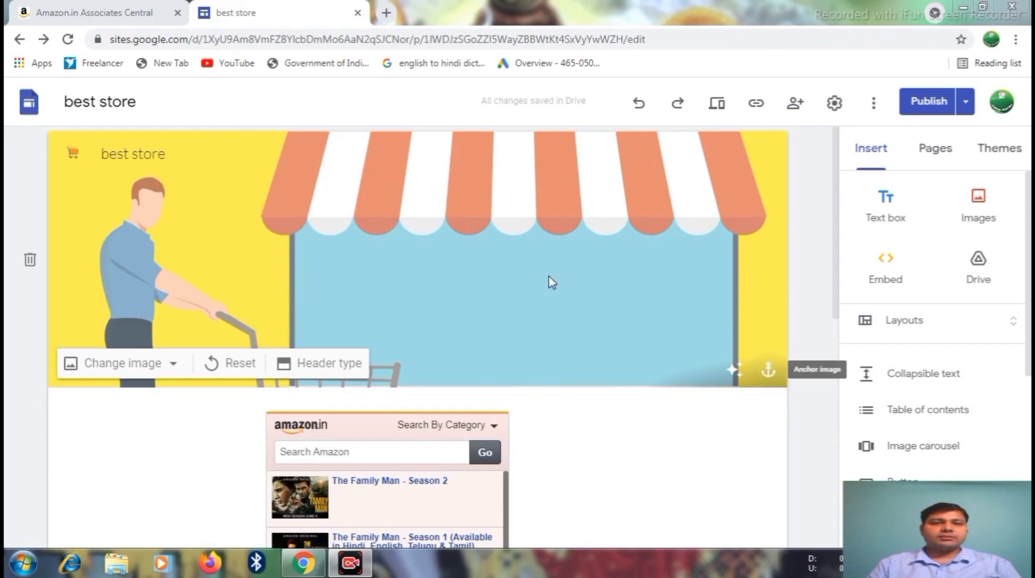
click(589, 178)
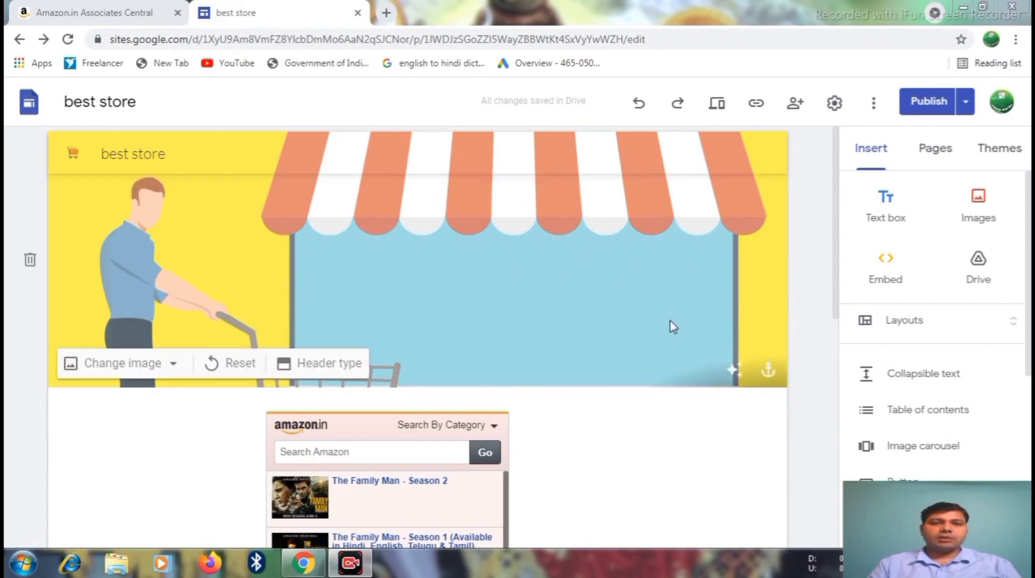
click(769, 372)
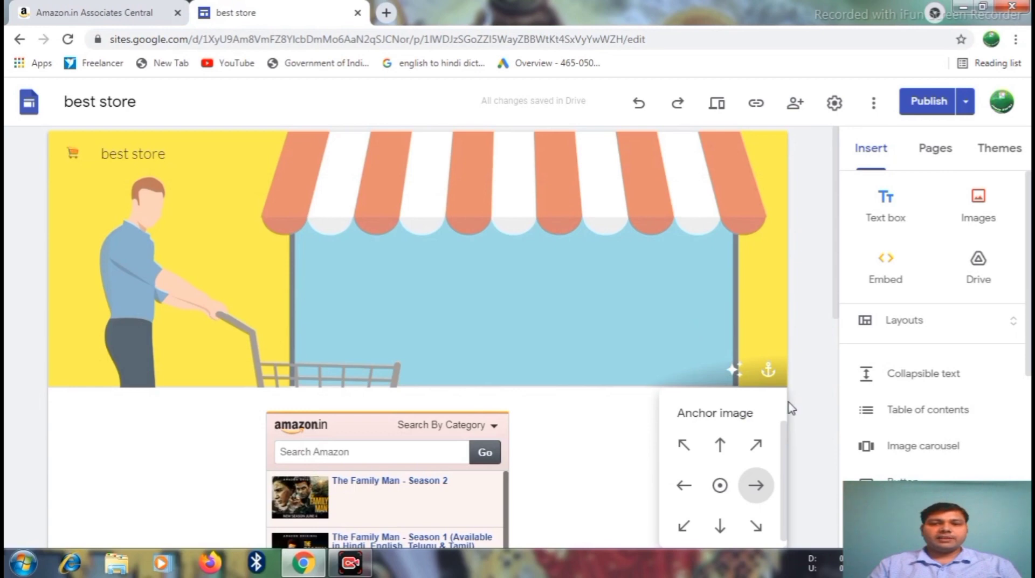
click(801, 371)
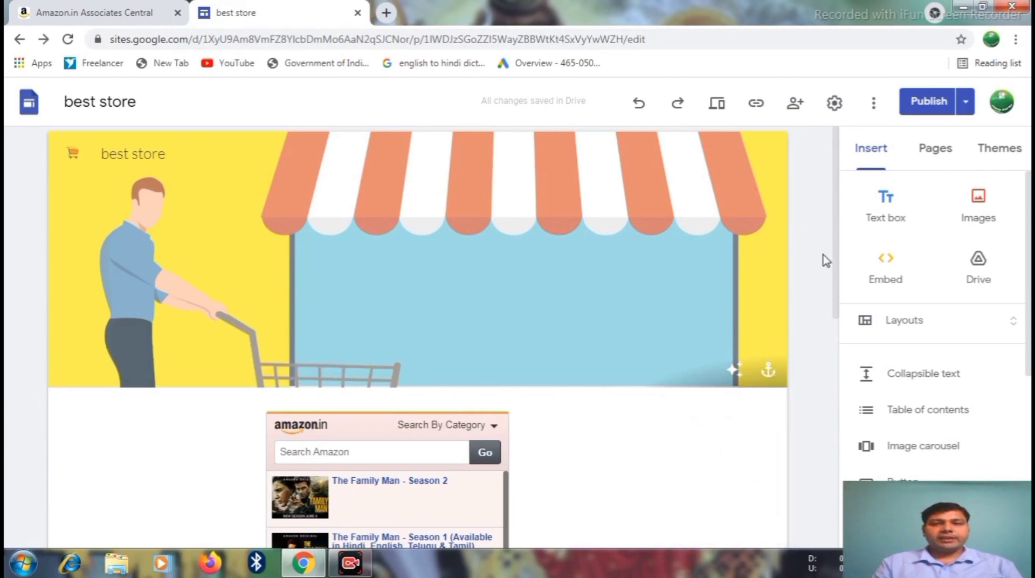
drag(837, 253, 831, 458)
drag(831, 330, 827, 225)
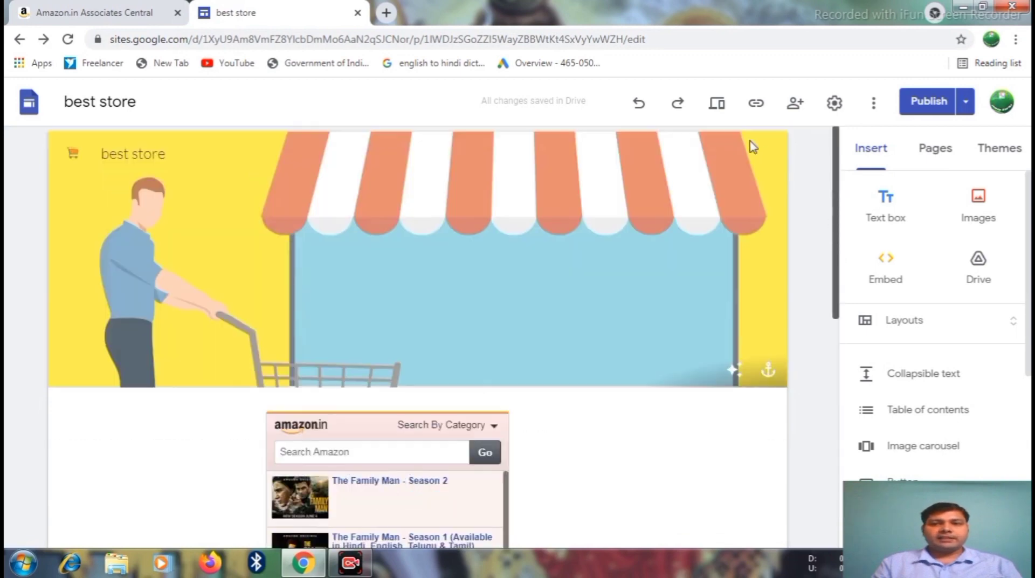
Preview the site and test the embedded Amazon widget by searching for "mobile"
click(717, 104)
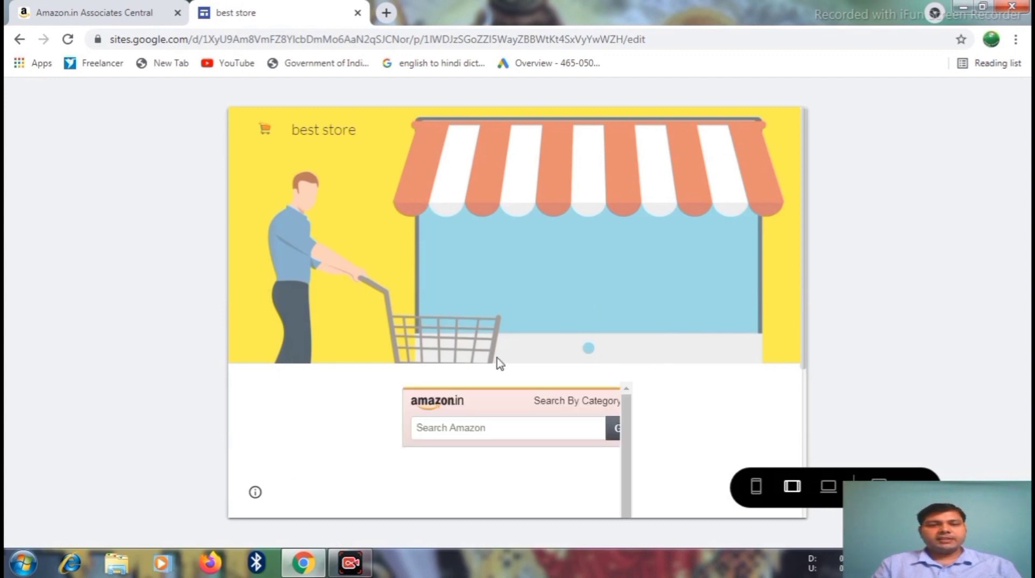
drag(804, 351, 805, 458)
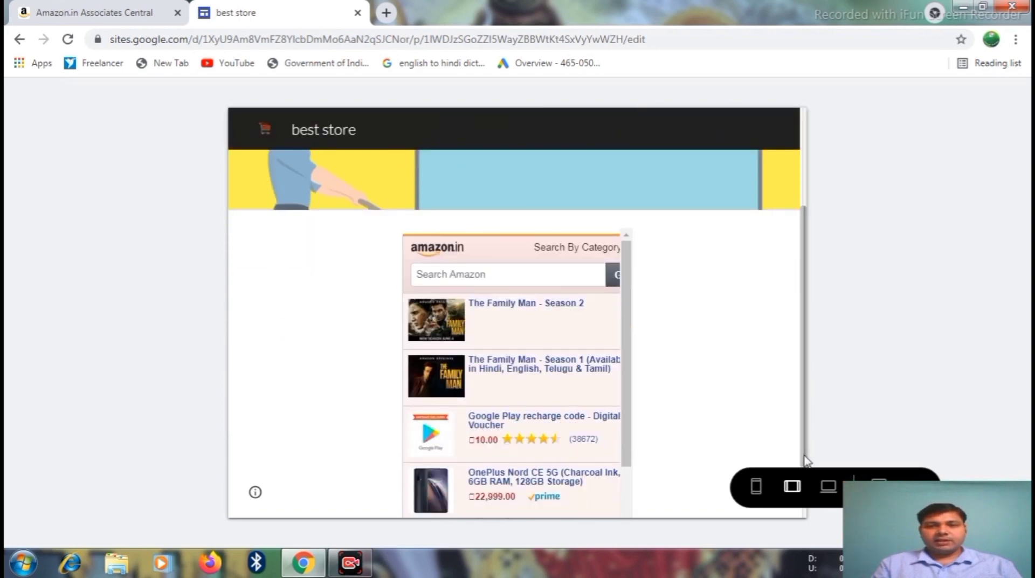
click(552, 277)
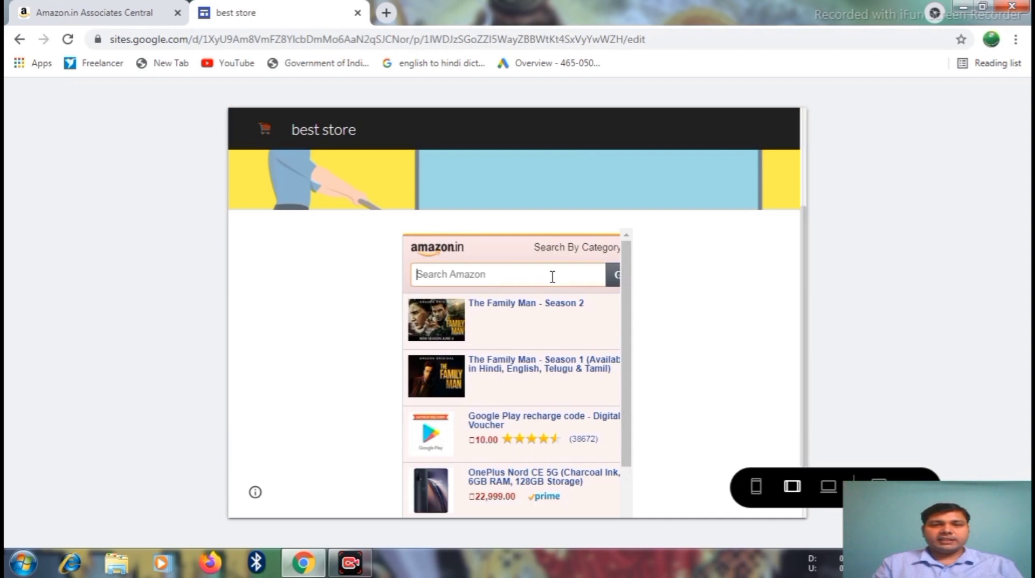
text(mobile)
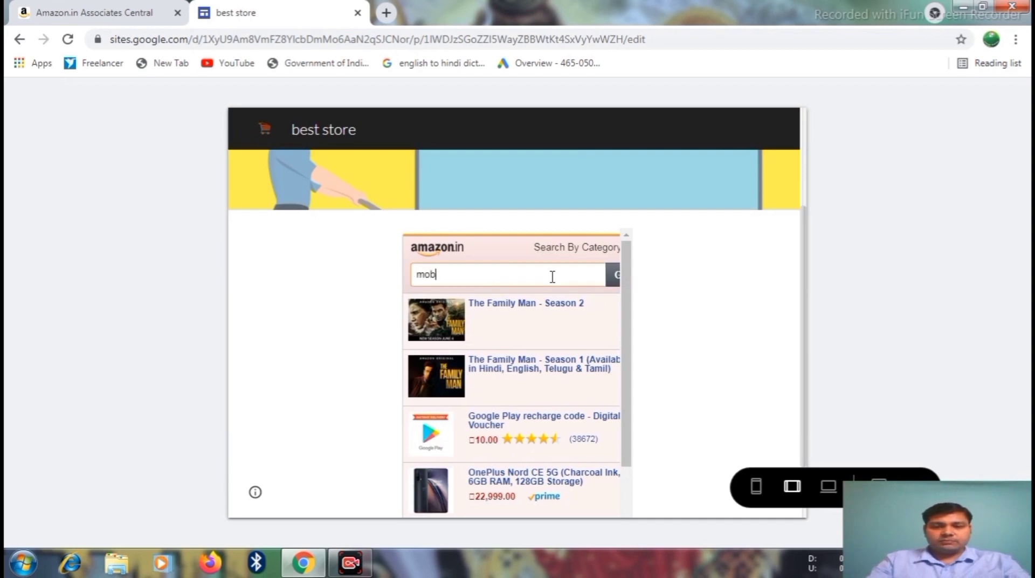
click(616, 276)
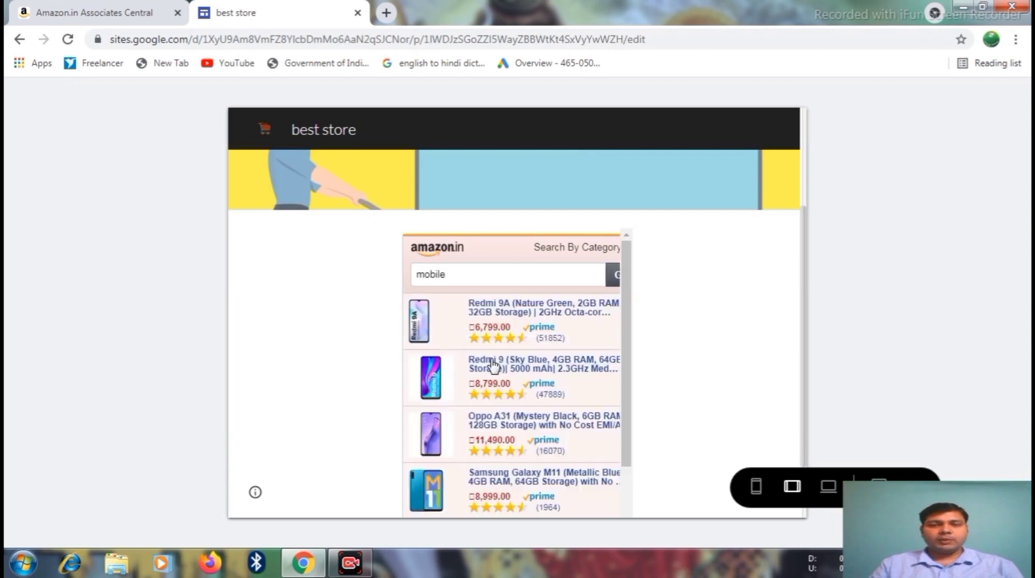
Open the Redmi 9A (Nature Green) result from the widget, review its Amazon product page, and close that page
click(509, 312)
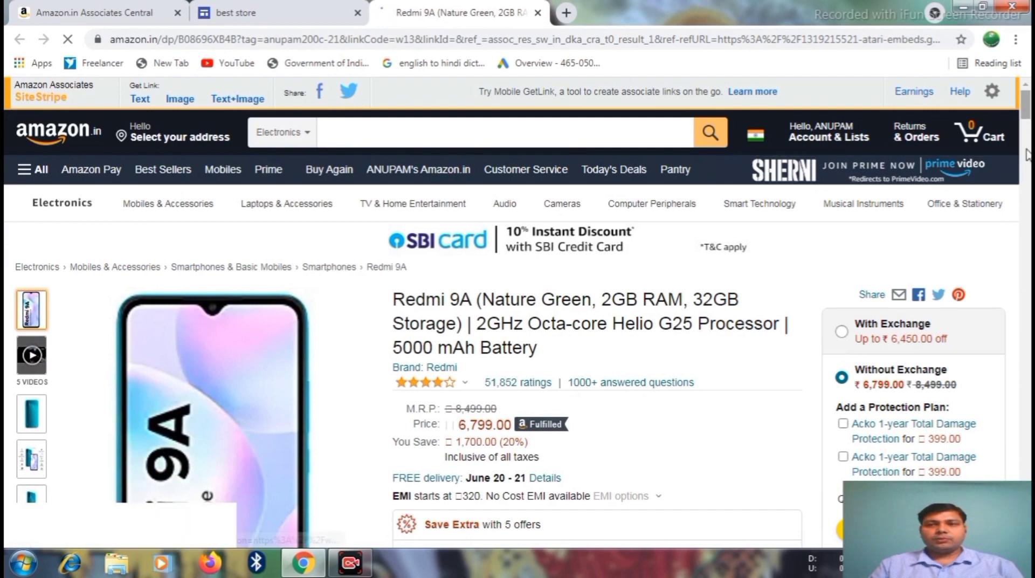
drag(1028, 119, 1027, 141)
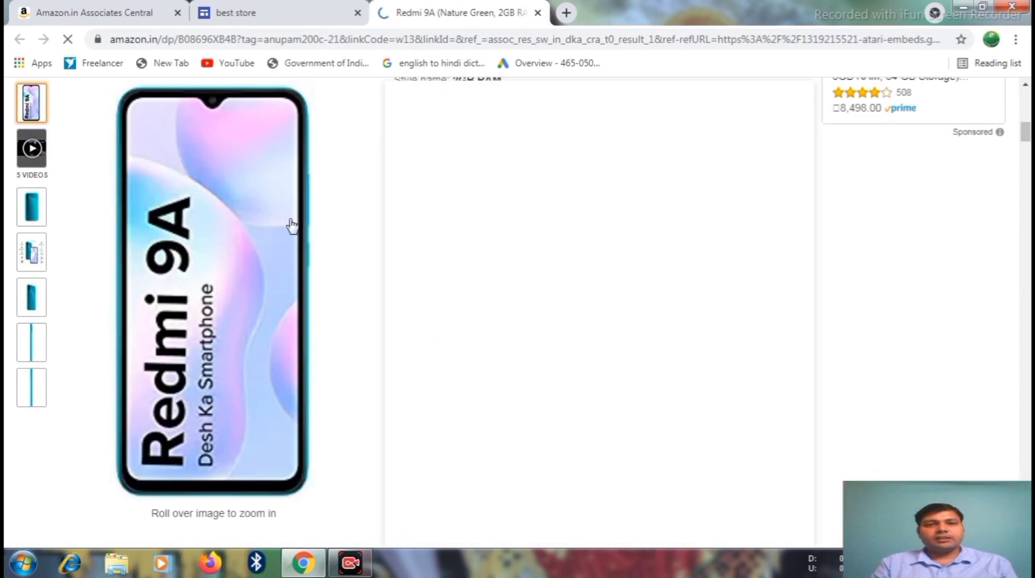
mouse_move(291, 225)
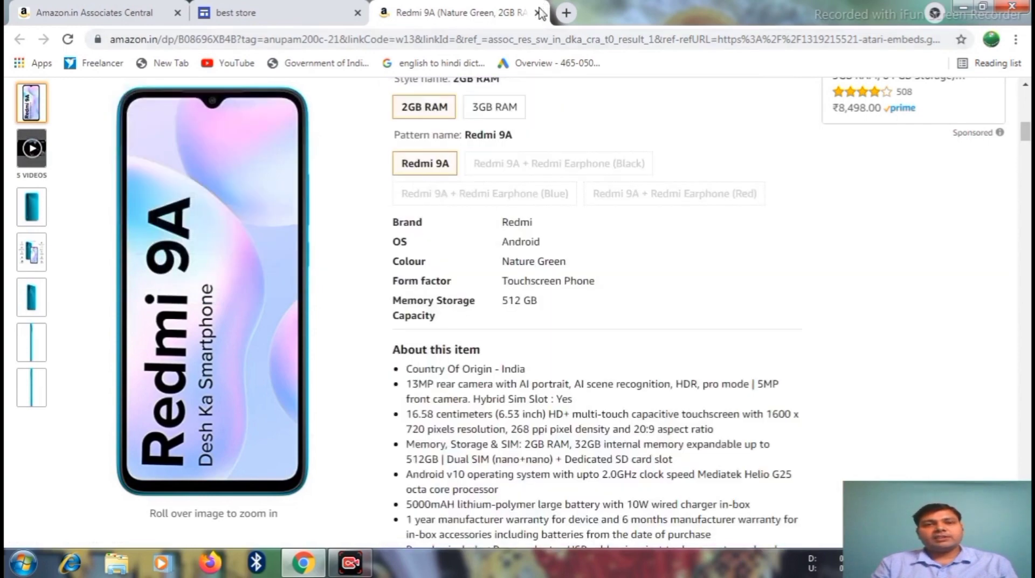
click(539, 13)
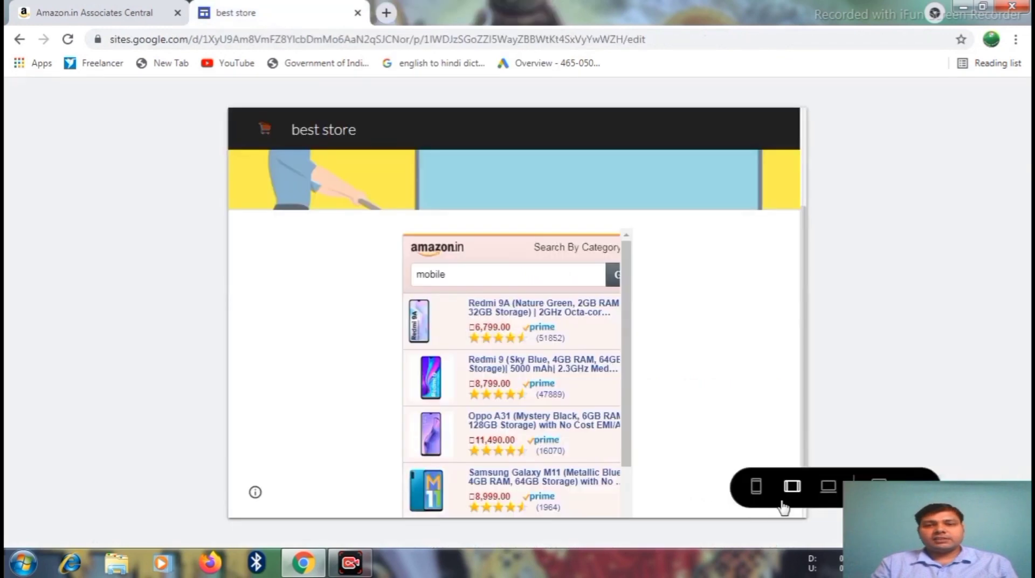
Check the site preview in phone and large-screen layouts, exit the preview, and review the widget in the editor
click(757, 490)
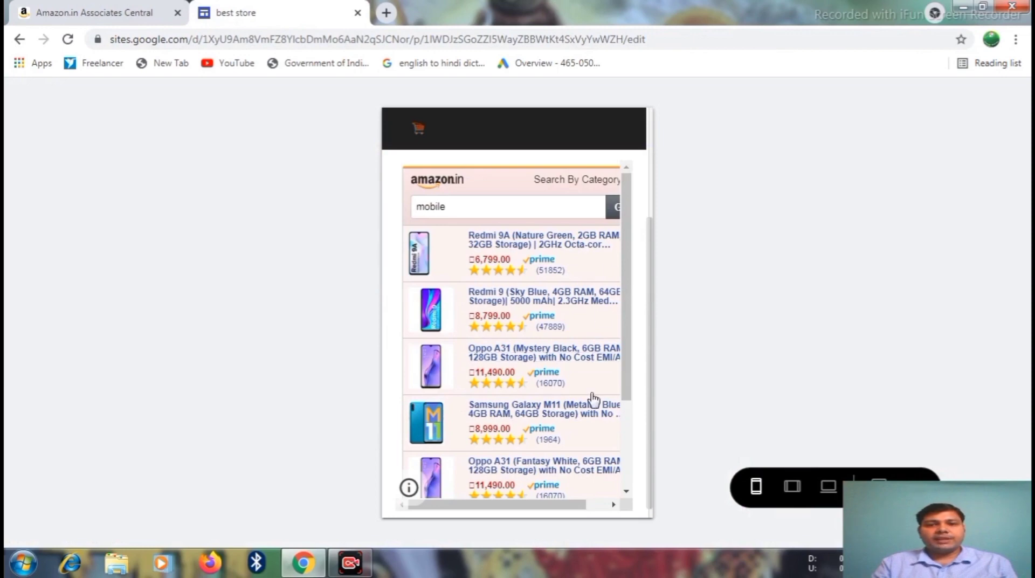
click(827, 487)
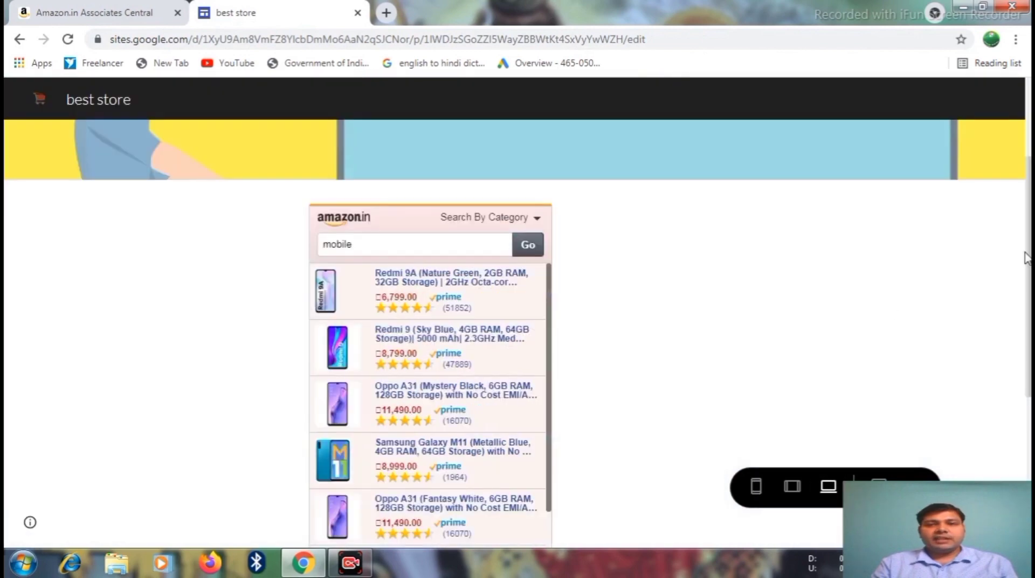
drag(1027, 258, 1001, 351)
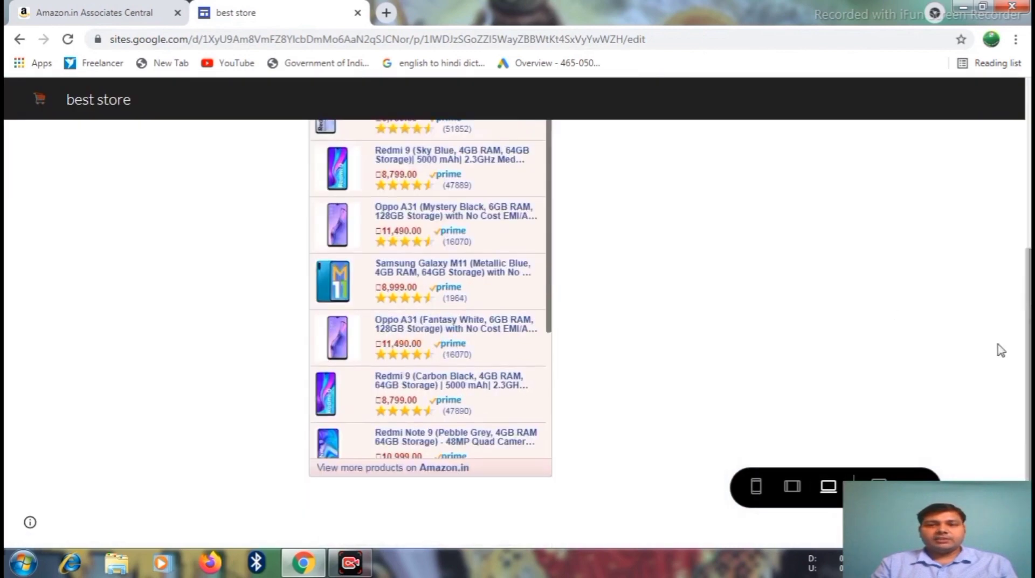
click(921, 486)
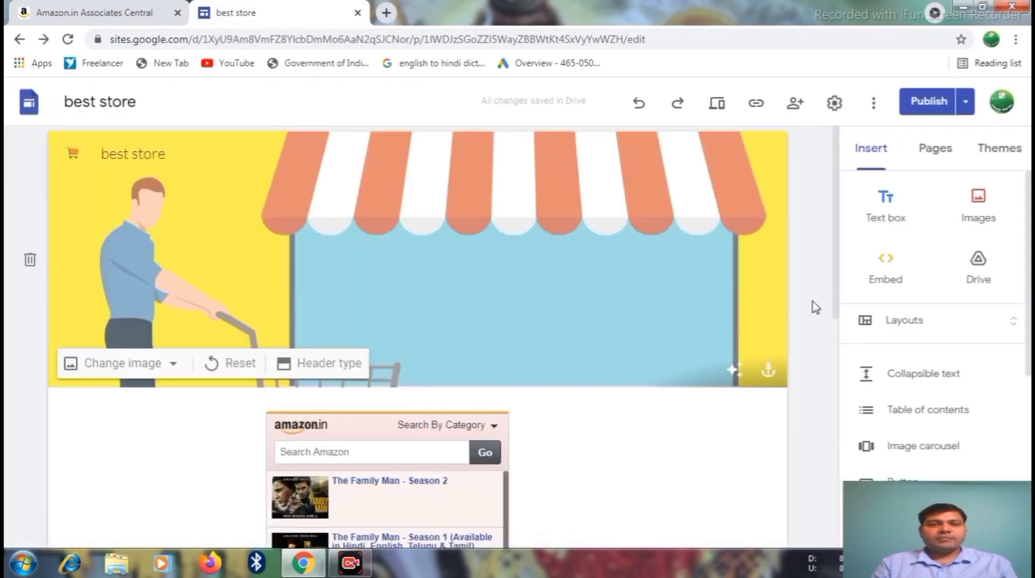
drag(836, 293, 839, 409)
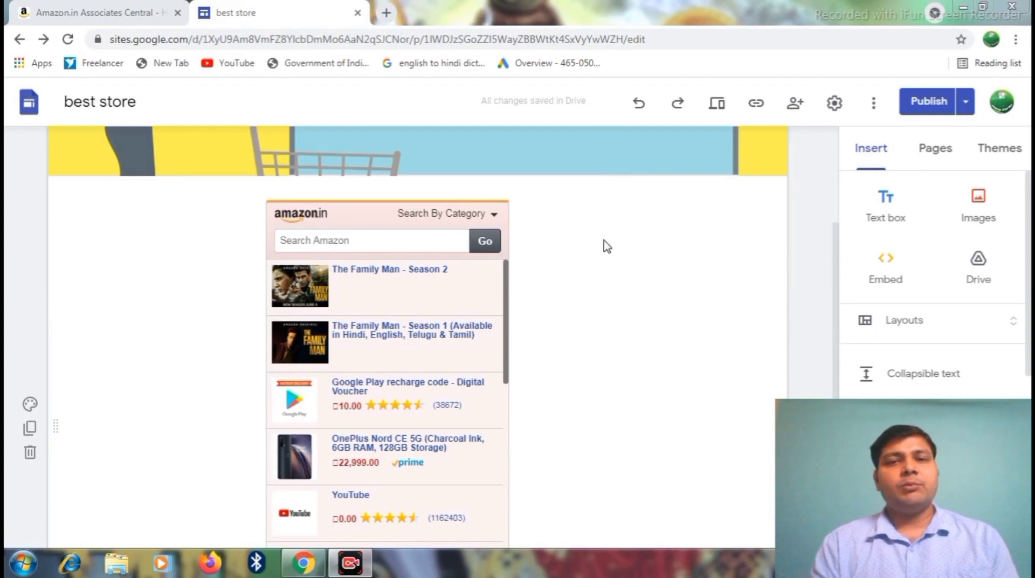
Switch to Amazon Associates Central and open the Product Links page at its best-selling products section
click(93, 15)
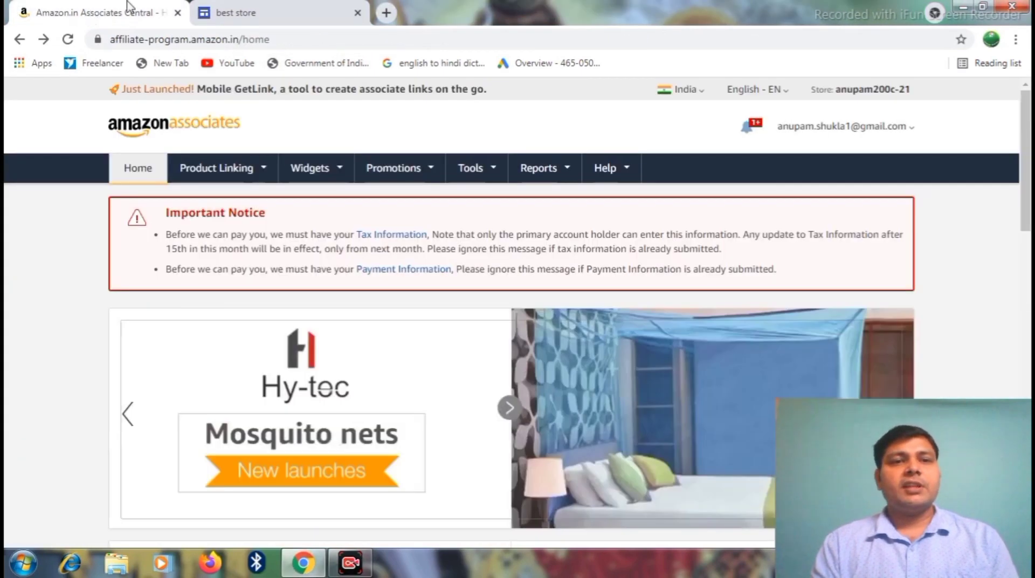
click(221, 171)
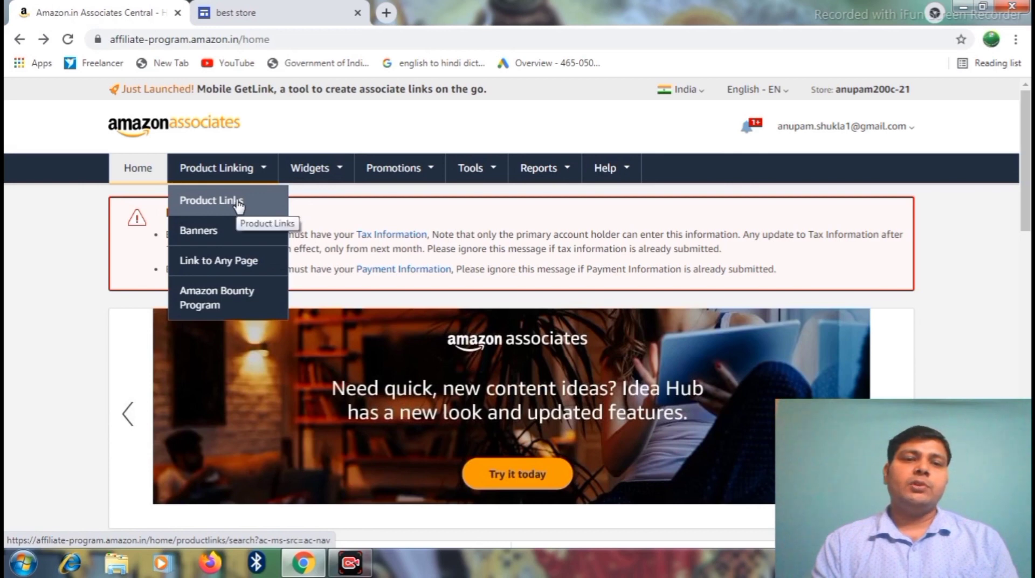
click(238, 205)
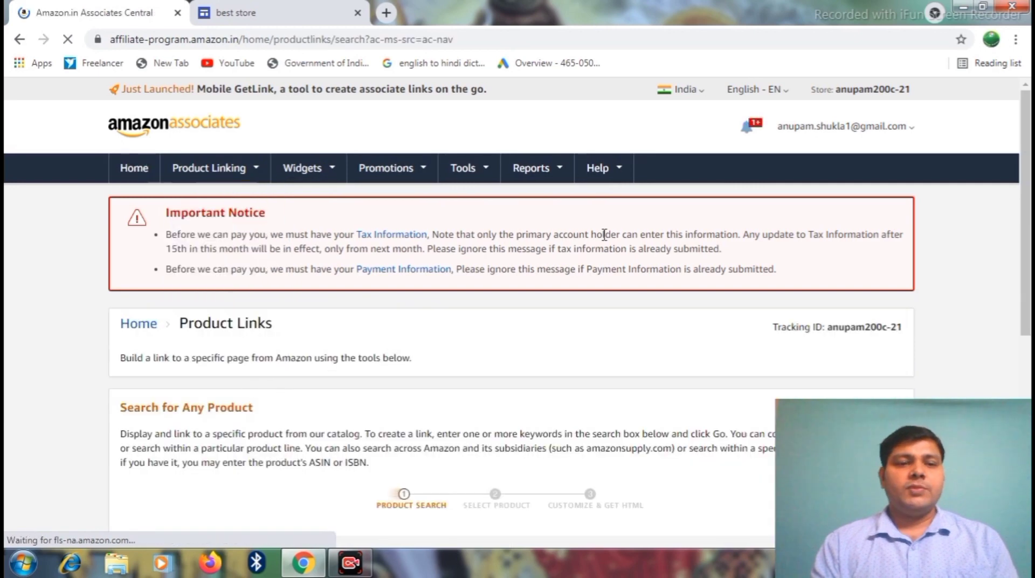
scroll(513, 323, down, 4)
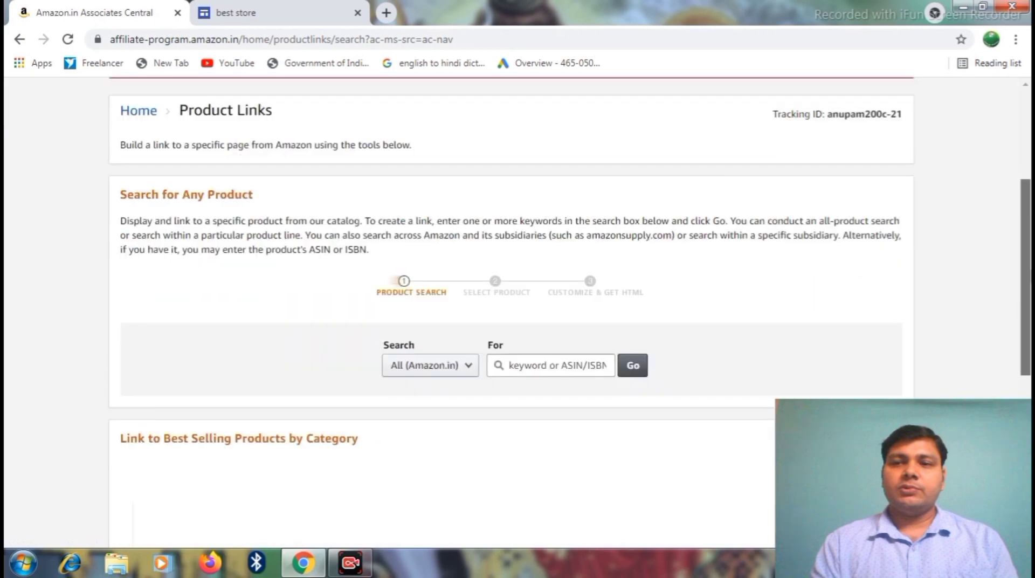
scroll(820, 238, down, 5)
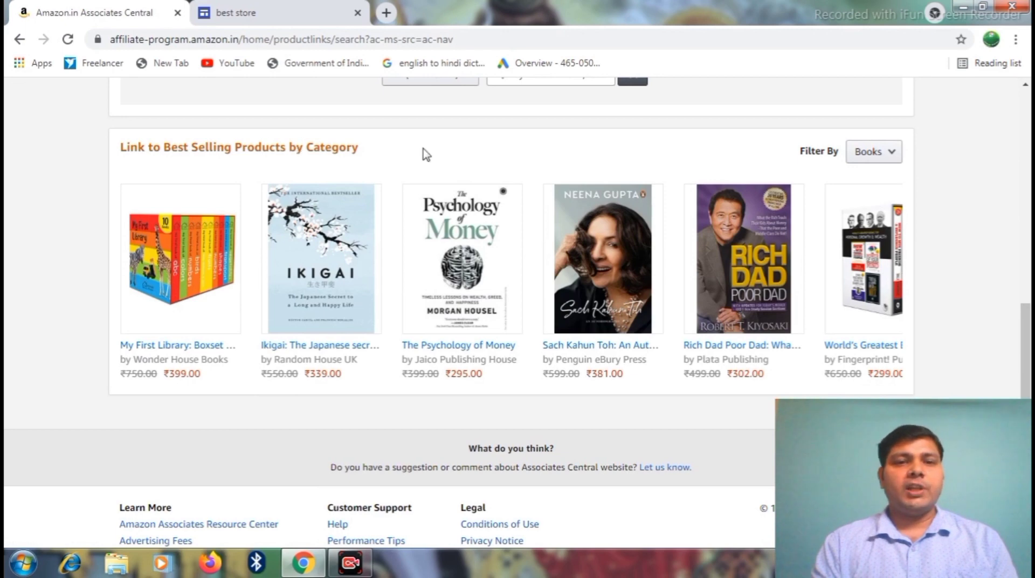
Filter the best-selling products by Electronics and advance to the next set of products
click(870, 154)
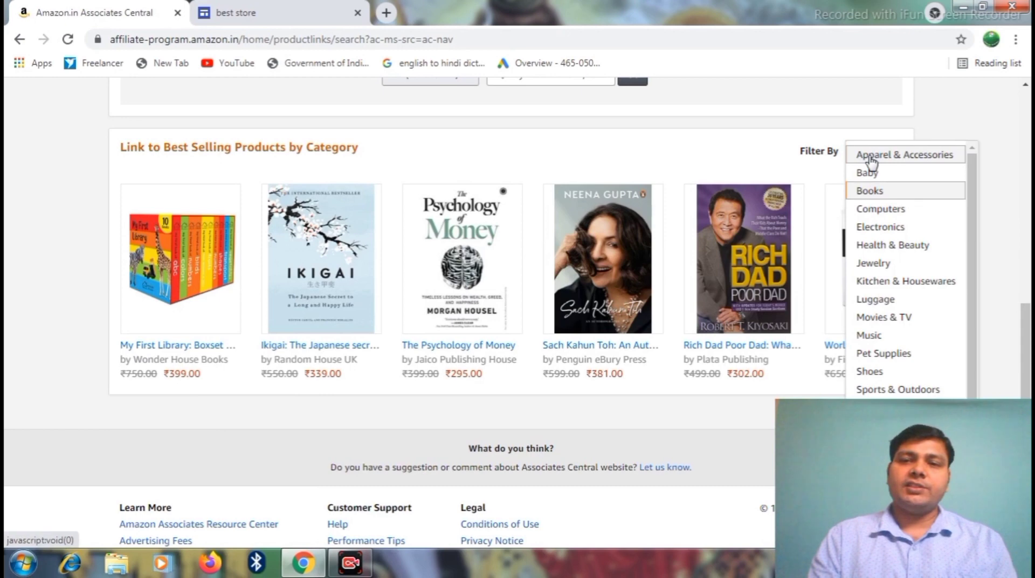
click(883, 227)
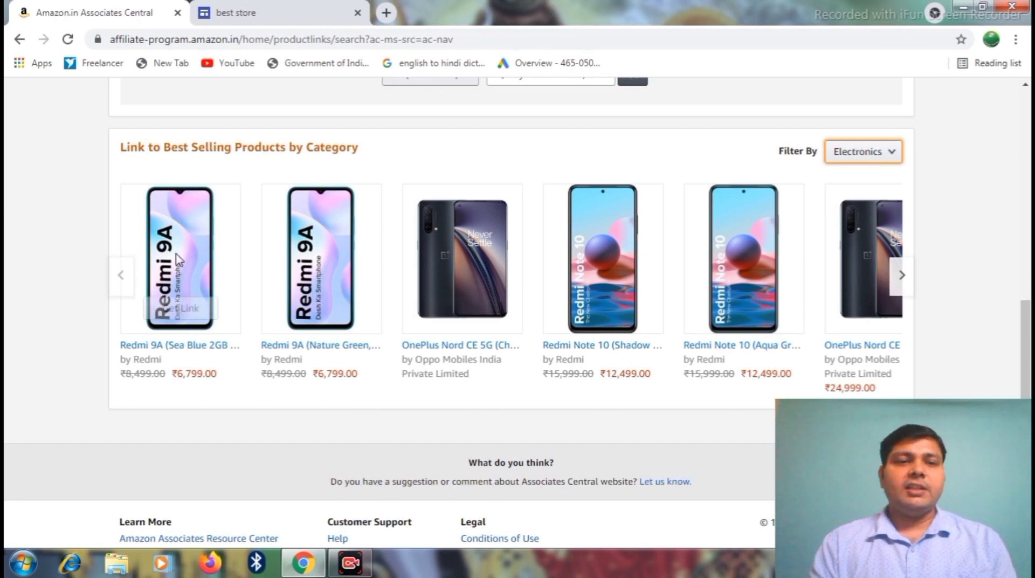
click(899, 276)
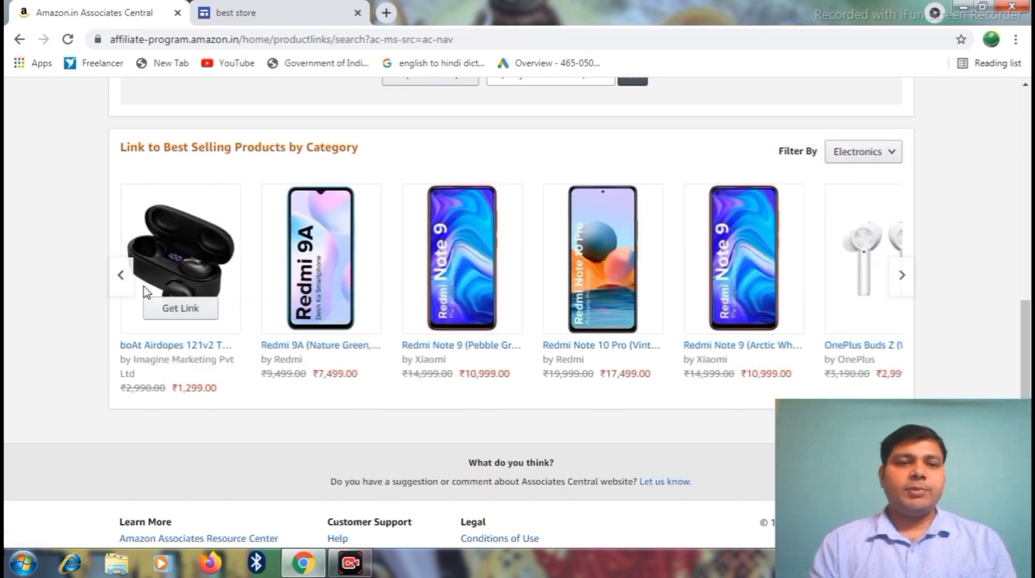
Get the link for the Redmi 9A (Nature Green) from the best-selling products and open its Add to Widget options
mouse_move(273, 259)
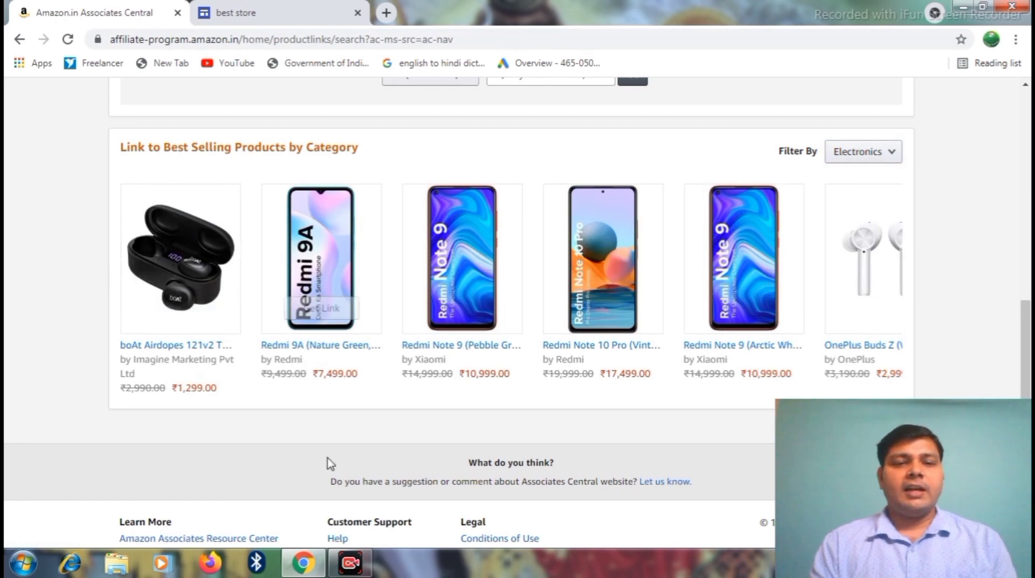
mouse_move(327, 330)
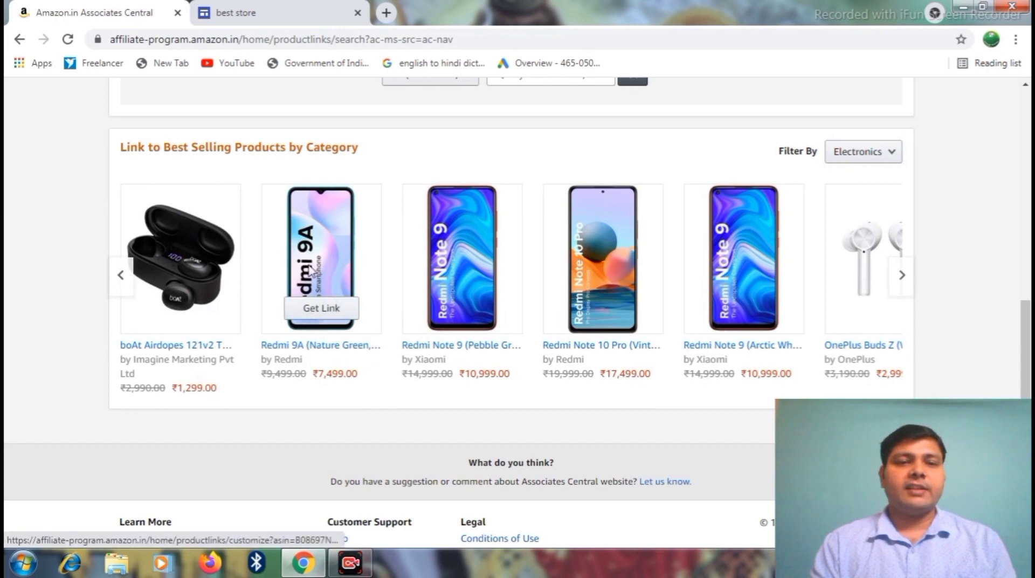
click(320, 310)
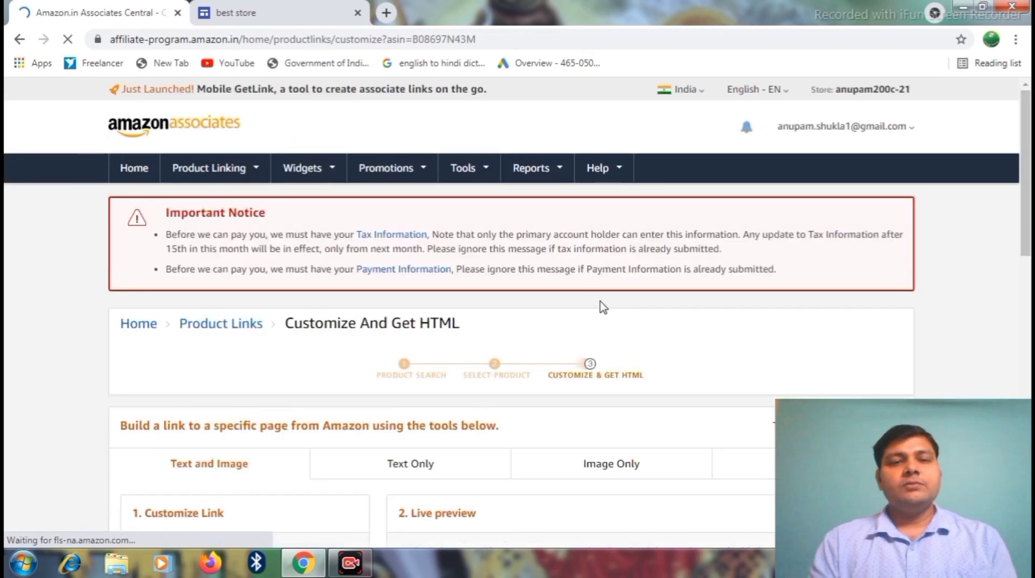
scroll(1026, 204, down, 4)
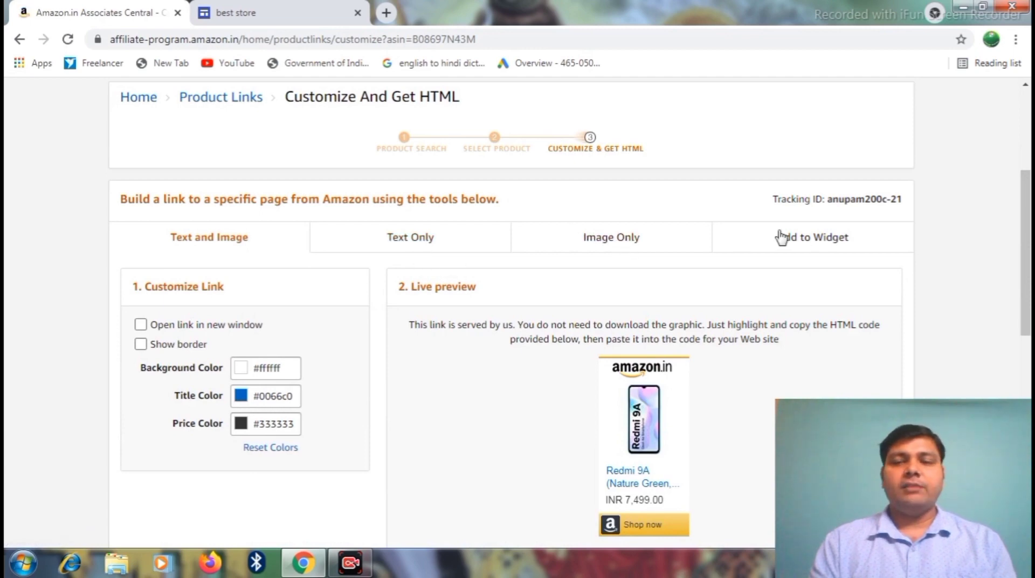
click(811, 241)
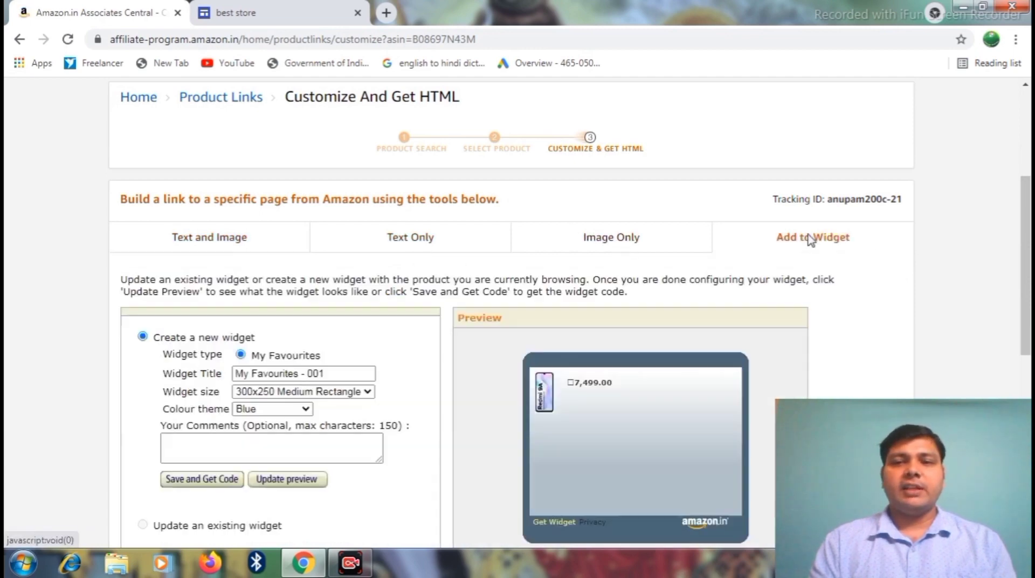
scroll(1025, 231, down, 2)
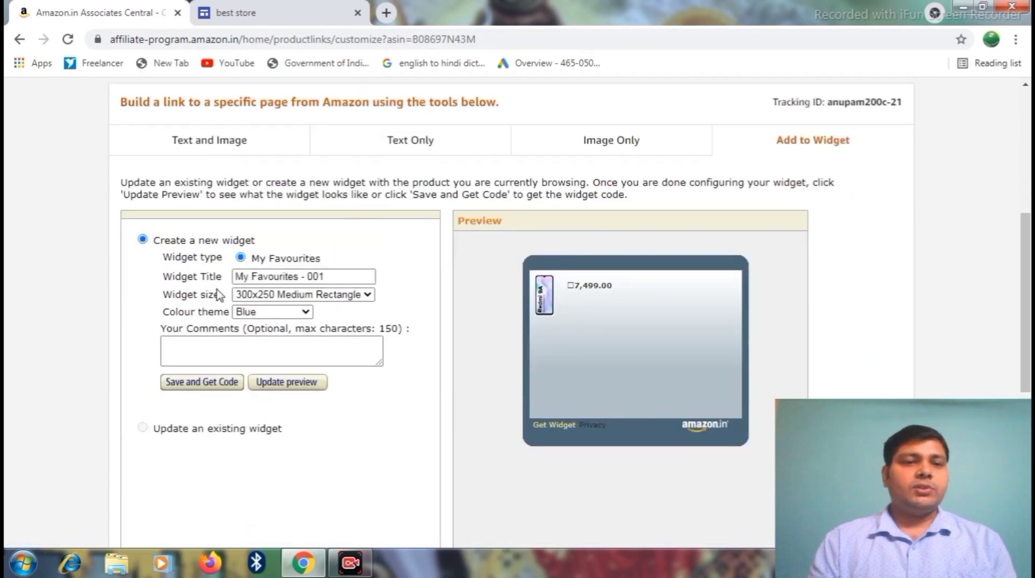
Set the new My Favourites widget's size to 180x150 Rectangle and its title to "best phone"
click(250, 295)
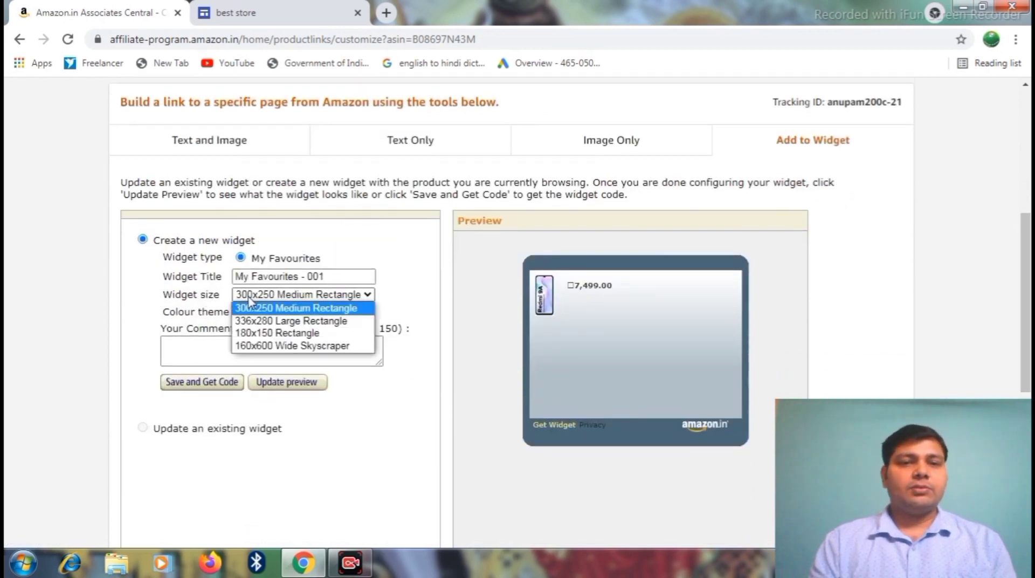
click(249, 333)
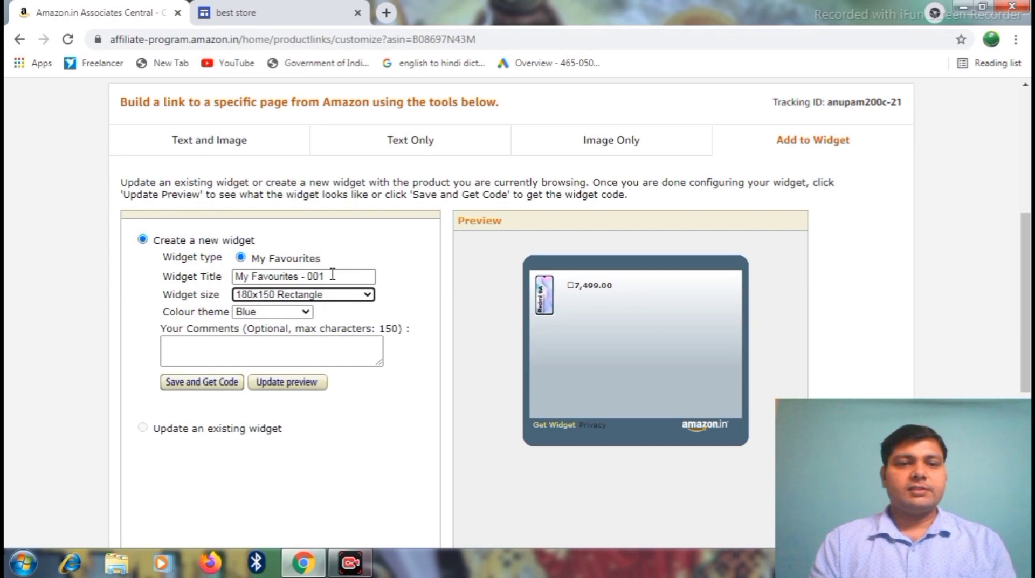
click(333, 275)
drag(281, 276, 229, 278)
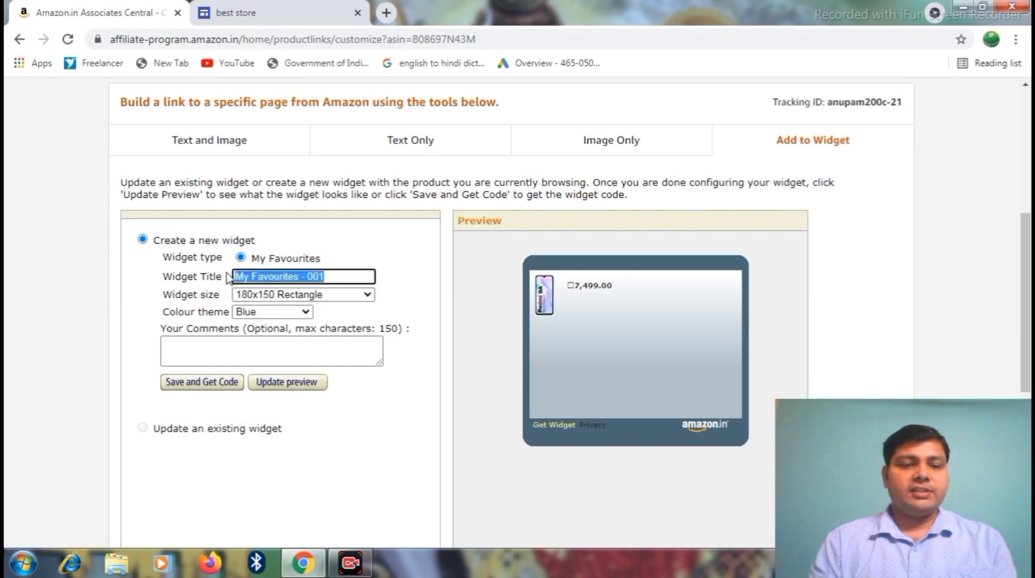
text(bse)
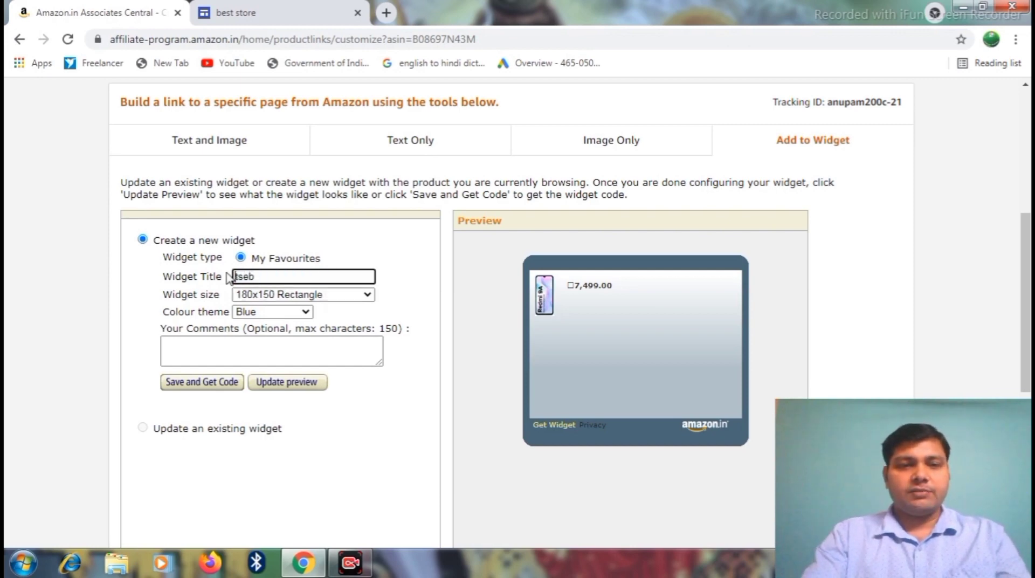
drag(229, 278, 280, 289)
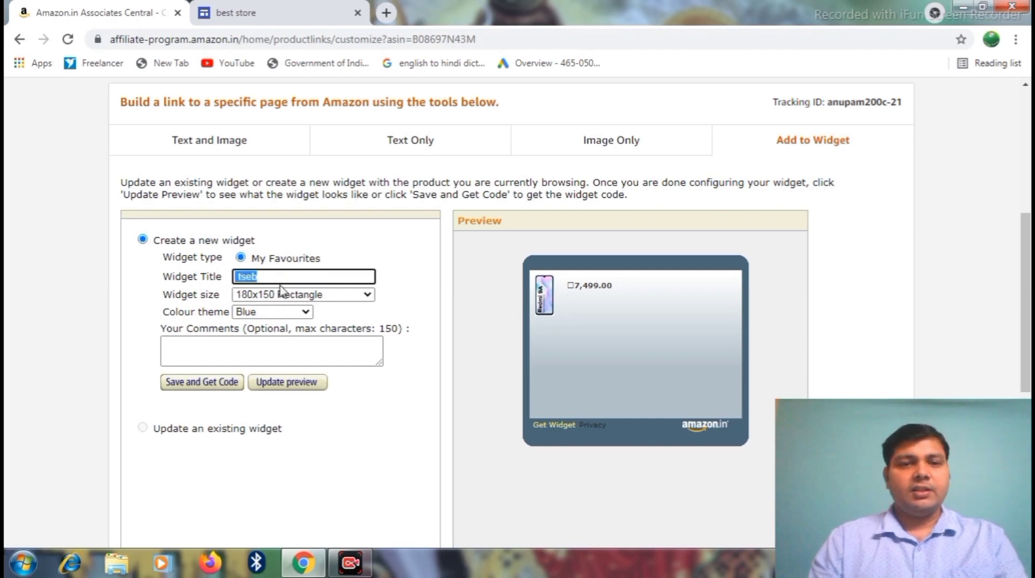
text(b)
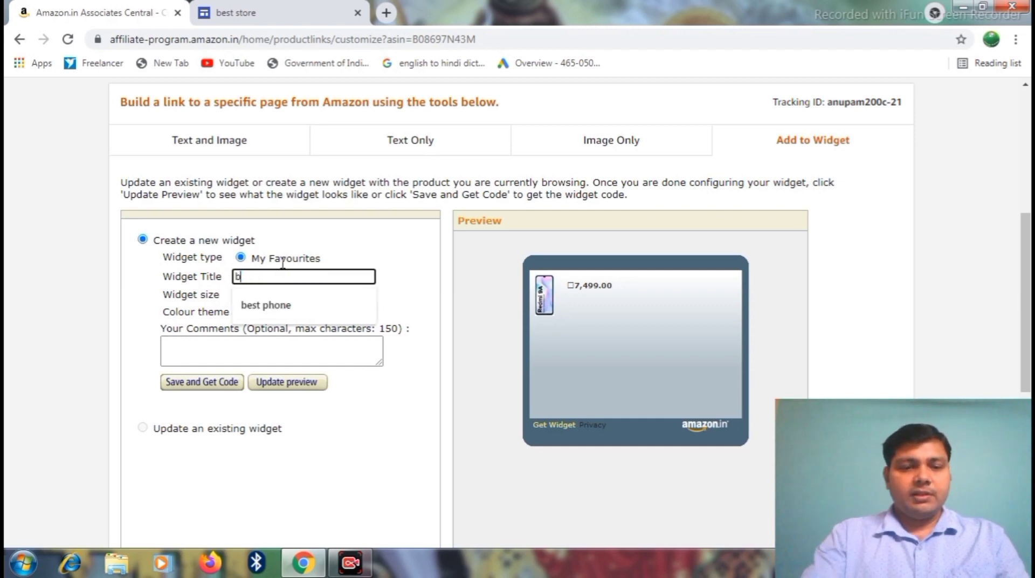
text(est p)
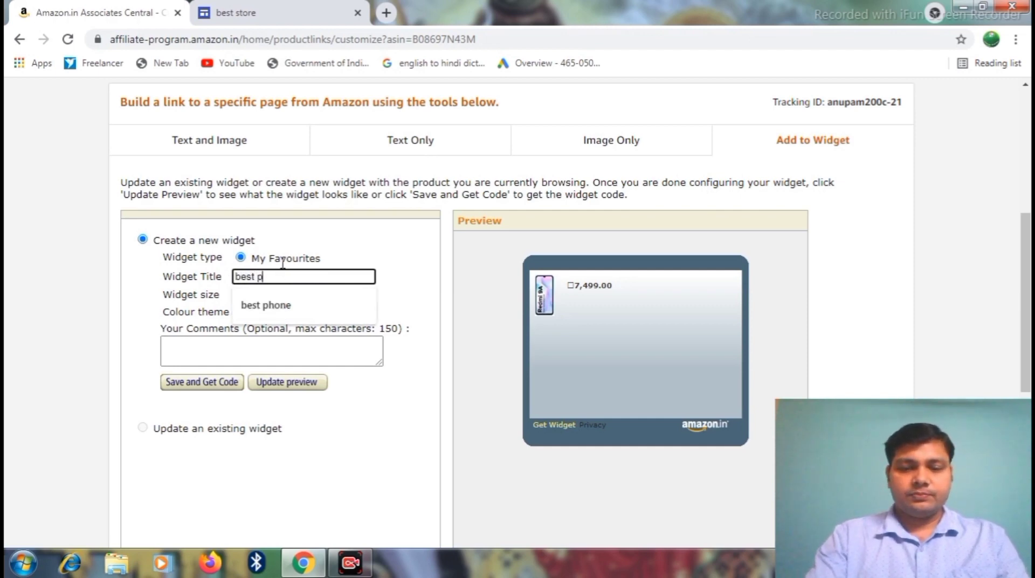
text(hone)
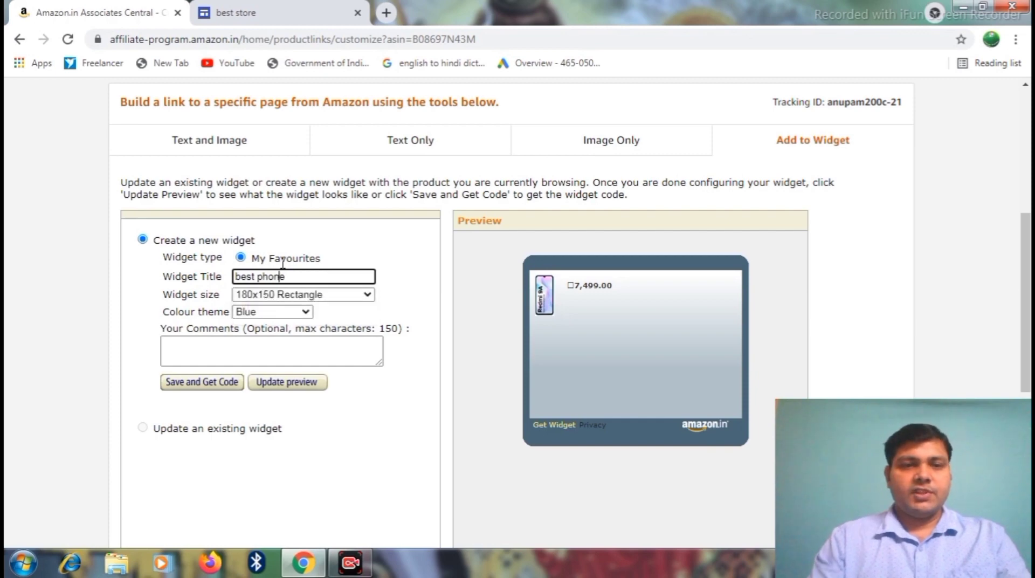
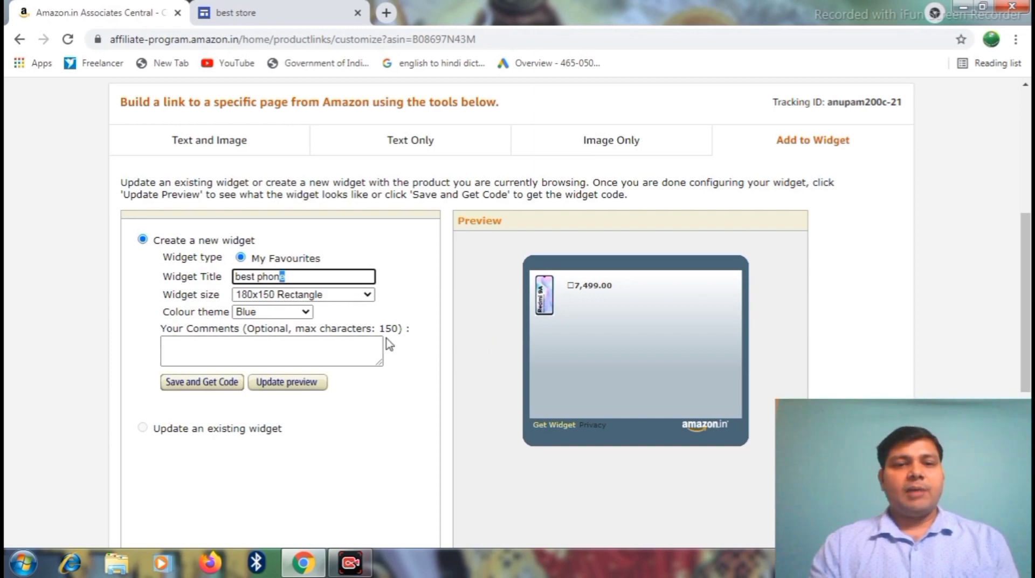
Try the Grey colour theme on the best phone widget and update its preview
click(303, 312)
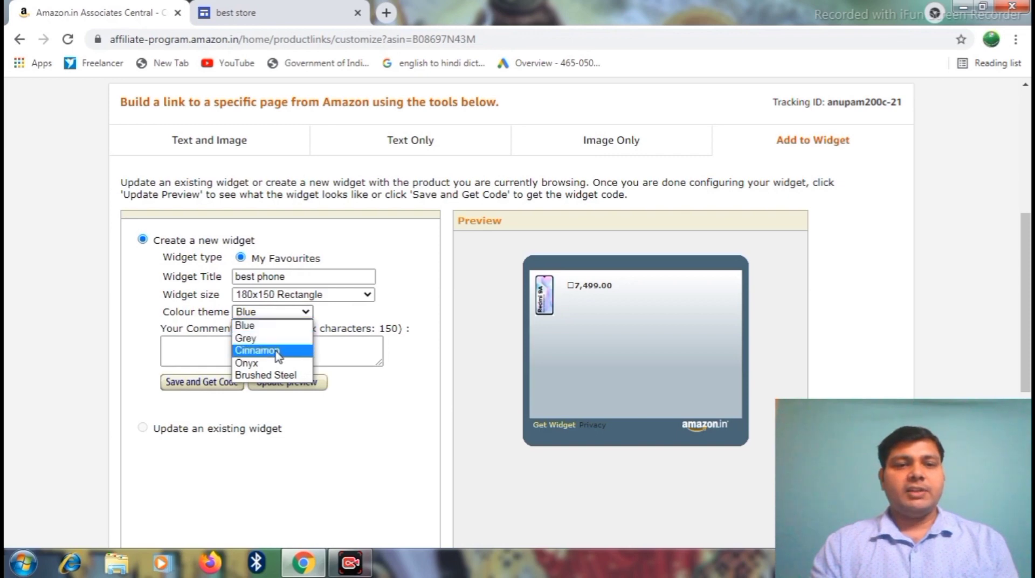
click(277, 338)
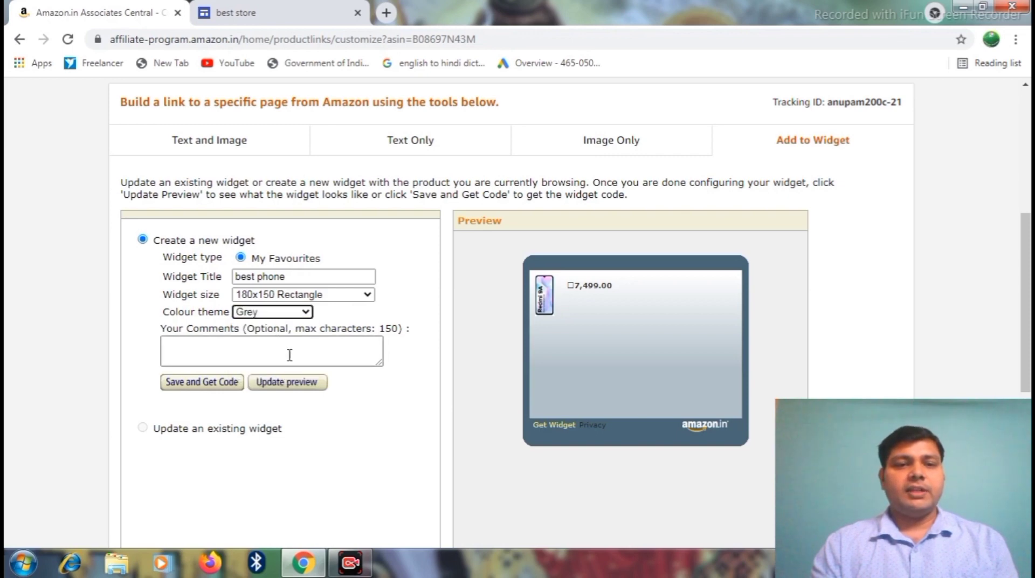
click(280, 385)
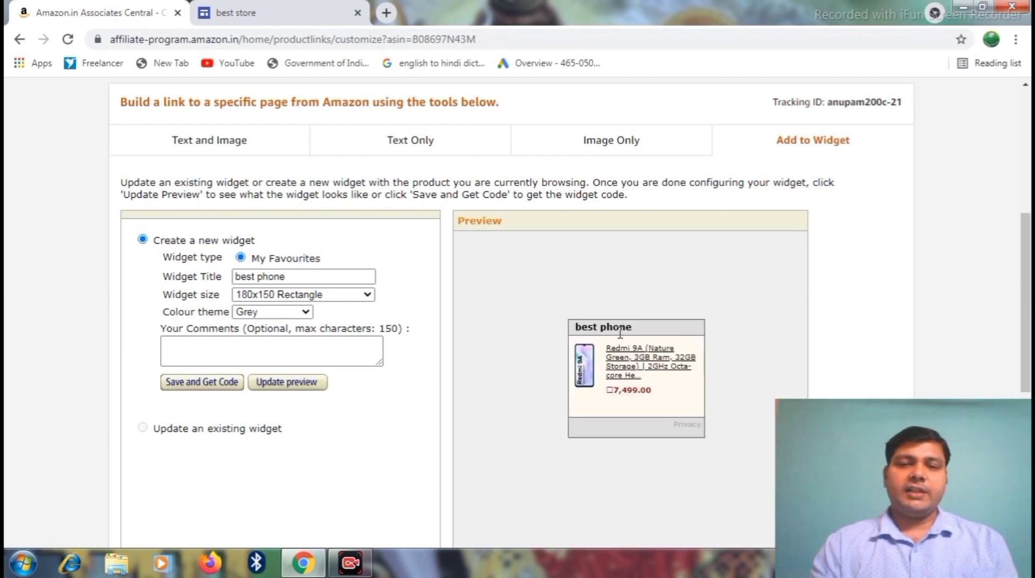
Set the best phone widget's colour theme to Blue and refresh the preview
click(302, 312)
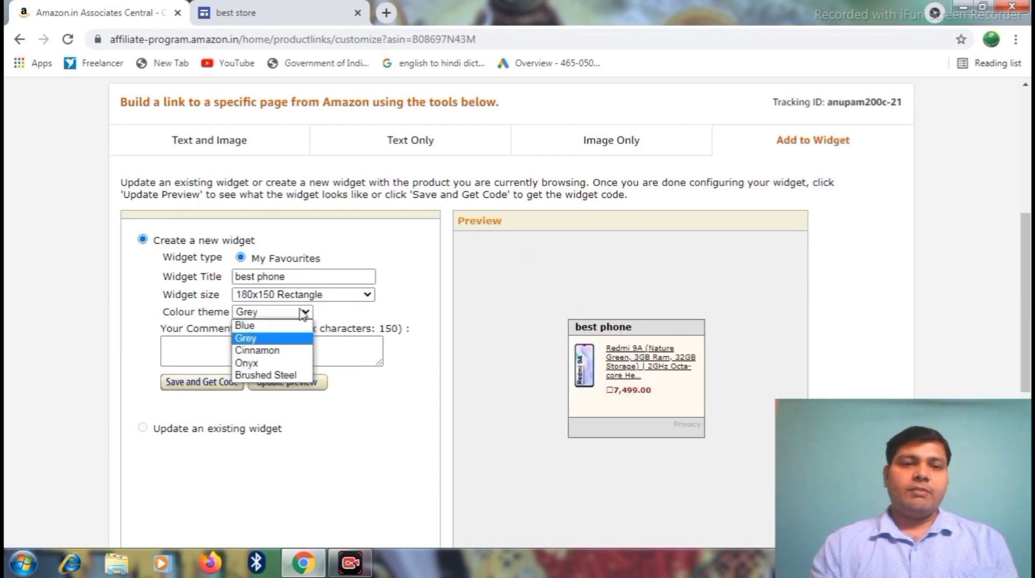
click(286, 325)
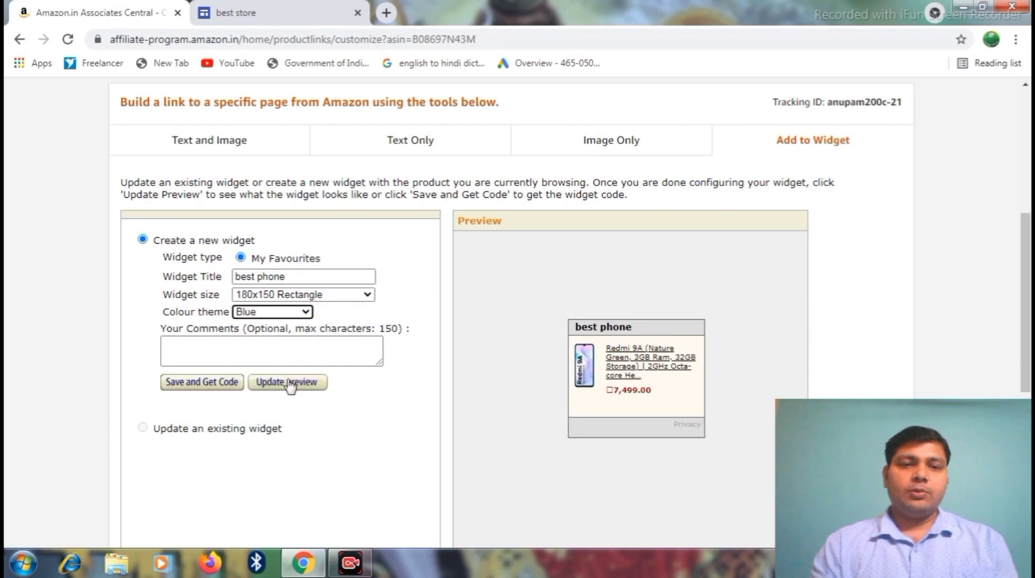
click(290, 384)
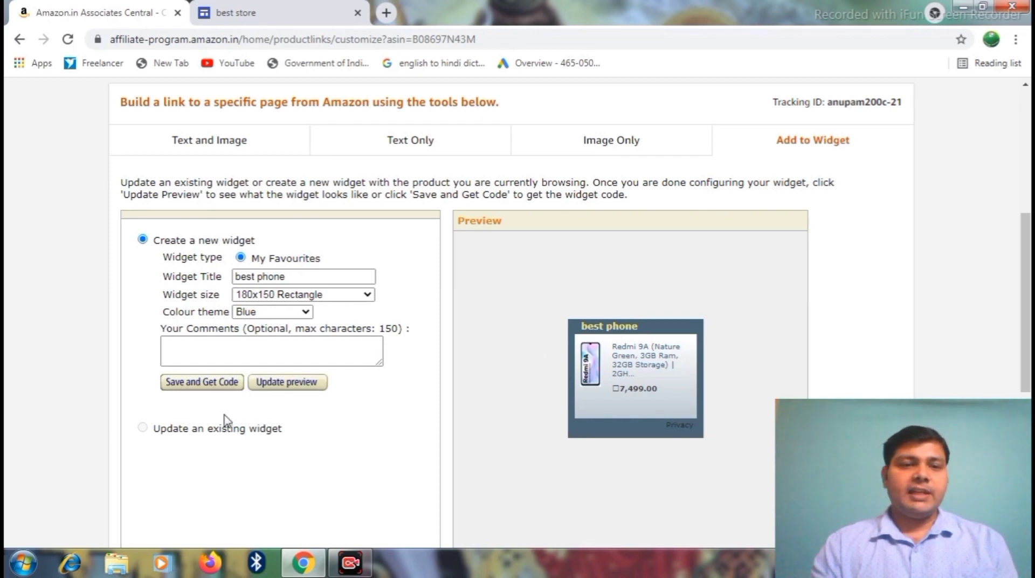
Save the best phone widget, generate its embed code, and copy the complete code
click(190, 382)
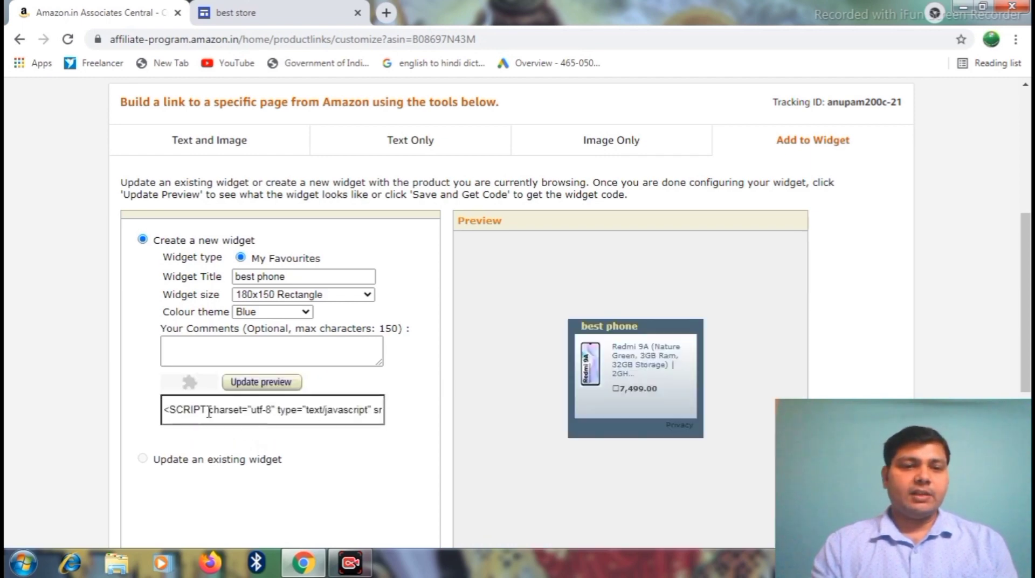
click(220, 410)
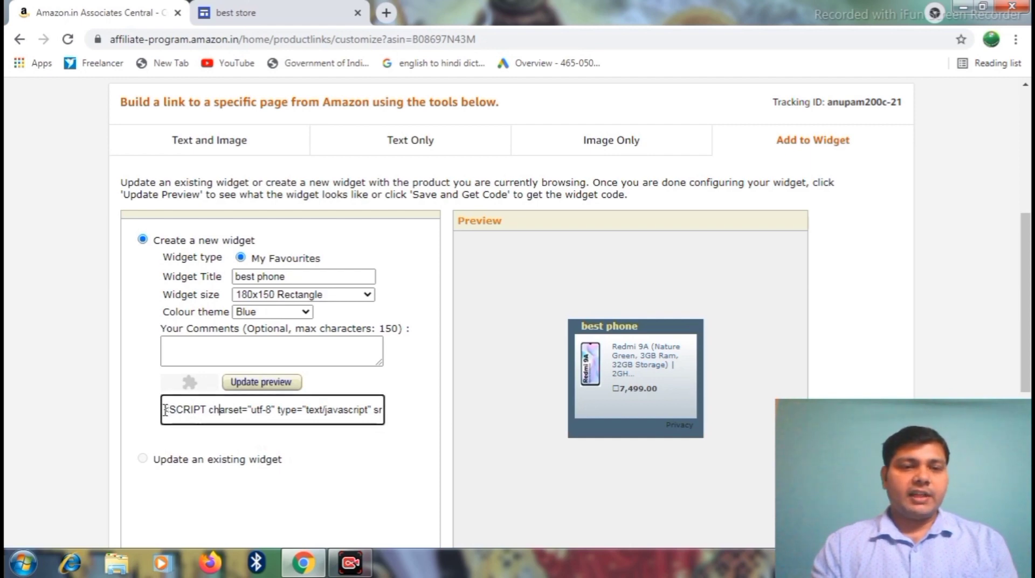
drag(165, 410, 389, 418)
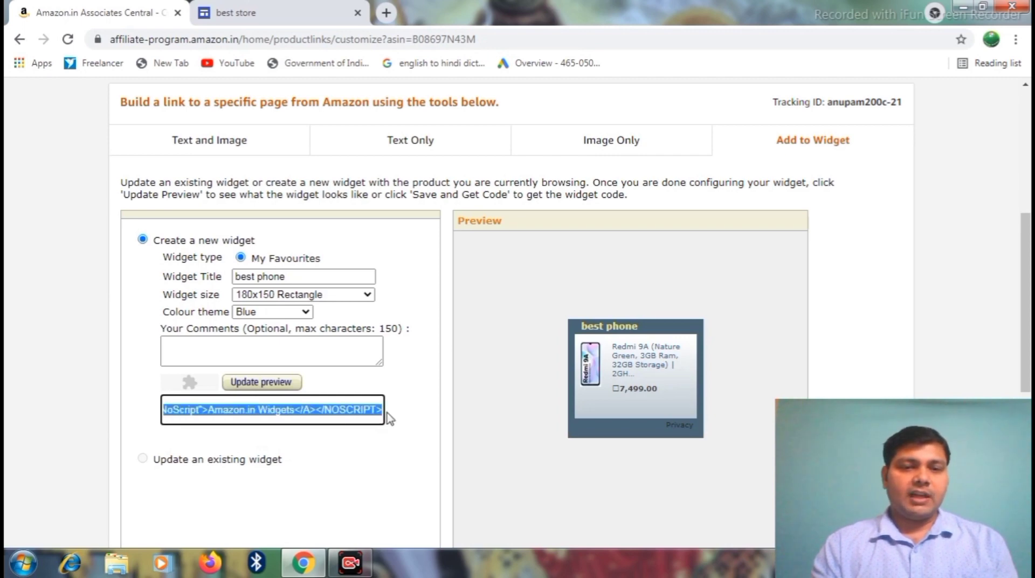
right_click(360, 411)
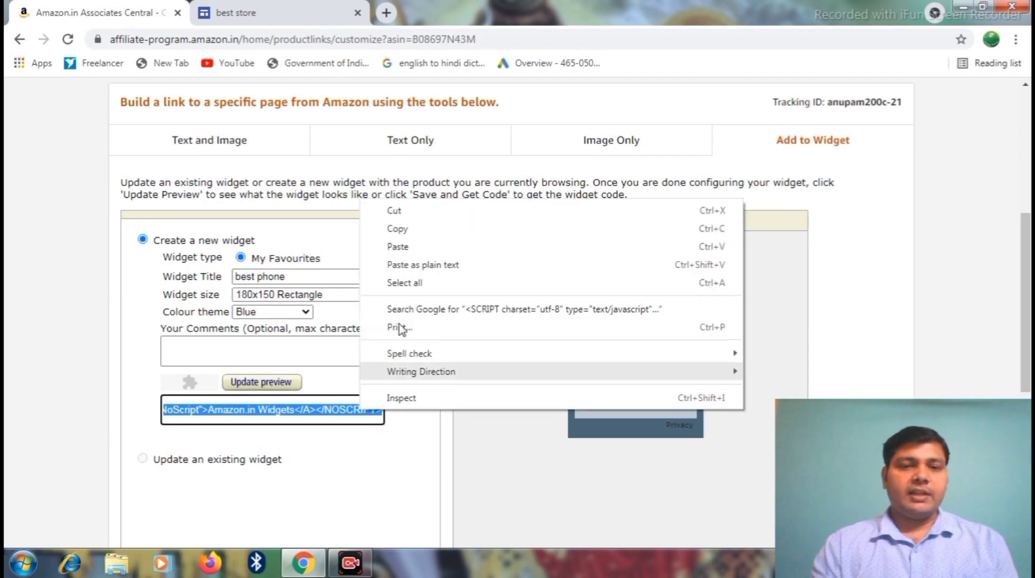
click(417, 238)
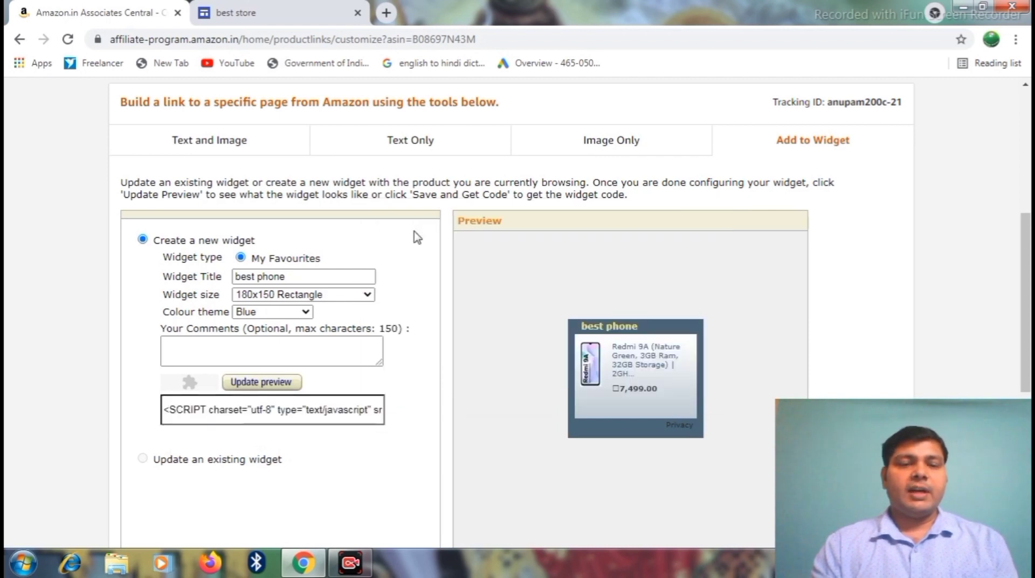
Switch to the best store site in Google Sites and insert the copied best phone widget code as an embed
click(259, 19)
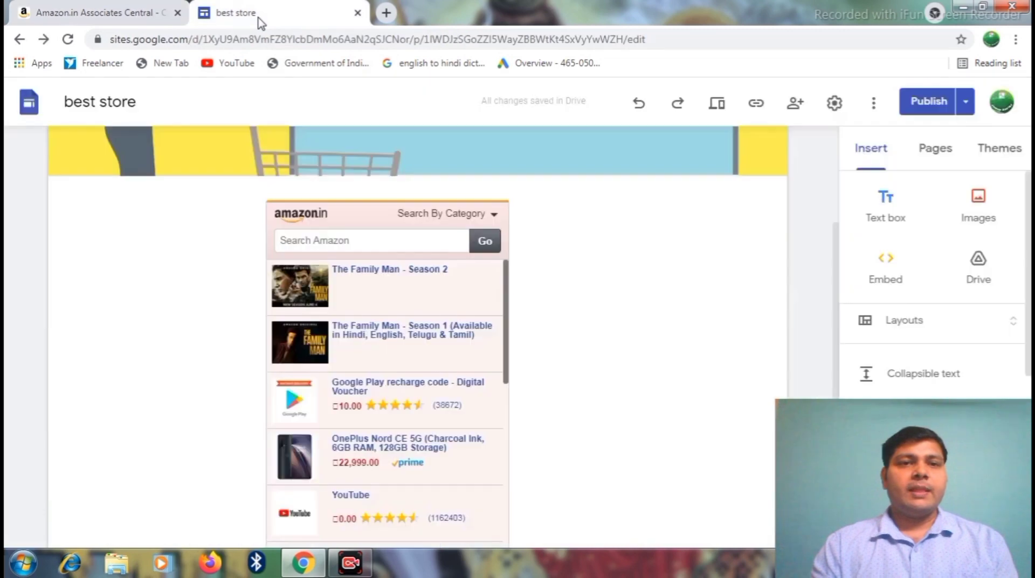
click(884, 266)
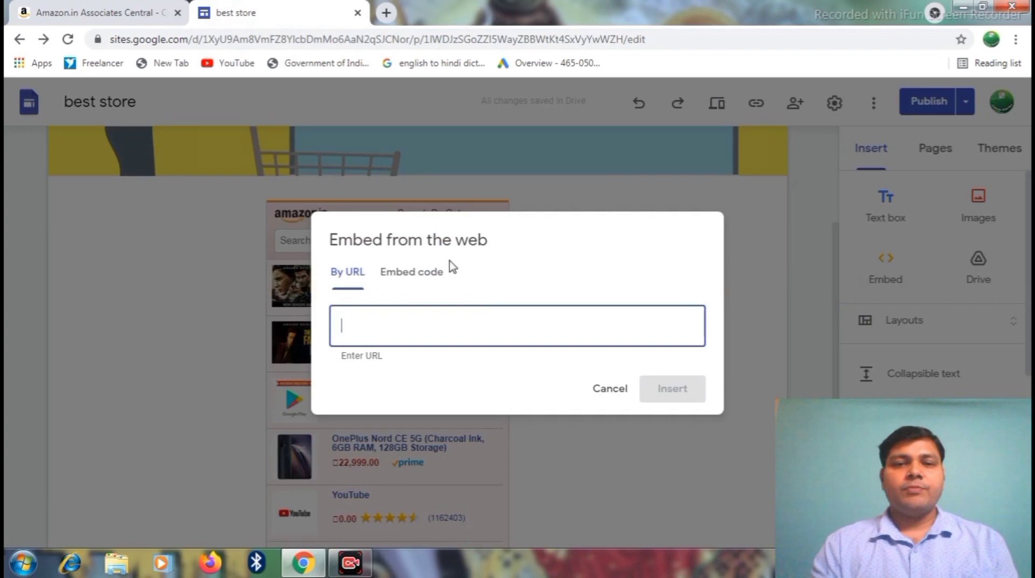
click(420, 276)
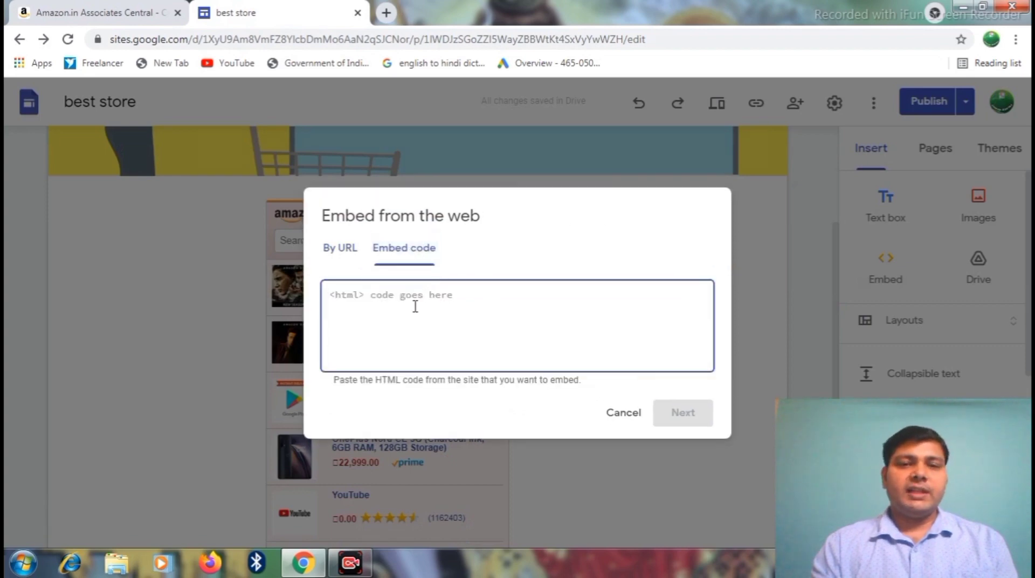
right_click(412, 299)
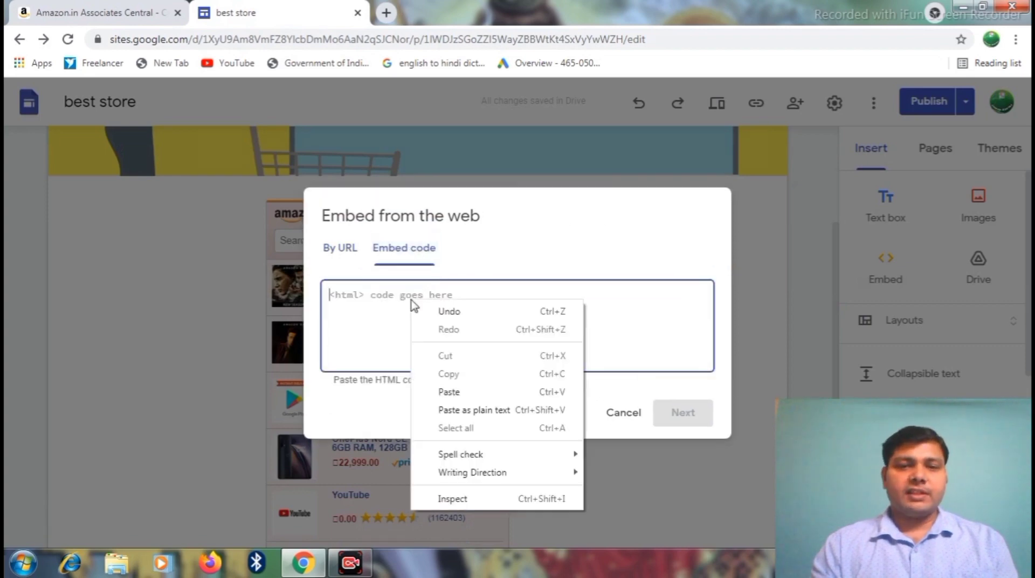
click(462, 393)
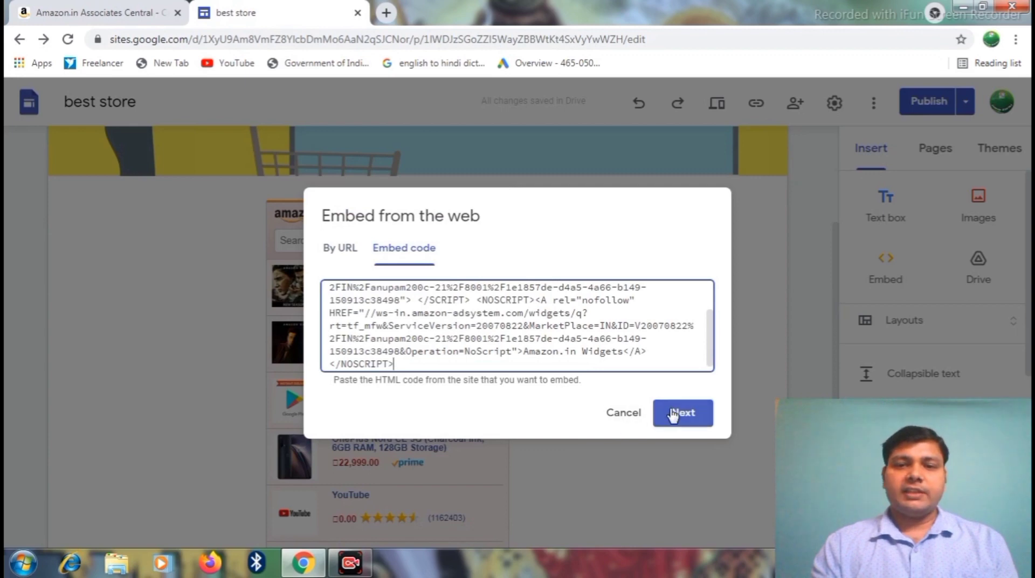
click(674, 415)
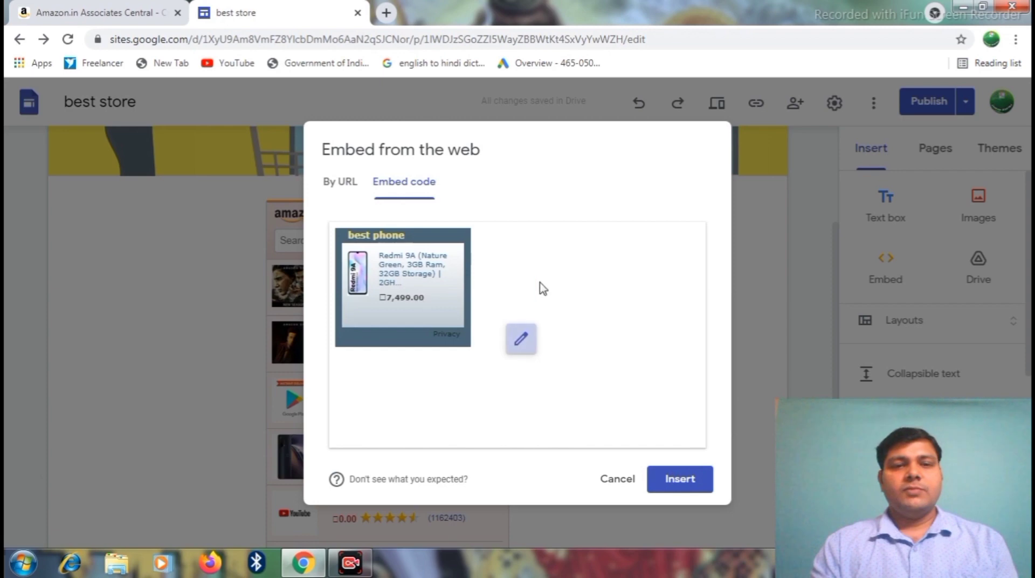
click(685, 486)
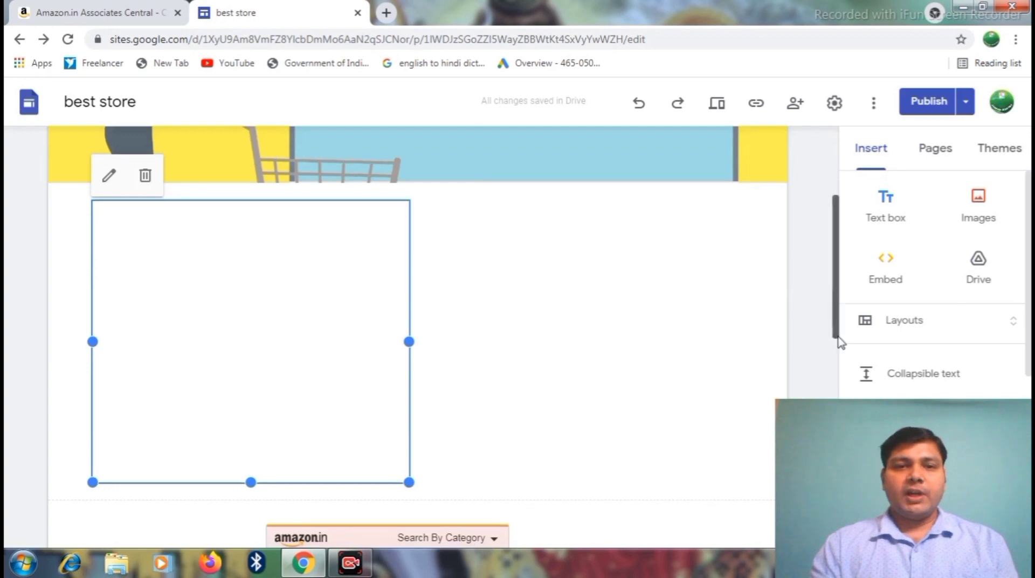
Shrink the best phone embed's height and width so its frame fits closely around the Redmi 9A widget
scroll(839, 342, down, 2)
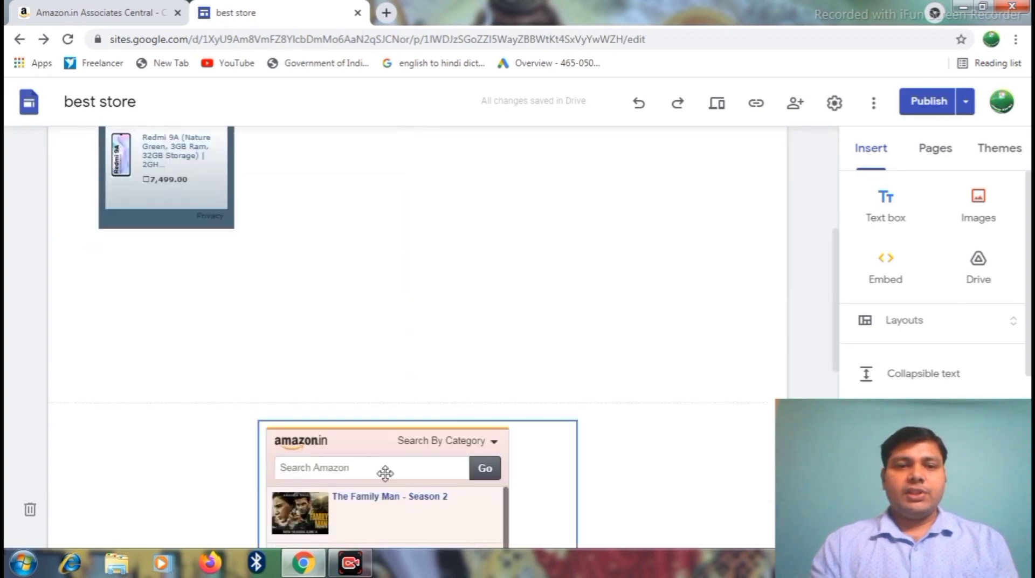
click(212, 214)
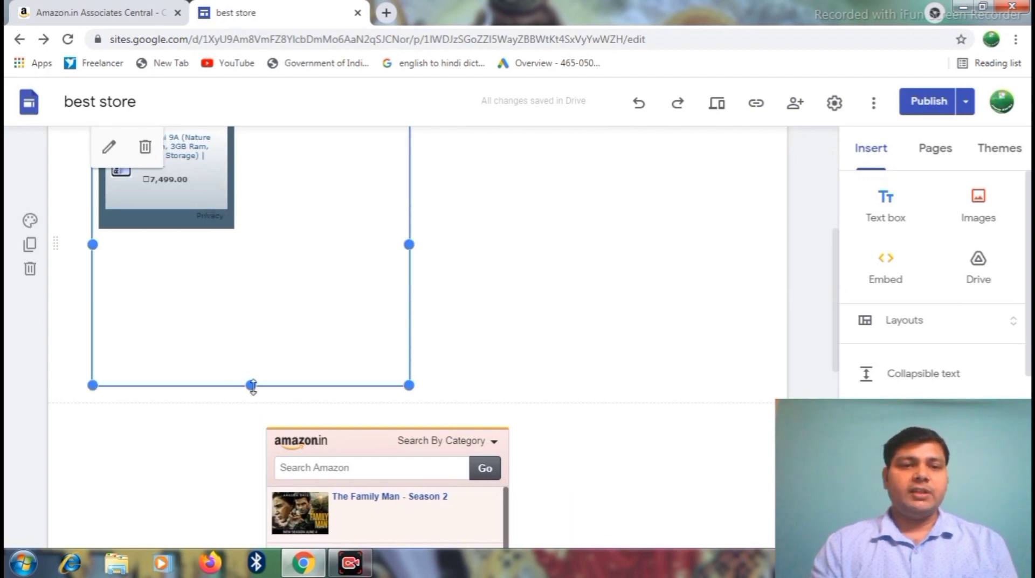
drag(250, 311, 248, 239)
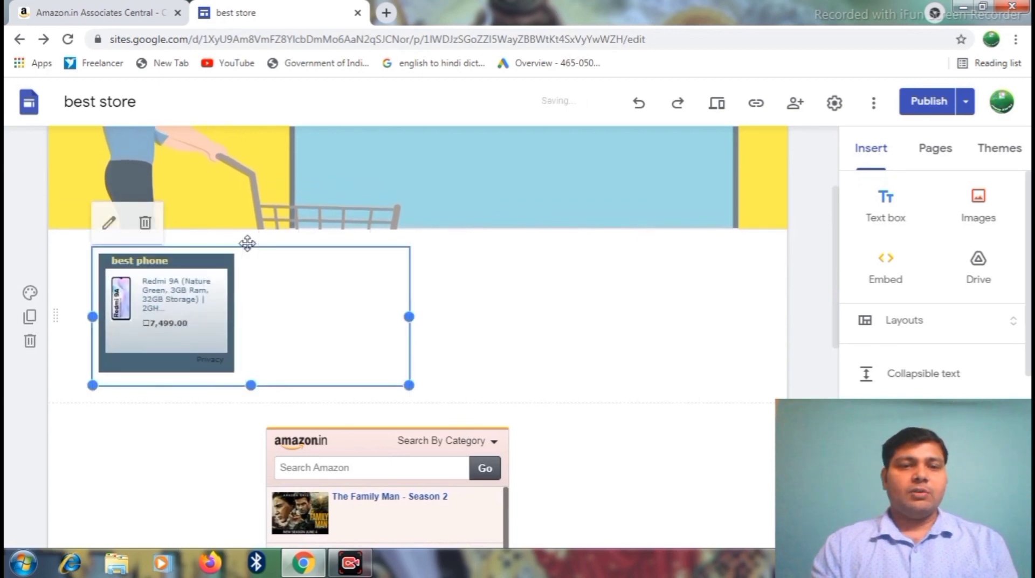
drag(407, 315, 189, 302)
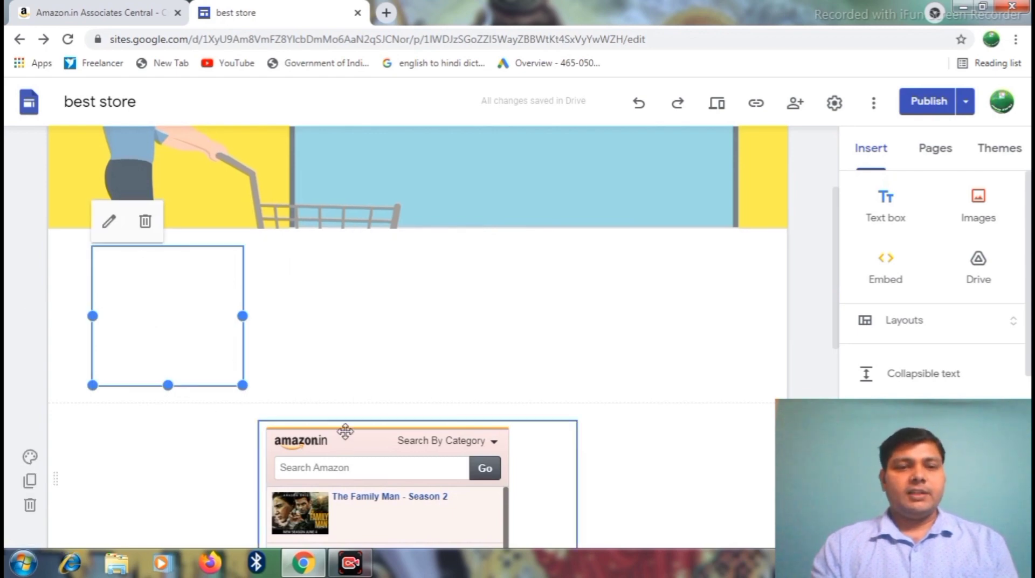
Move the Amazon search widget up into the same section, directly beside the best phone widget
drag(342, 439, 330, 319)
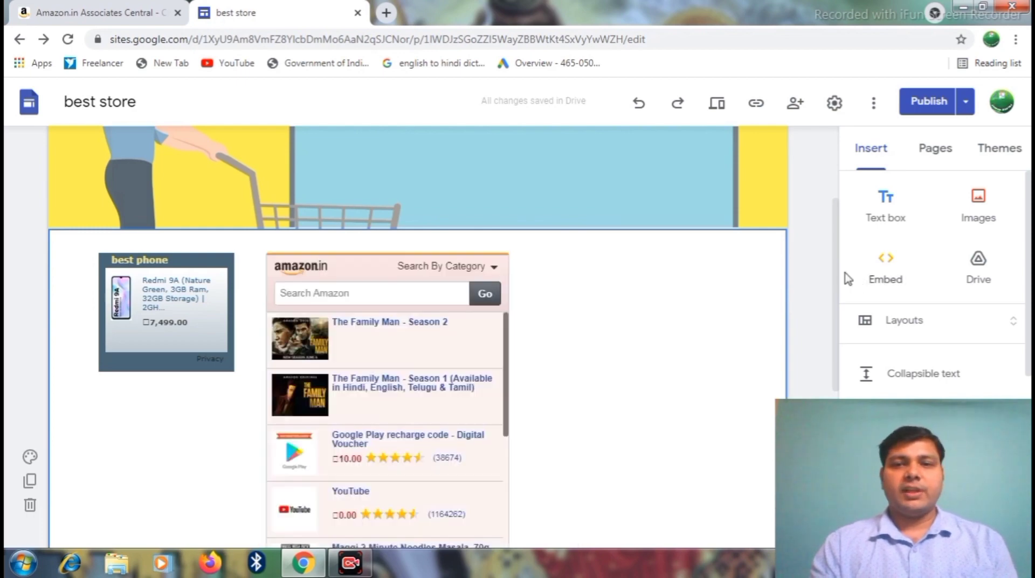
scroll(843, 325, down, 4)
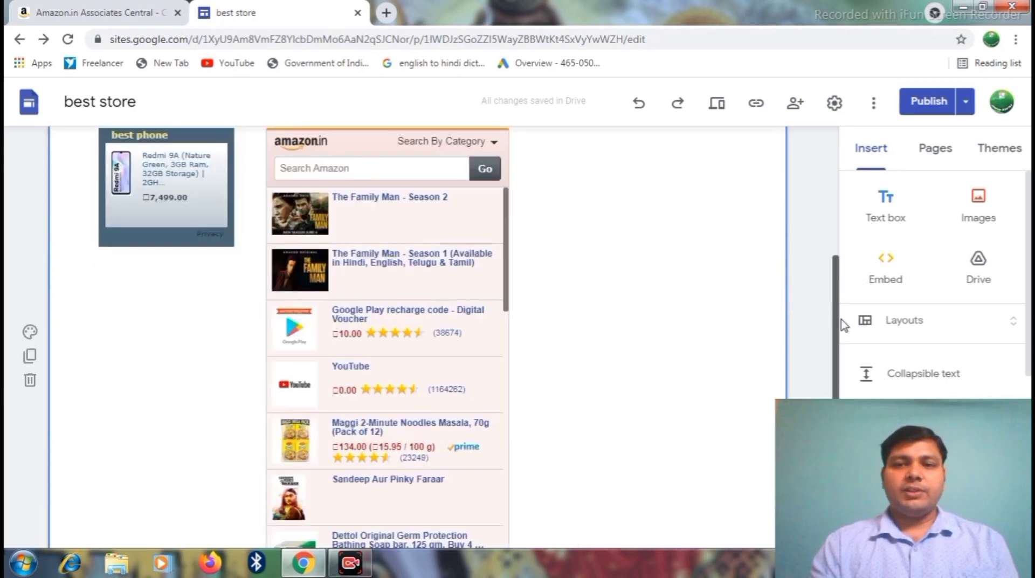
scroll(840, 291, up, 3)
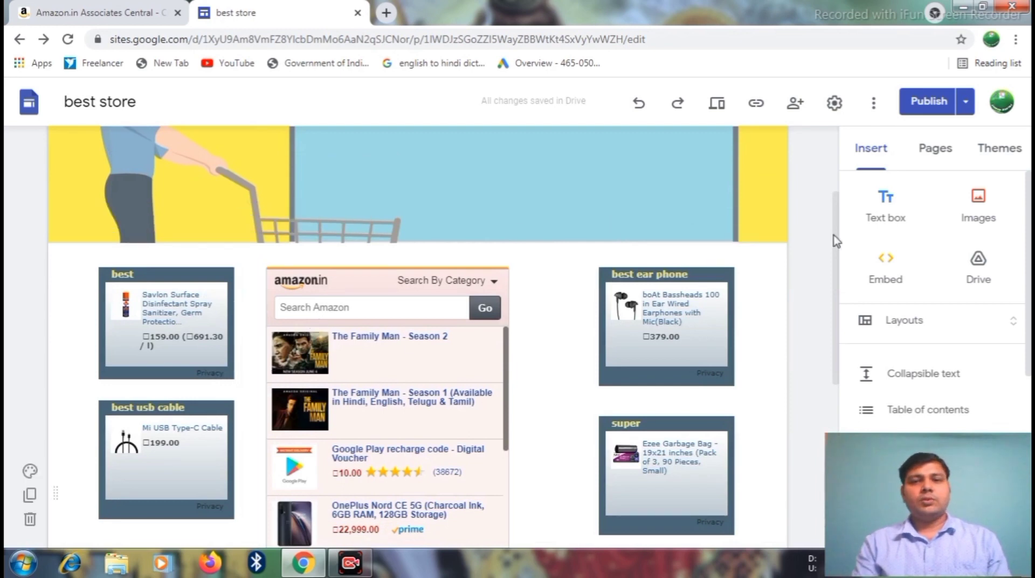
Review the arranged product widgets on the page and publish the updated best store site
drag(835, 240, 835, 323)
scroll(836, 324, down, 2)
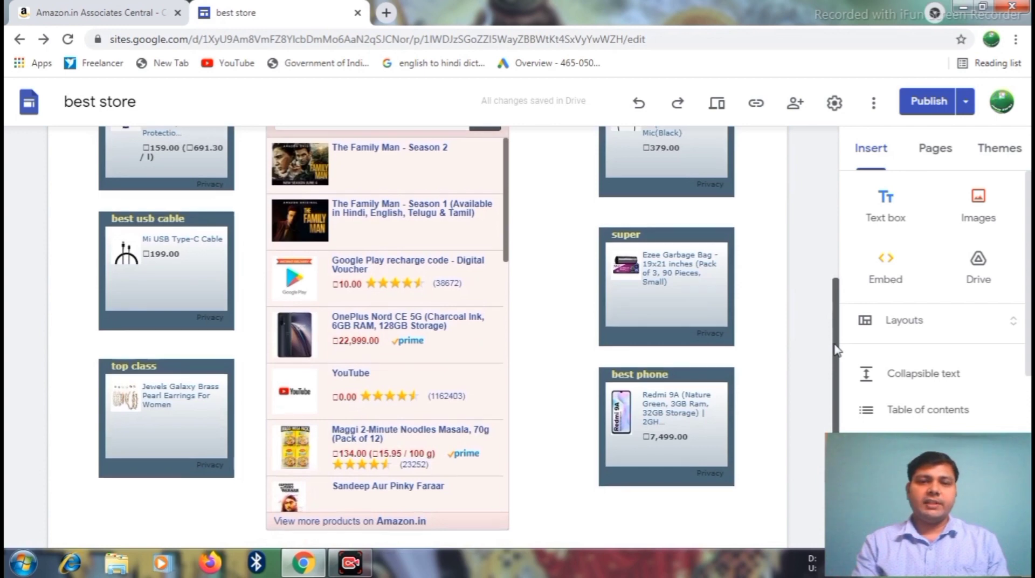
scroll(836, 302, up, 3)
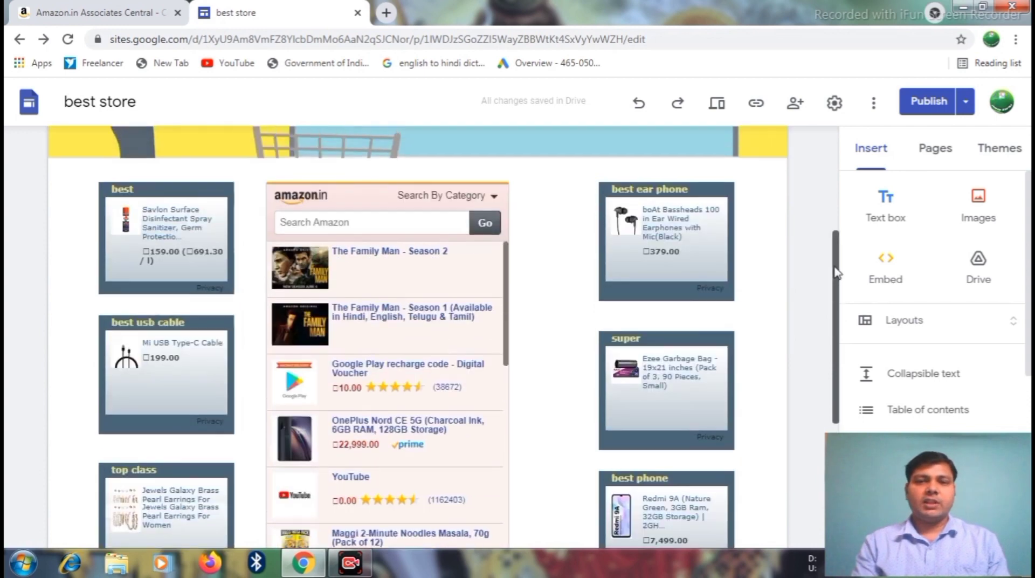
mouse_move(836, 265)
mouse_down()
mouse_move(836, 407)
mouse_move(832, 269)
mouse_up()
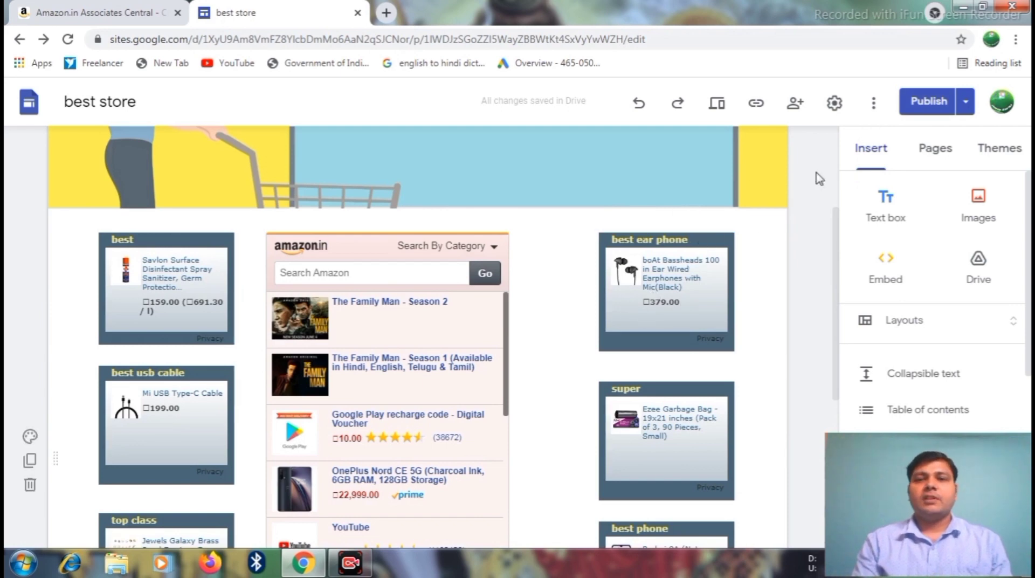
click(913, 106)
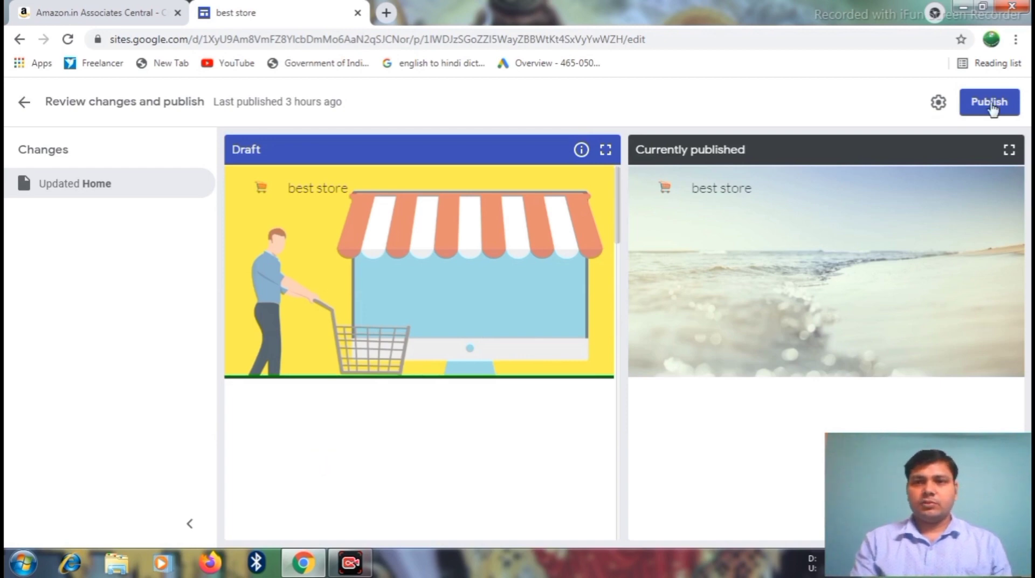
click(990, 106)
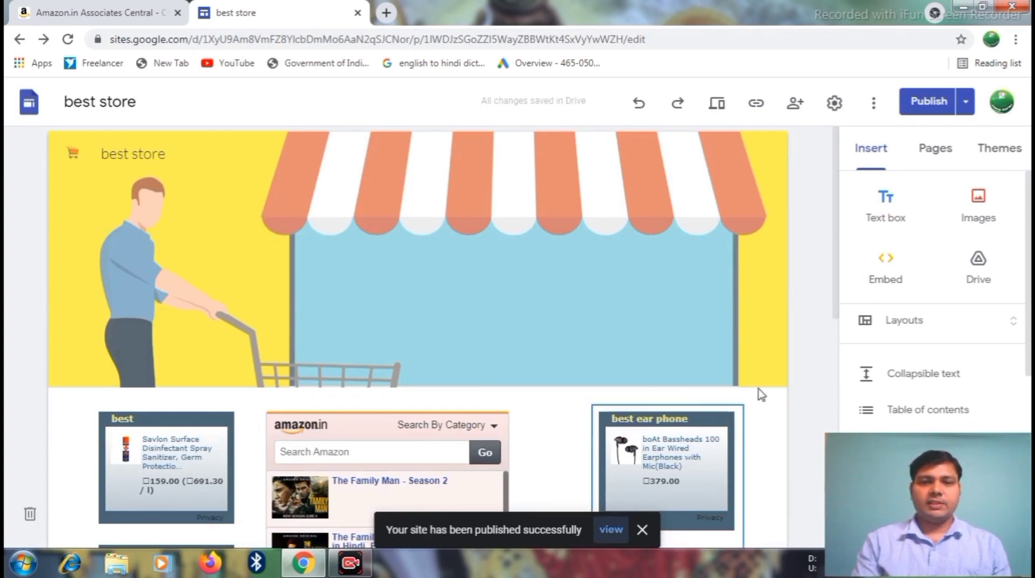
Display the published site's link and close the link dialog
drag(837, 279, 831, 248)
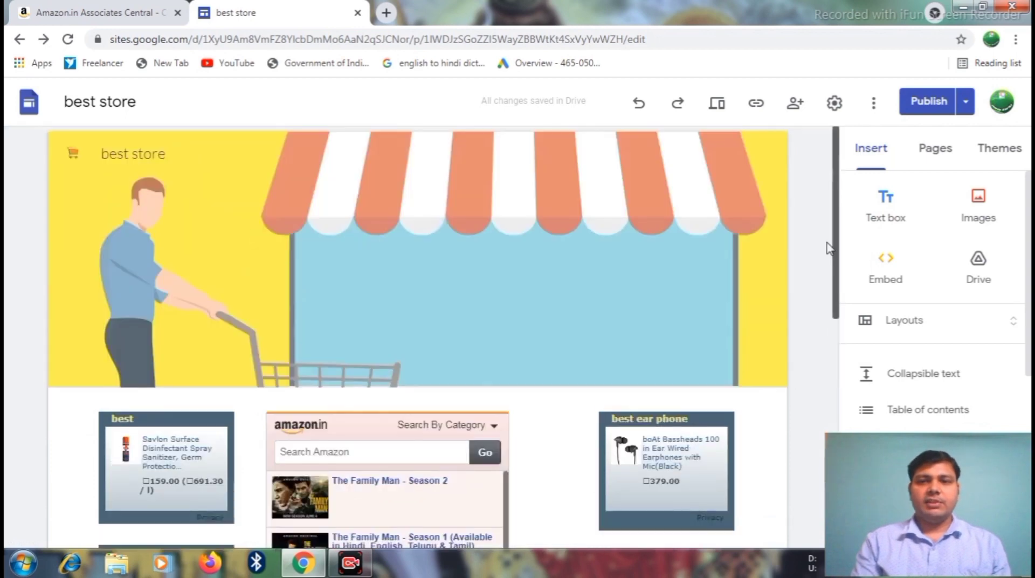
click(755, 112)
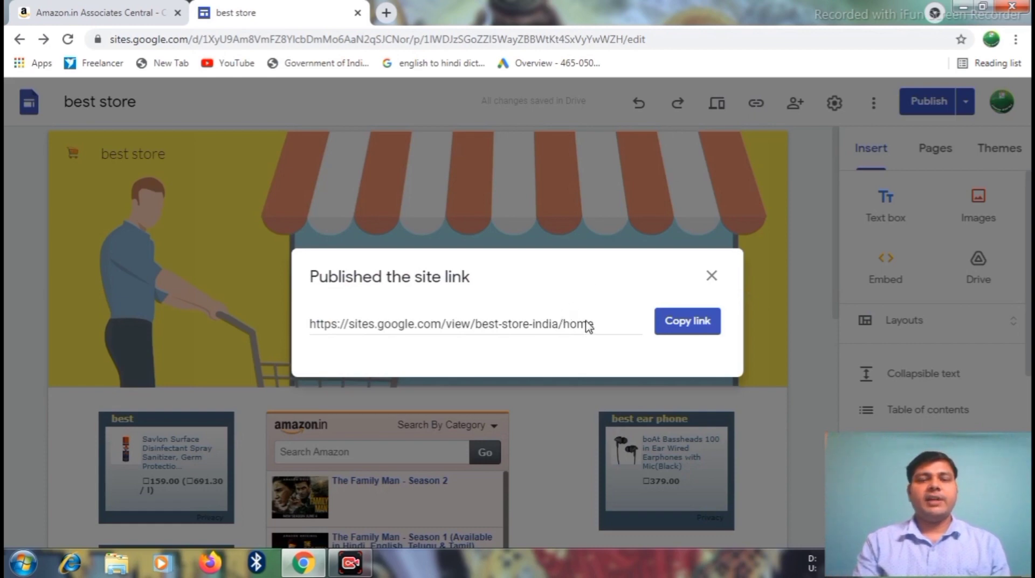
click(752, 220)
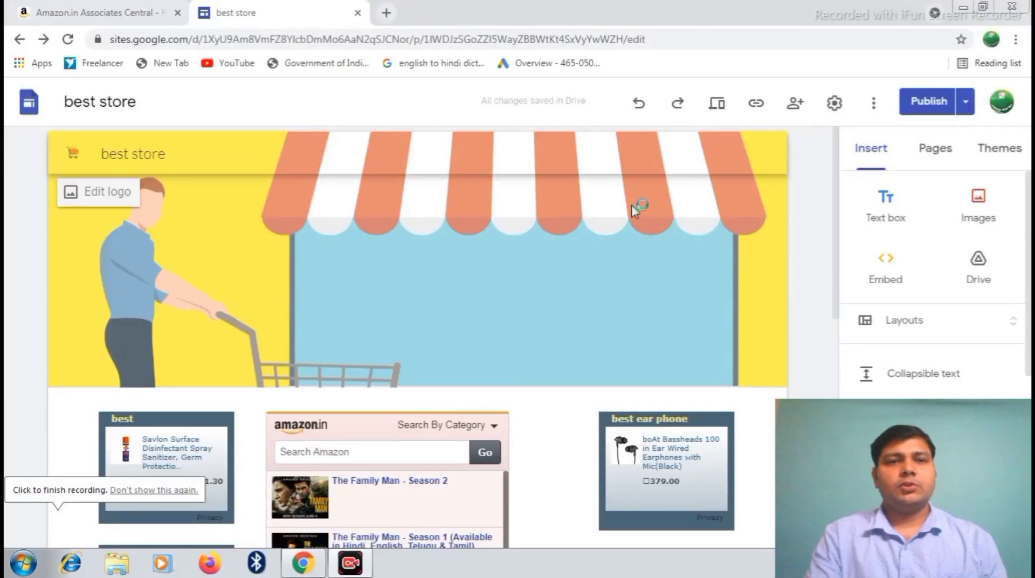
Switch to Amazon Associates Central and open the India tax information form from the account's tax settings
mouse_move(525, 212)
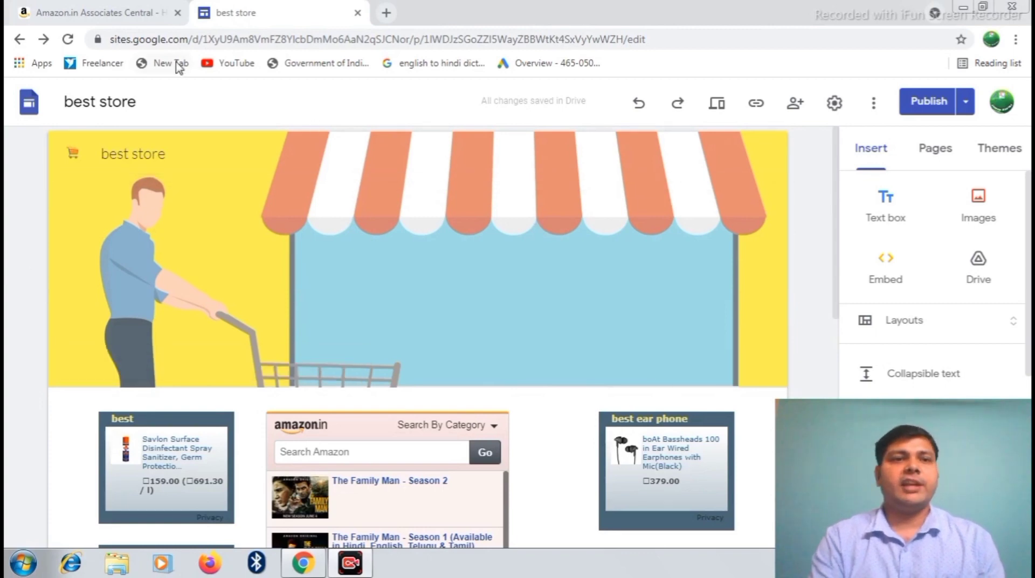
click(103, 17)
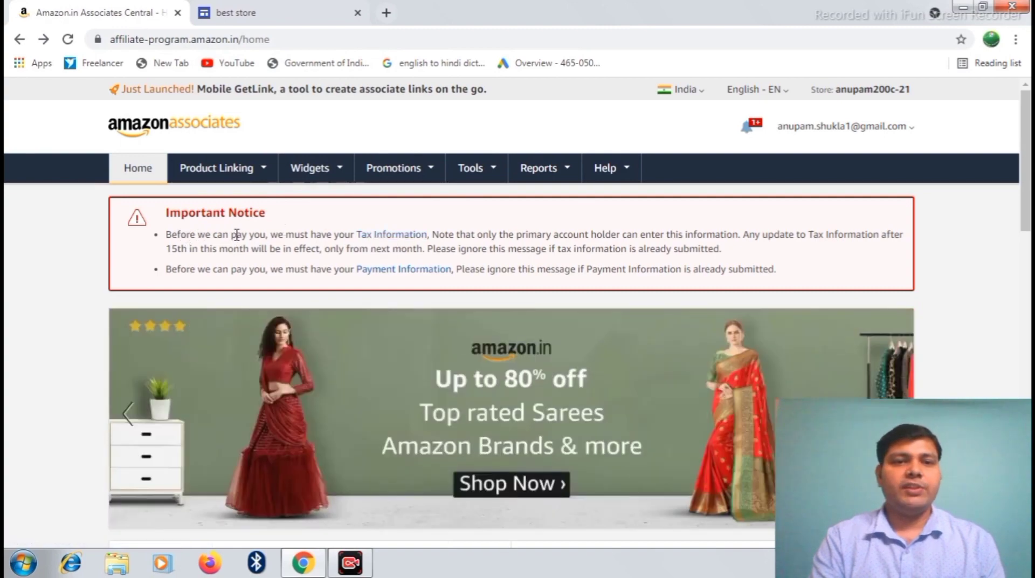
click(392, 236)
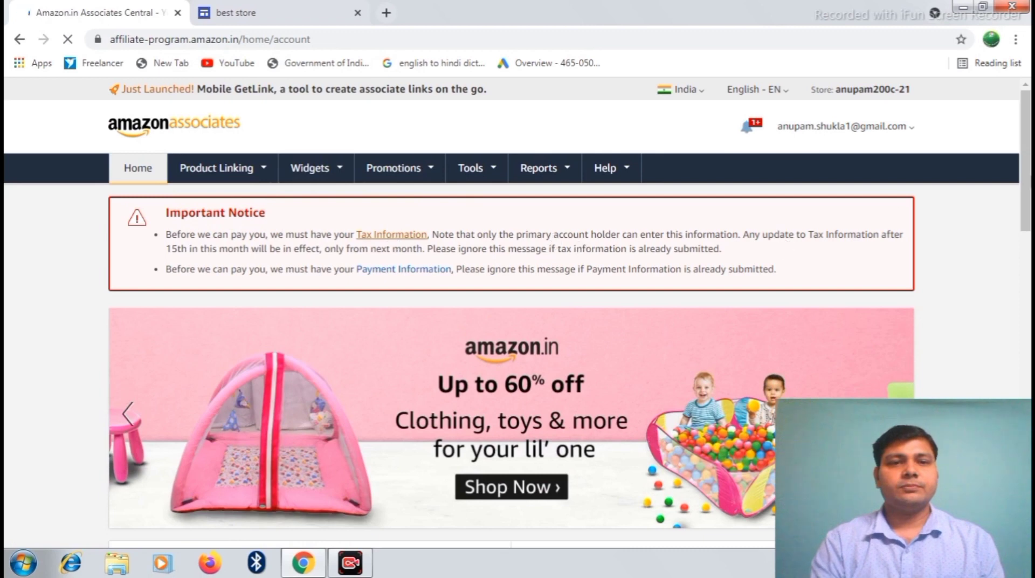
scroll(512, 323, down, 2)
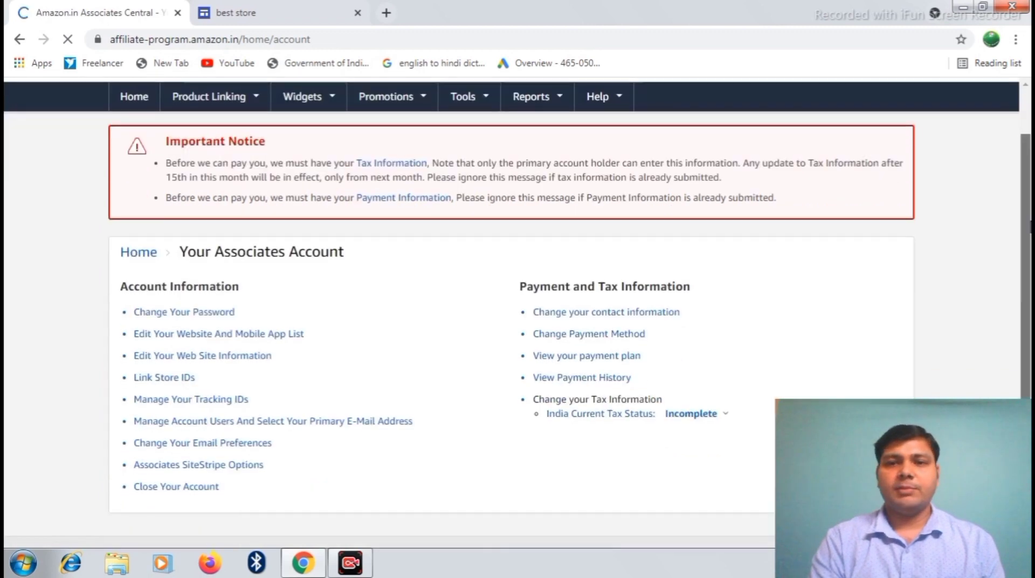
scroll(818, 220, down, 1)
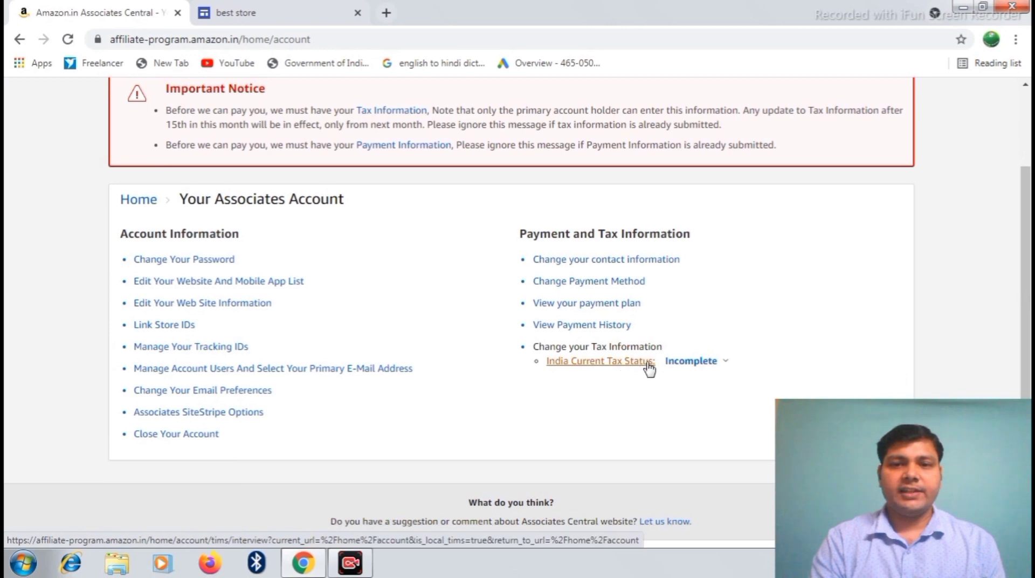
mouse_move(696, 362)
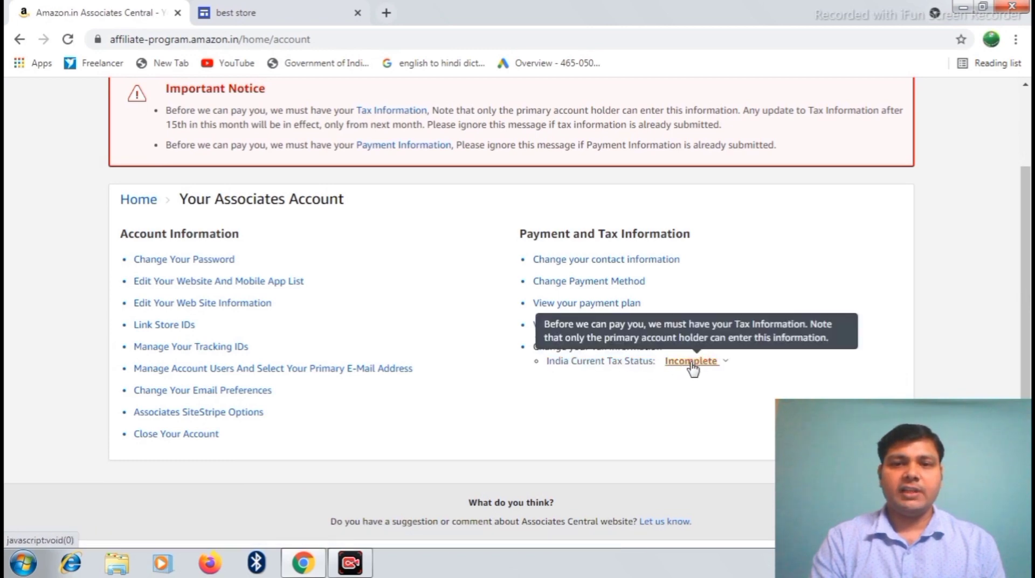
click(644, 365)
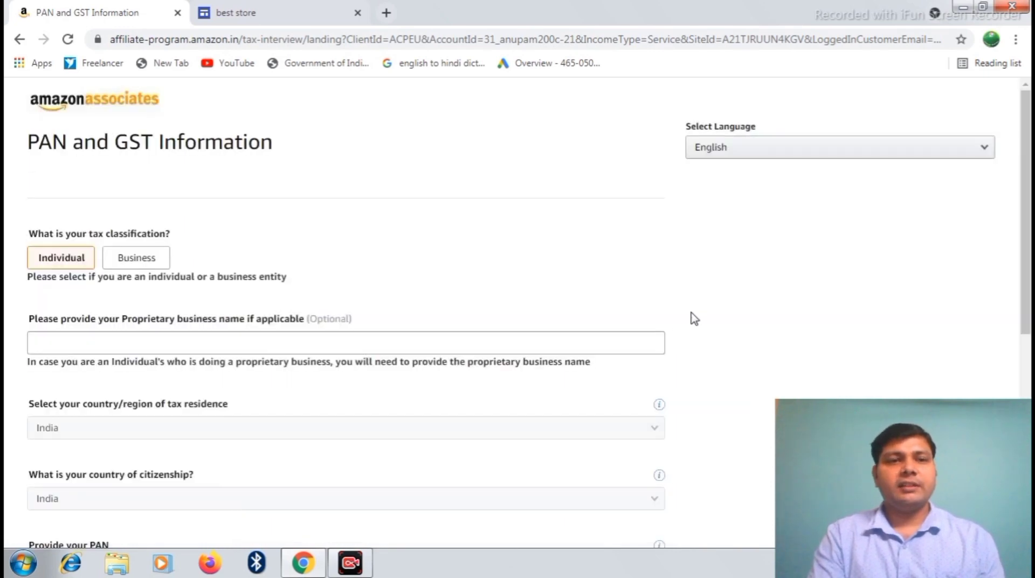
Examine the PAN, GST registration number and signature fields of the tax form, leave them blank, and return to the account page
scroll(1027, 208, down, 1)
scroll(1027, 208, down, 3)
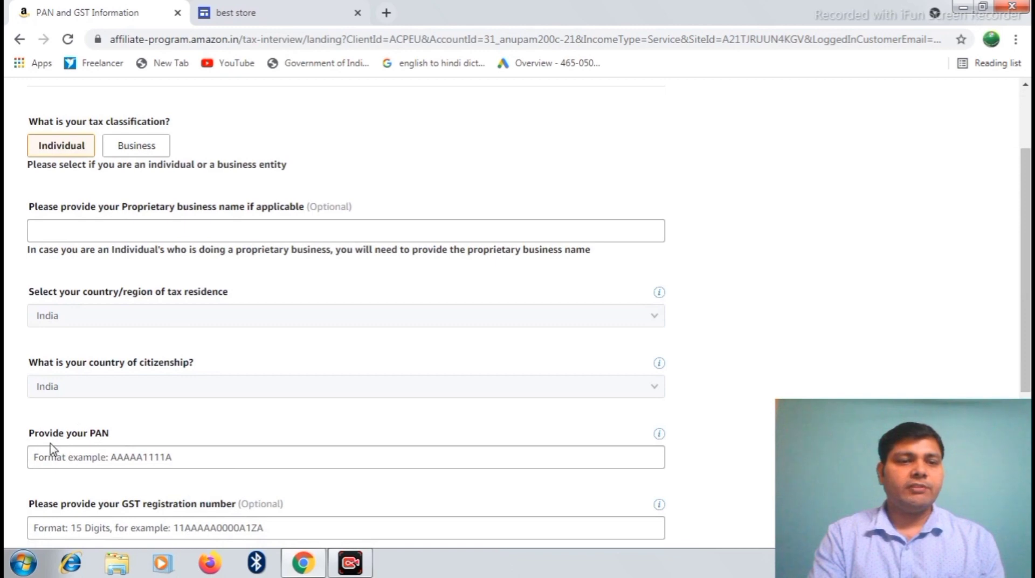
click(85, 458)
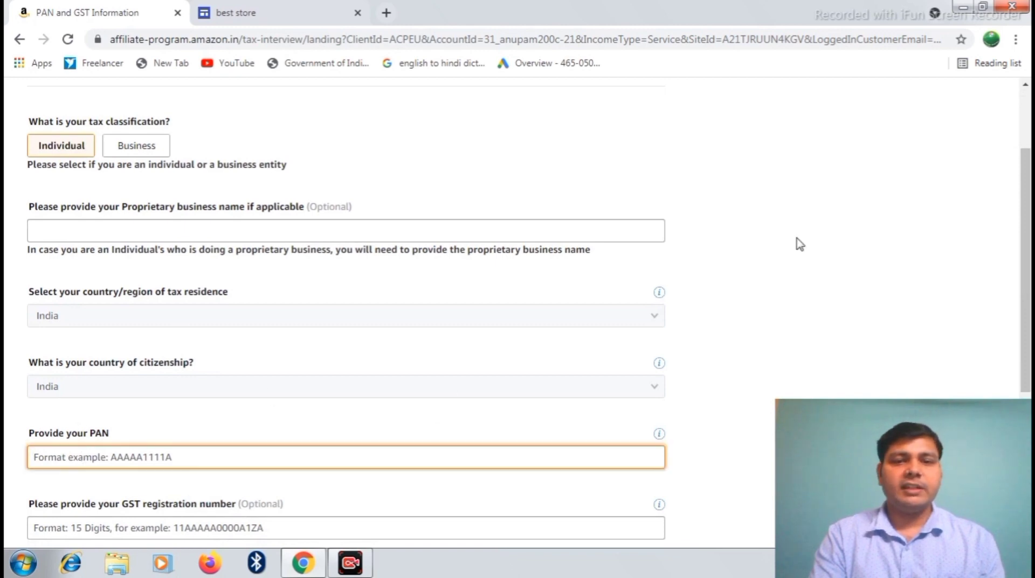
scroll(1027, 226, down, 4)
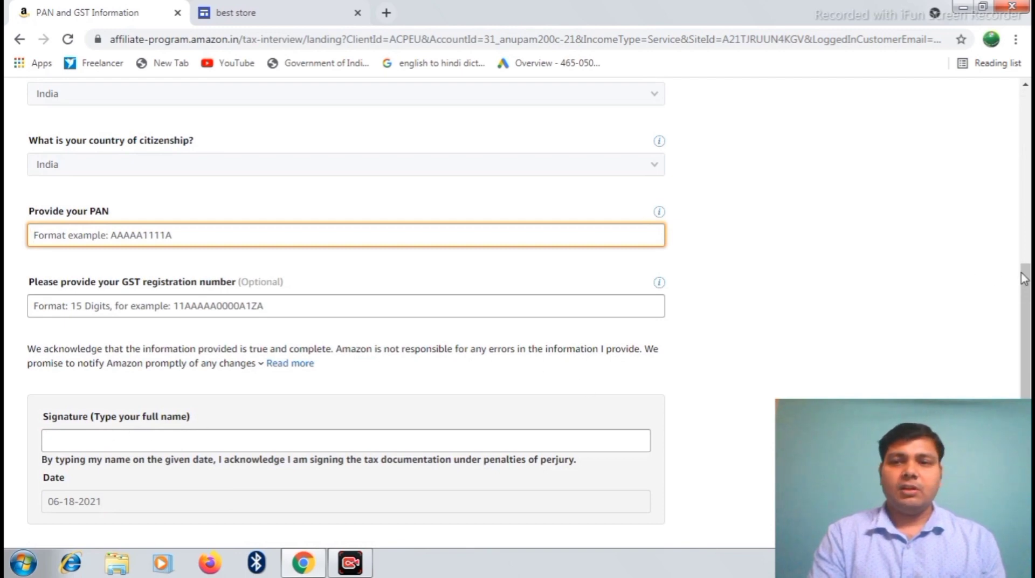
drag(1025, 279, 1024, 308)
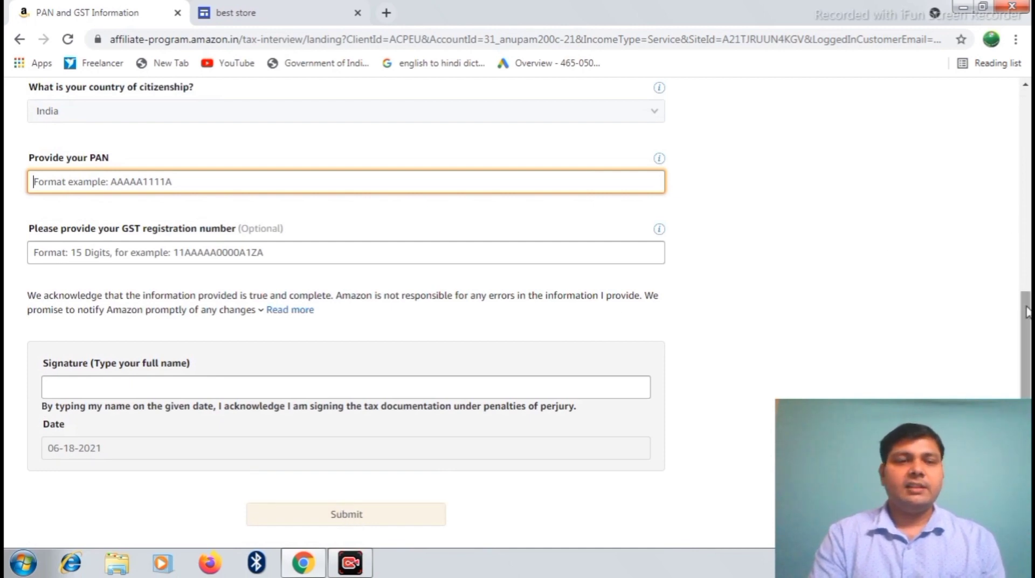
mouse_move(1026, 312)
mouse_down()
mouse_move(1023, 86)
mouse_move(734, 152)
mouse_up()
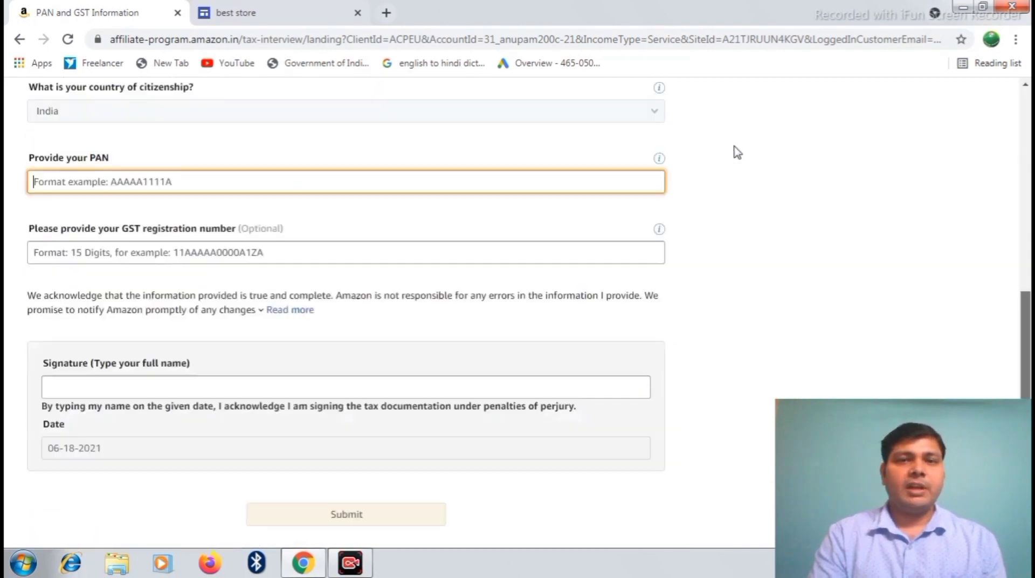
click(20, 41)
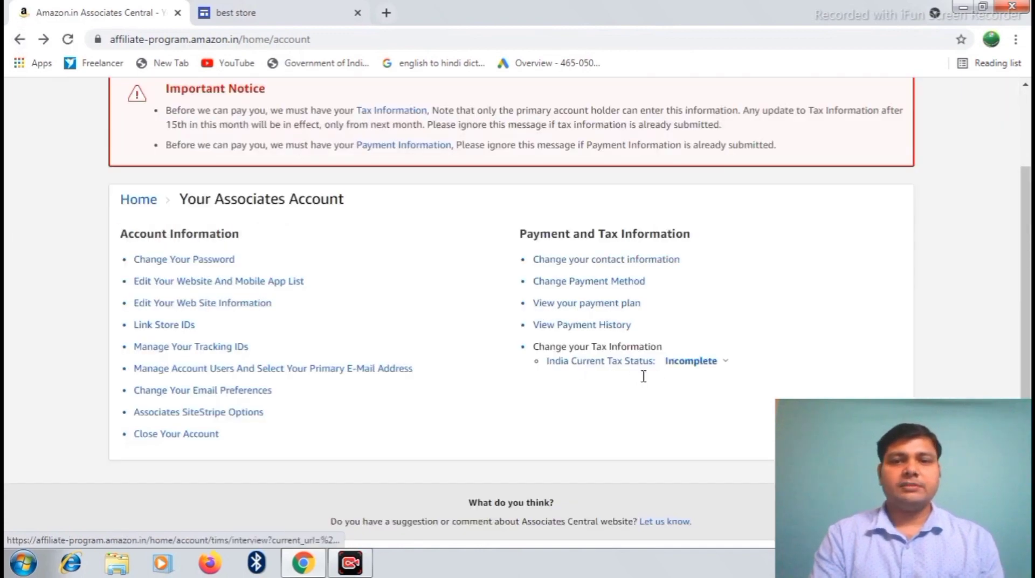
Open the account's payment information and select Pay me by NEFT as the payment method to show its bank detail fields
mouse_move(672, 372)
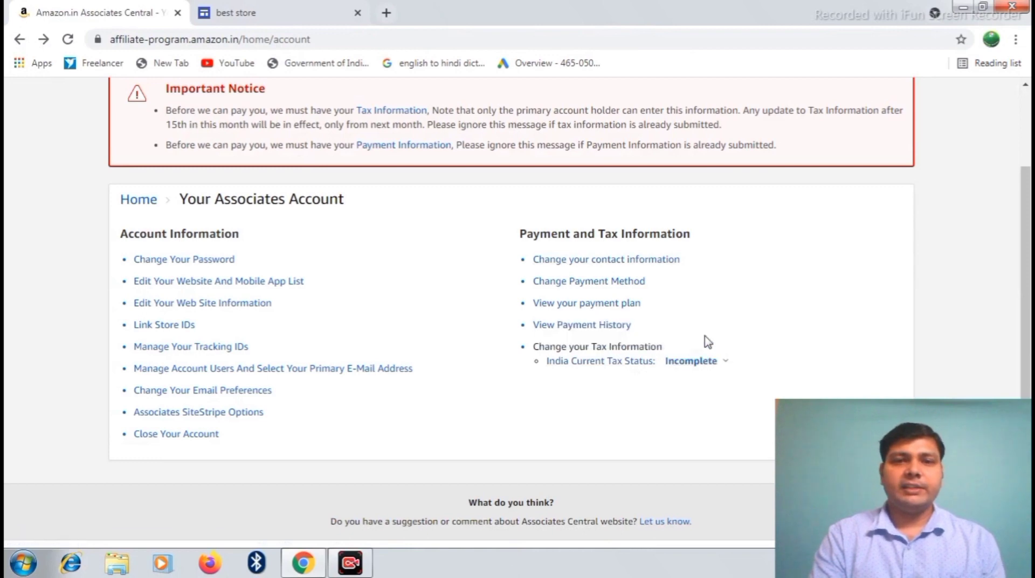
scroll(1027, 243, up, 1)
scroll(1027, 243, up, 1)
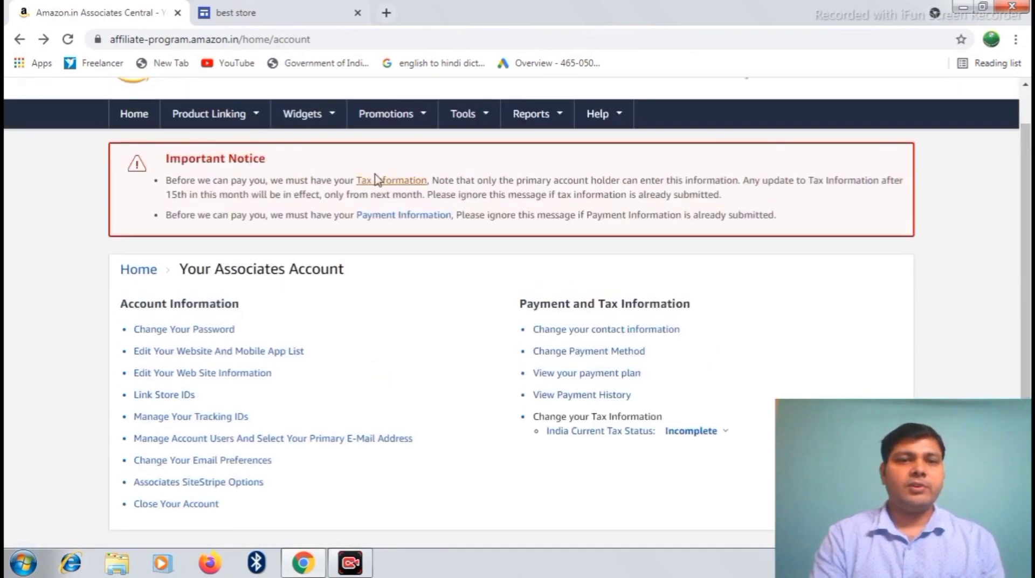
click(394, 216)
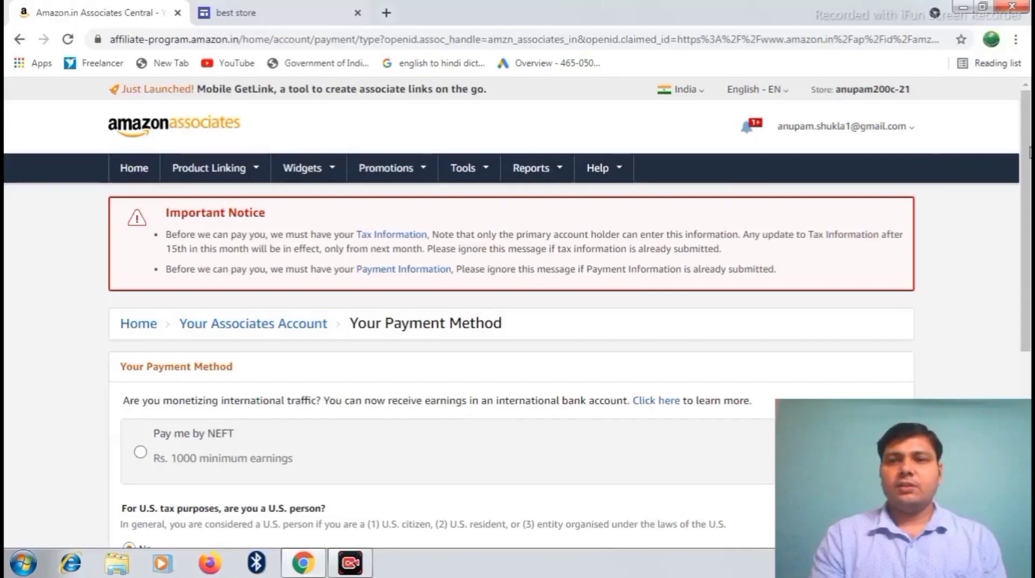
scroll(518, 313, down, 2)
scroll(517, 312, down, 3)
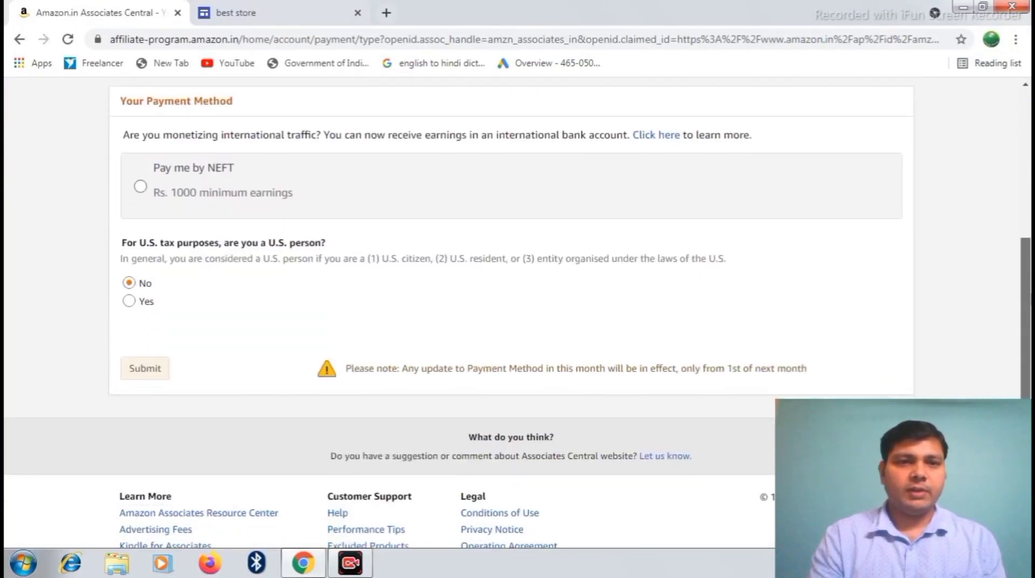
click(190, 182)
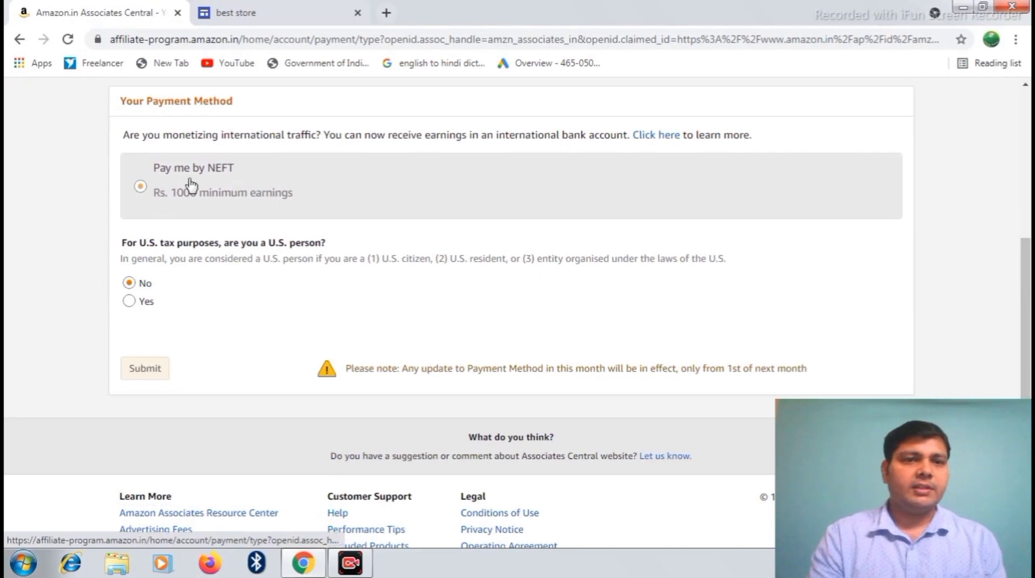
click(142, 186)
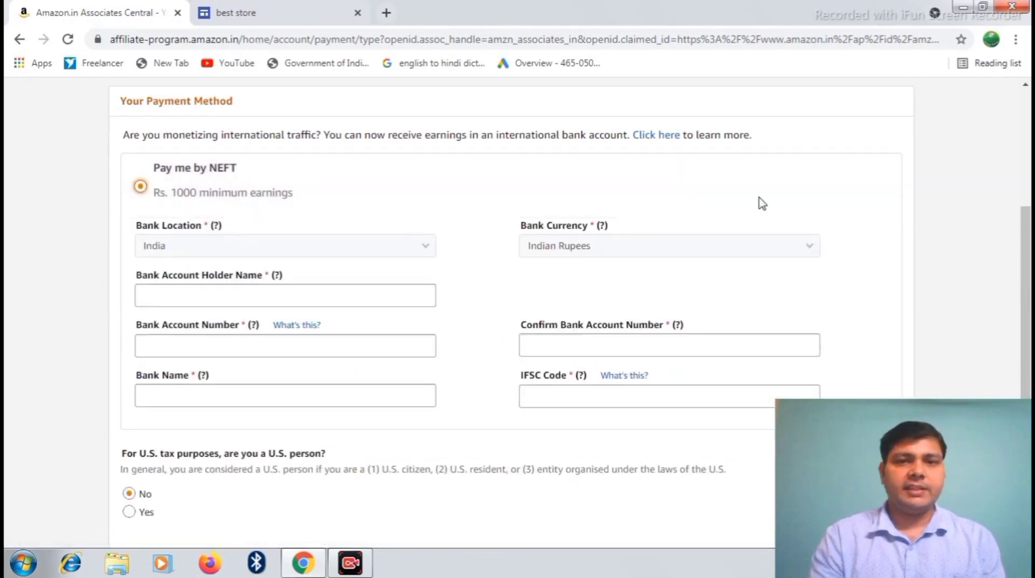
scroll(979, 222, down, 2)
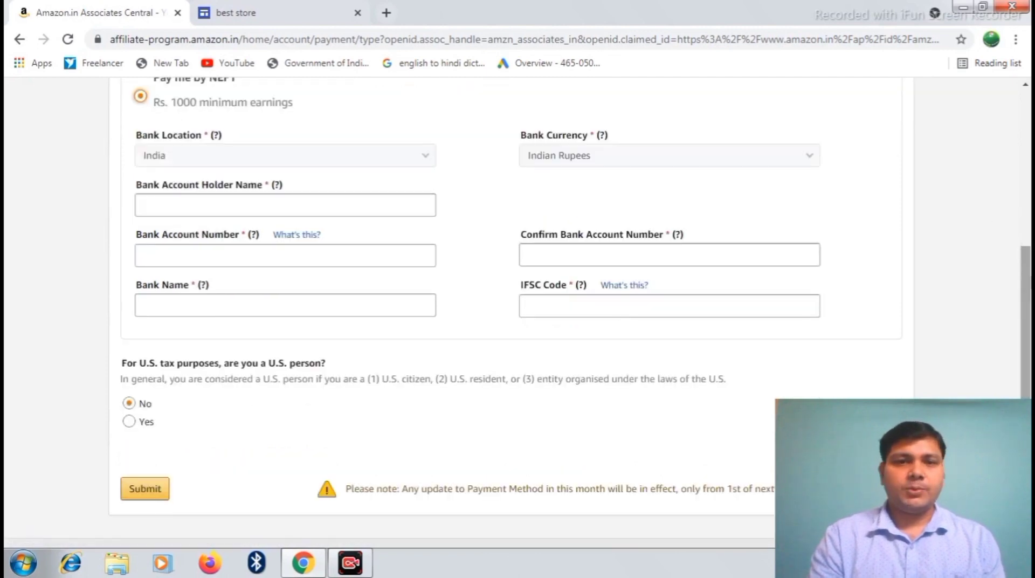